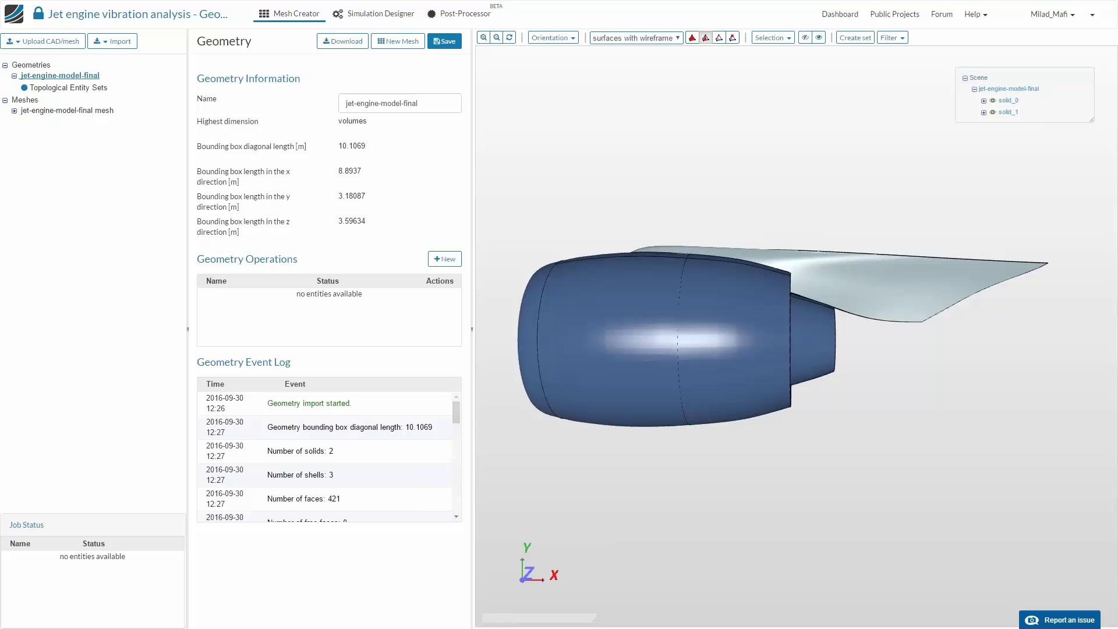
Inspect the jet engine geometry from several angles, toggling the visibility of solid_1 and solid_0
drag(604, 200, 630, 210)
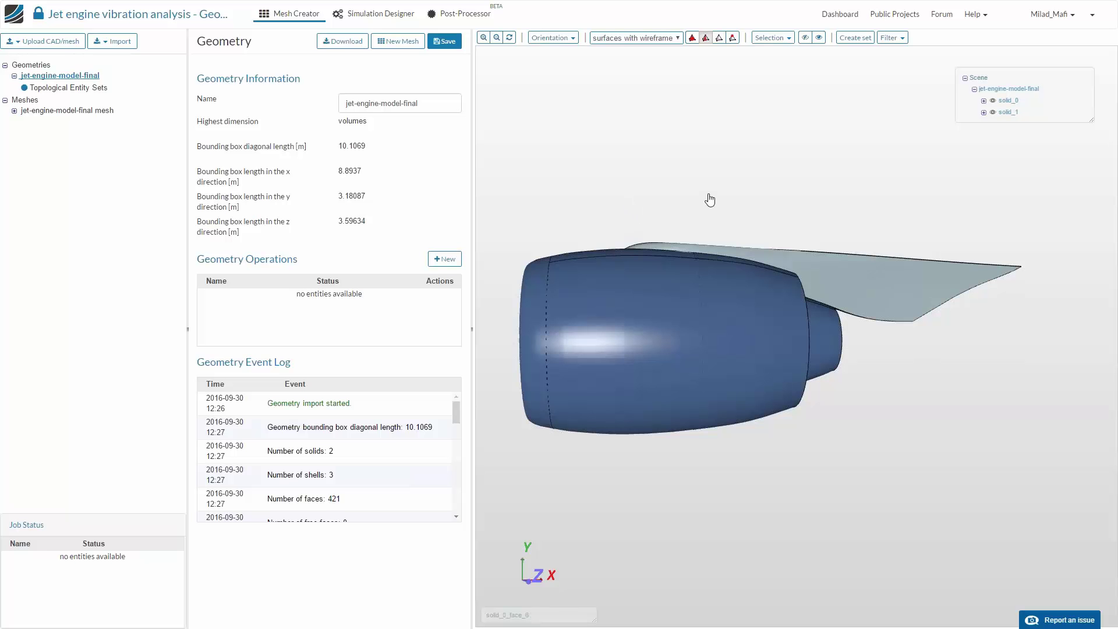
drag(709, 198, 809, 210)
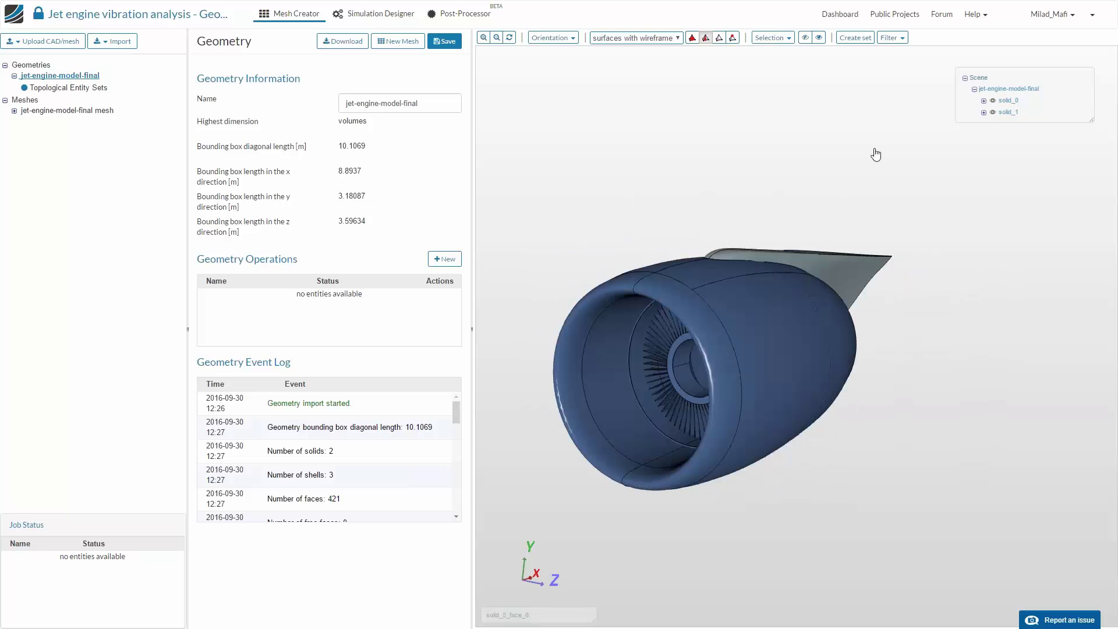
click(994, 113)
click(993, 113)
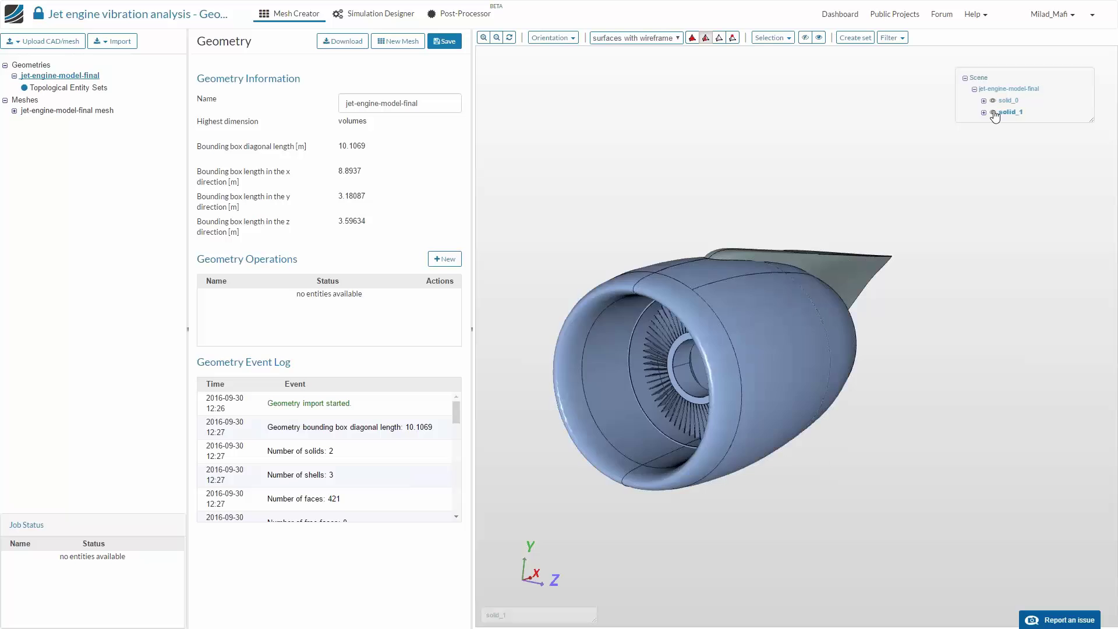
click(994, 112)
click(994, 112)
click(994, 112)
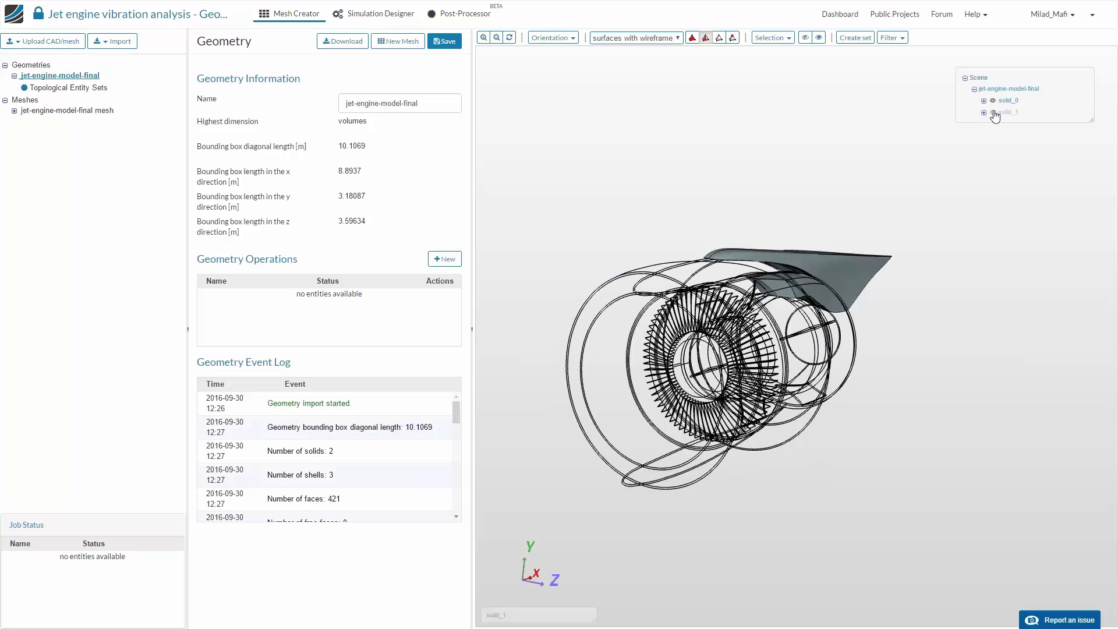
click(994, 112)
click(994, 112)
click(994, 101)
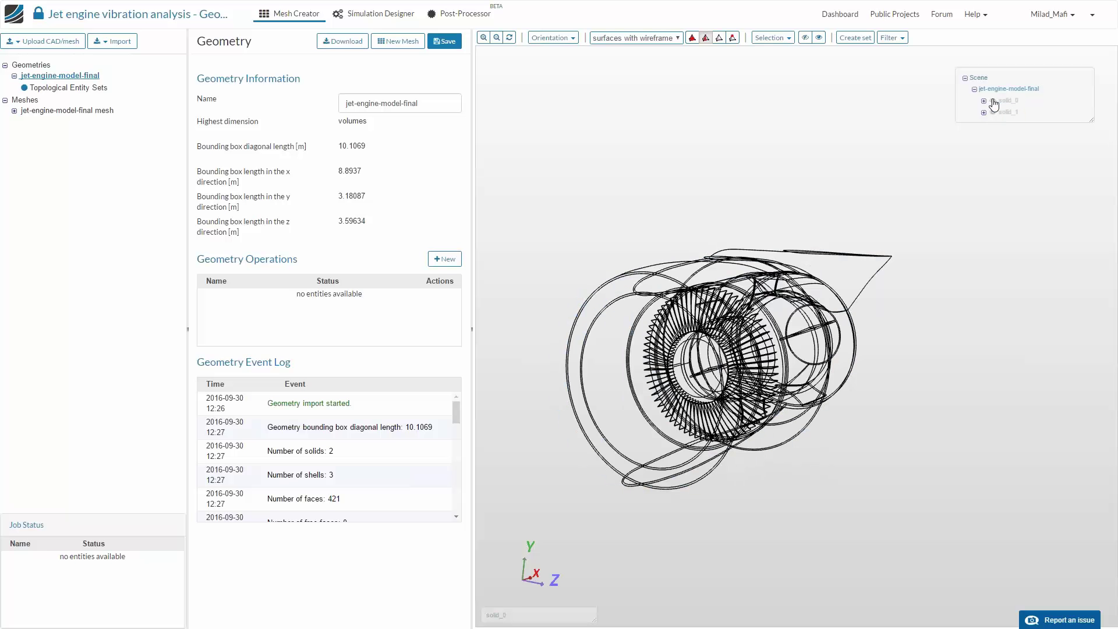
click(993, 101)
Examine the exposed wing solid and the geometry's bounding box lengths, and make all solids visible again
drag(851, 163, 823, 214)
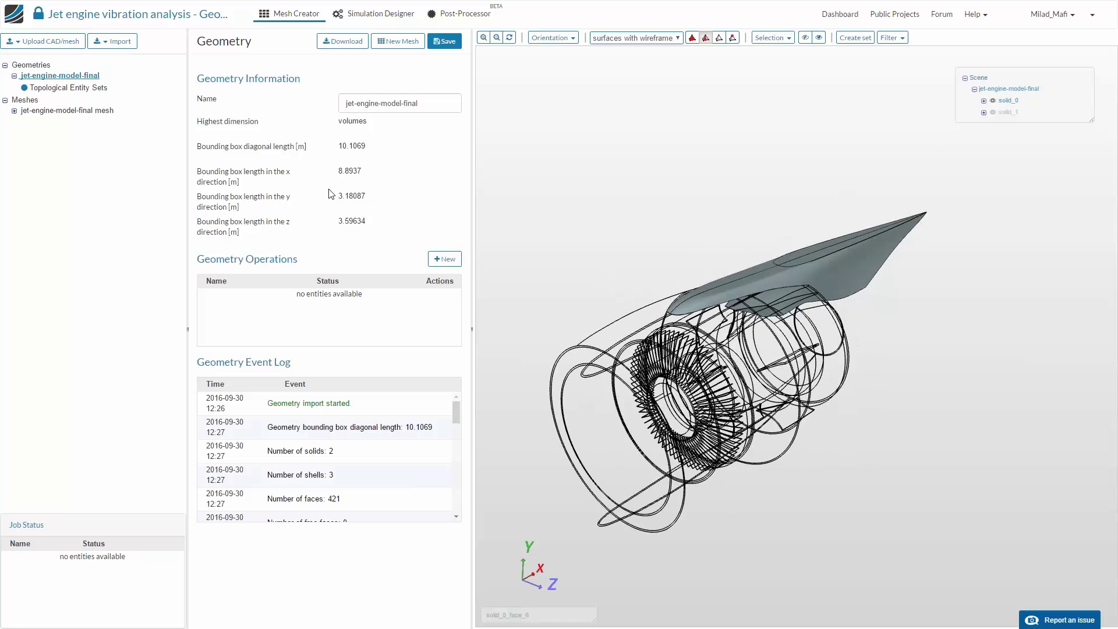
drag(339, 146, 382, 214)
click(382, 214)
drag(613, 244, 617, 218)
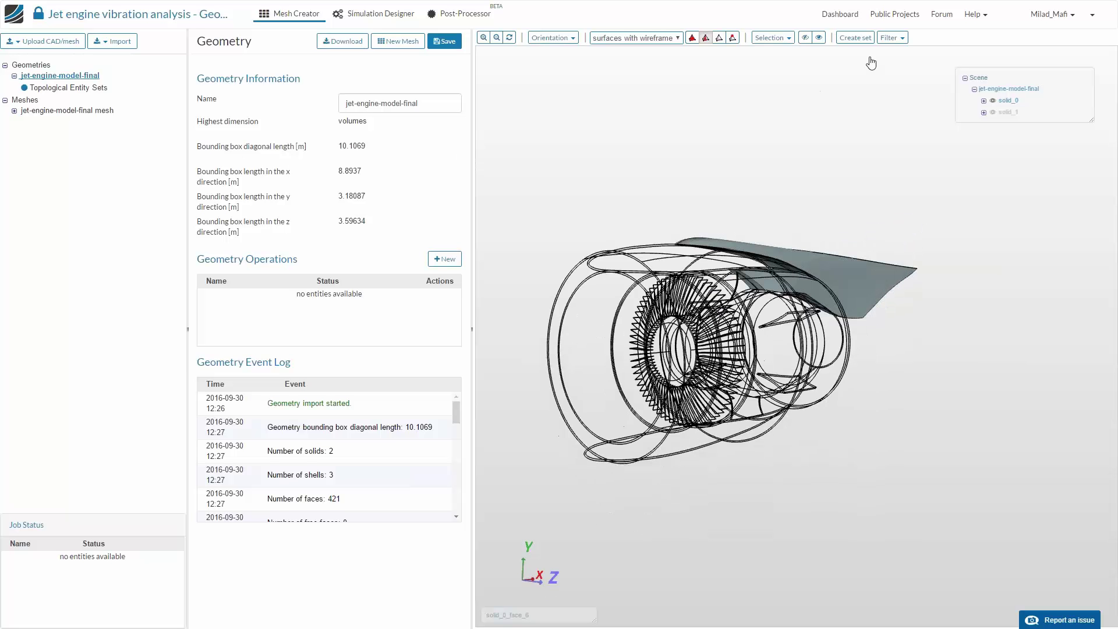
click(819, 37)
drag(778, 134, 650, 121)
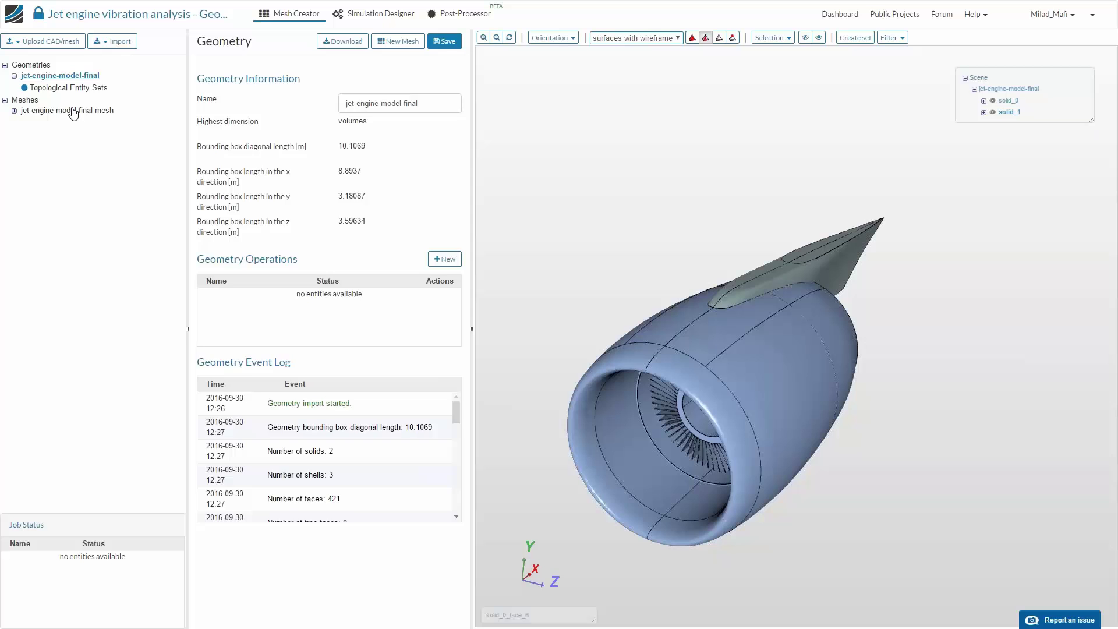
Delete the existing jet-engine-model-final mesh permanently
right_click(74, 109)
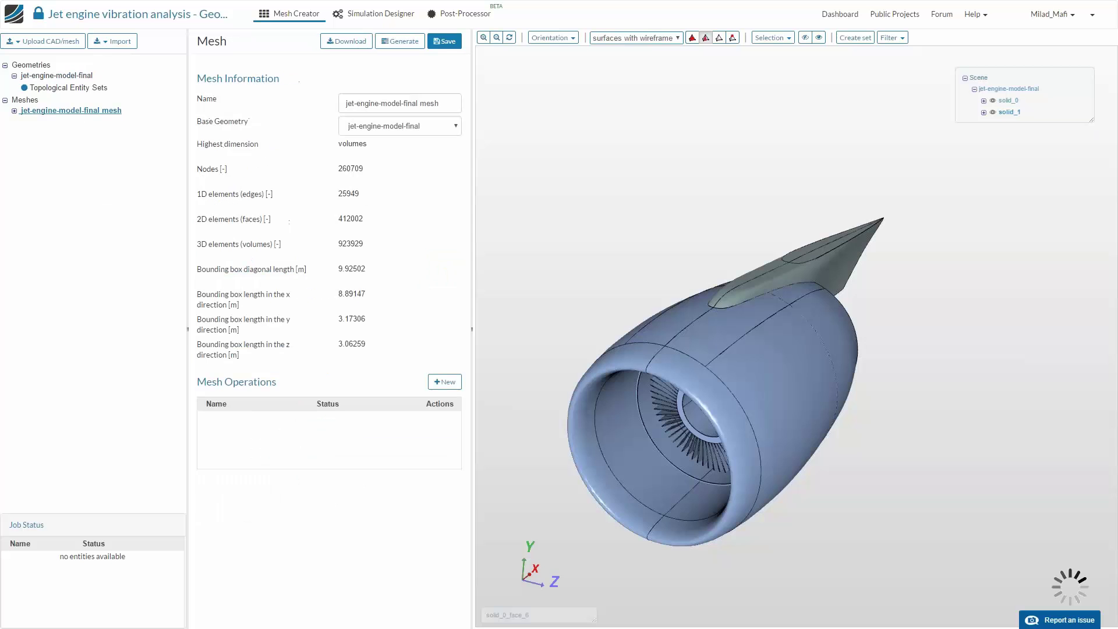
right_click(67, 109)
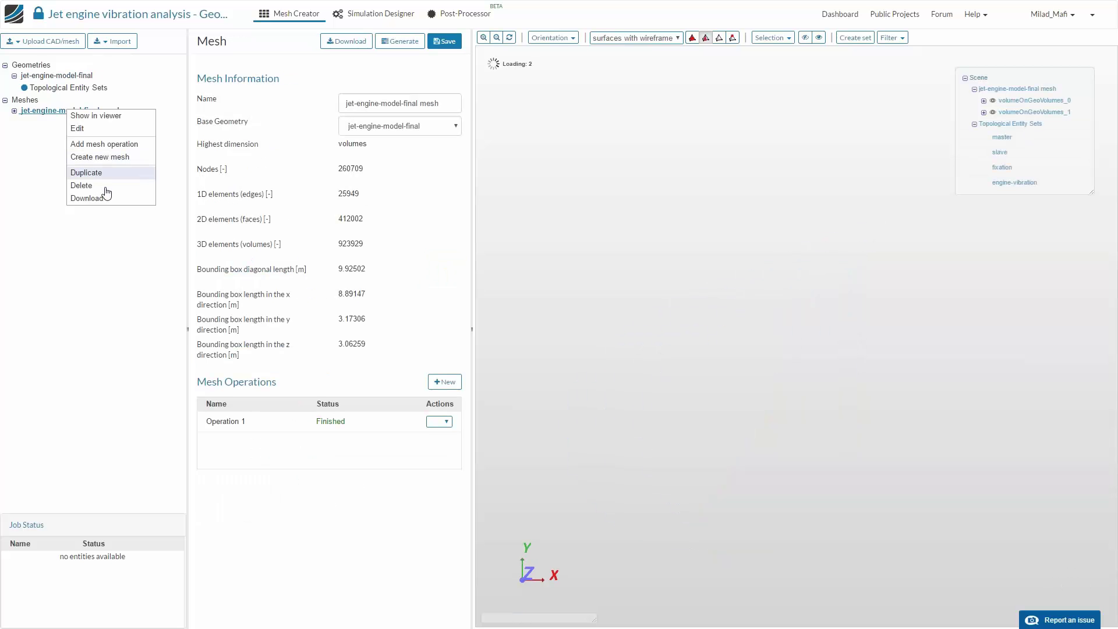
click(88, 186)
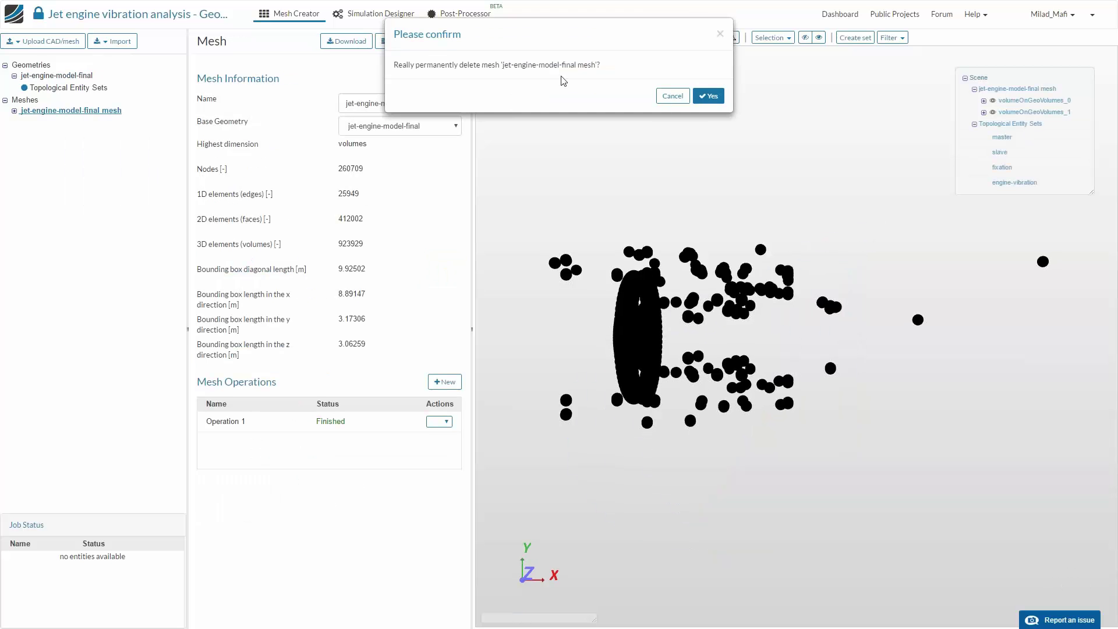
click(699, 101)
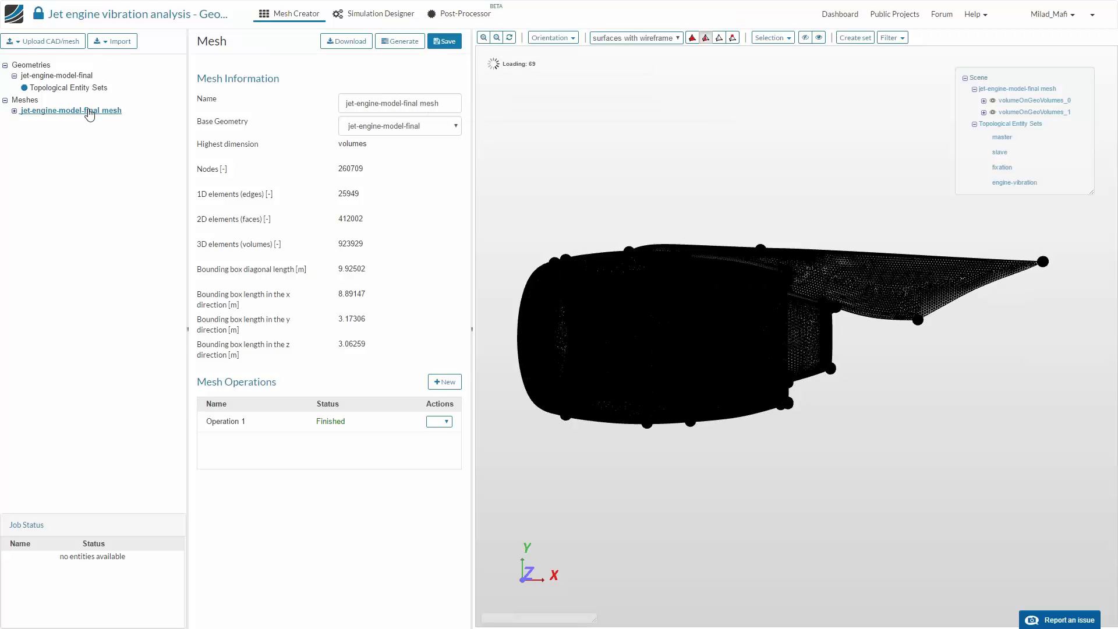
right_click(88, 114)
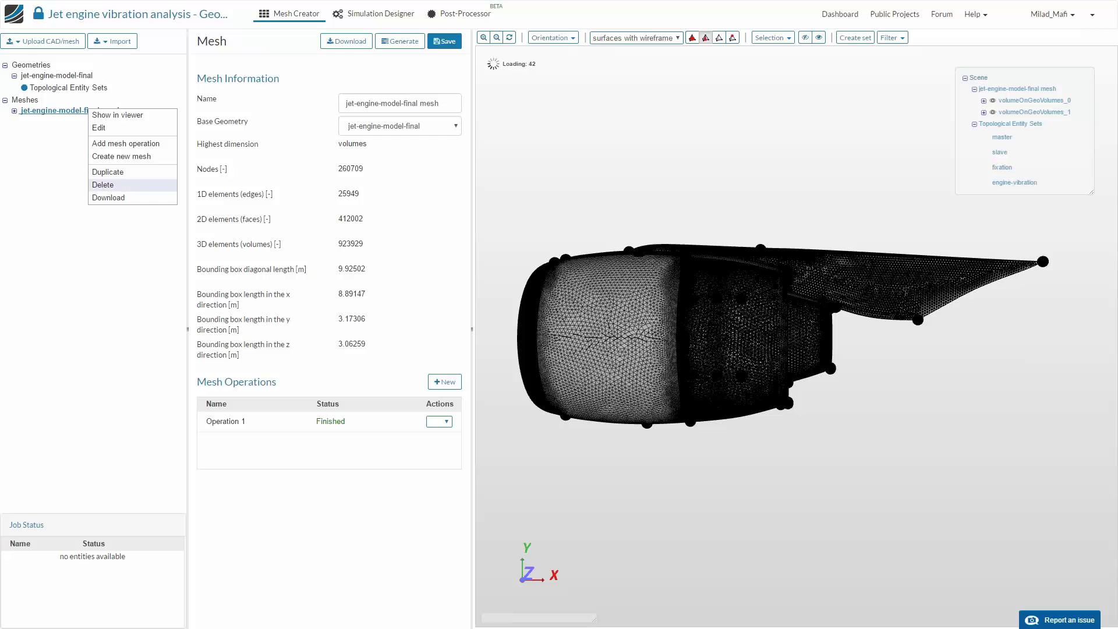
click(102, 252)
click(708, 95)
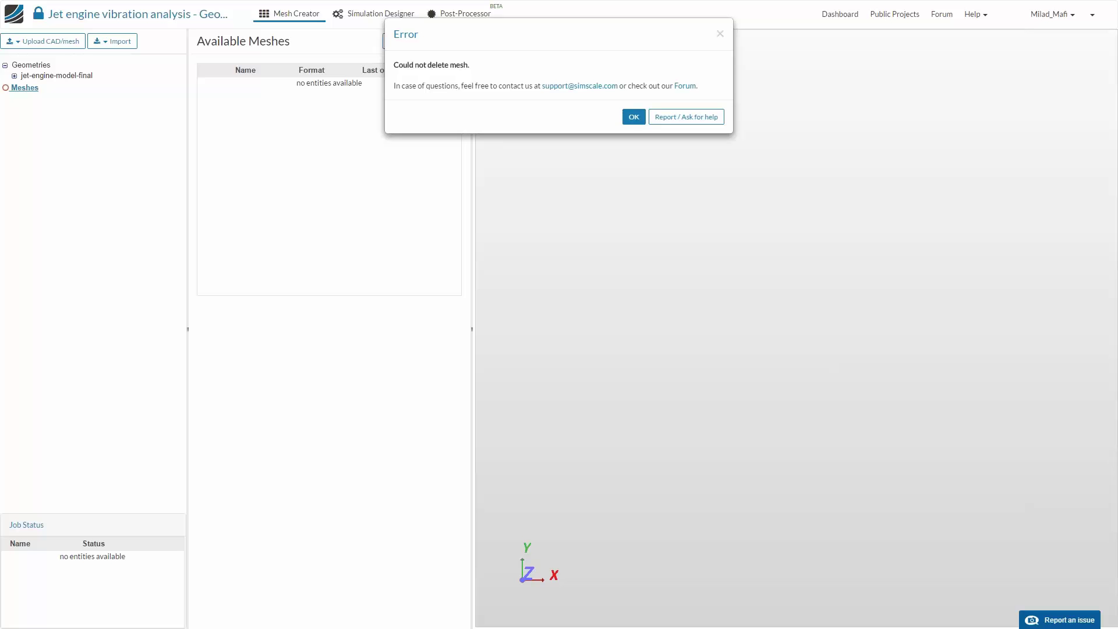
click(634, 116)
Create a new mesh, assign jet-engine-model-final as its base geometry, and save it
click(444, 40)
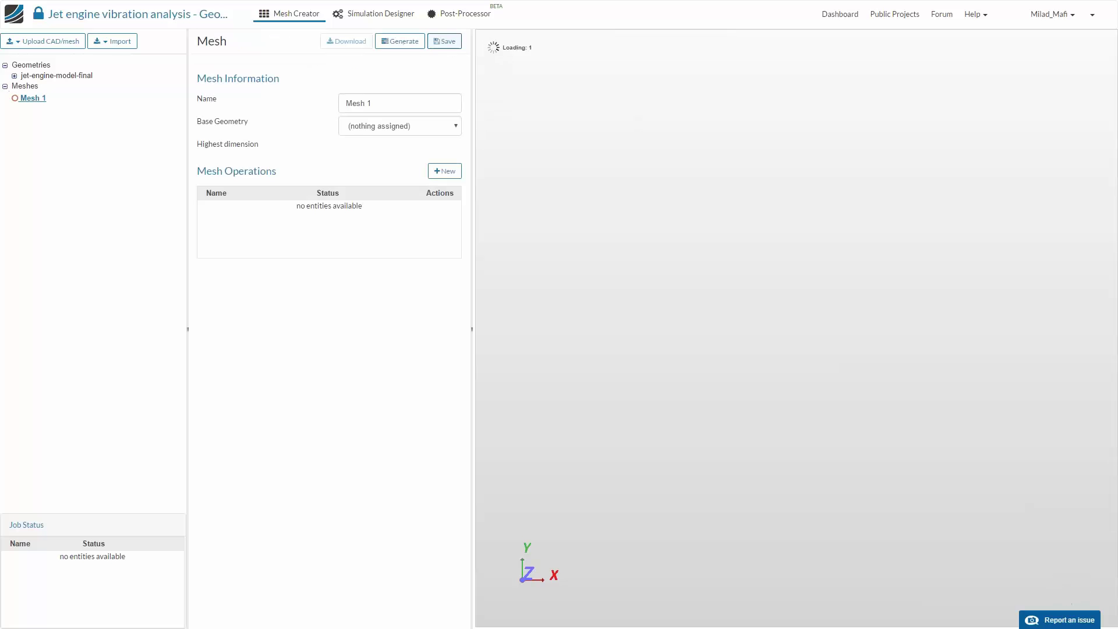
click(393, 126)
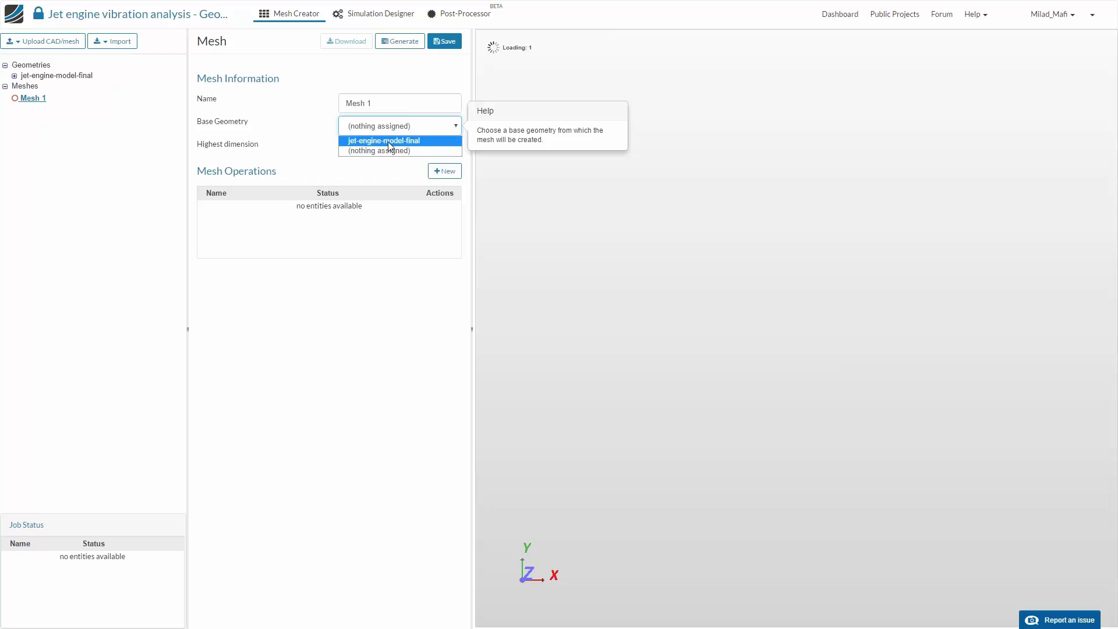
click(387, 141)
click(449, 43)
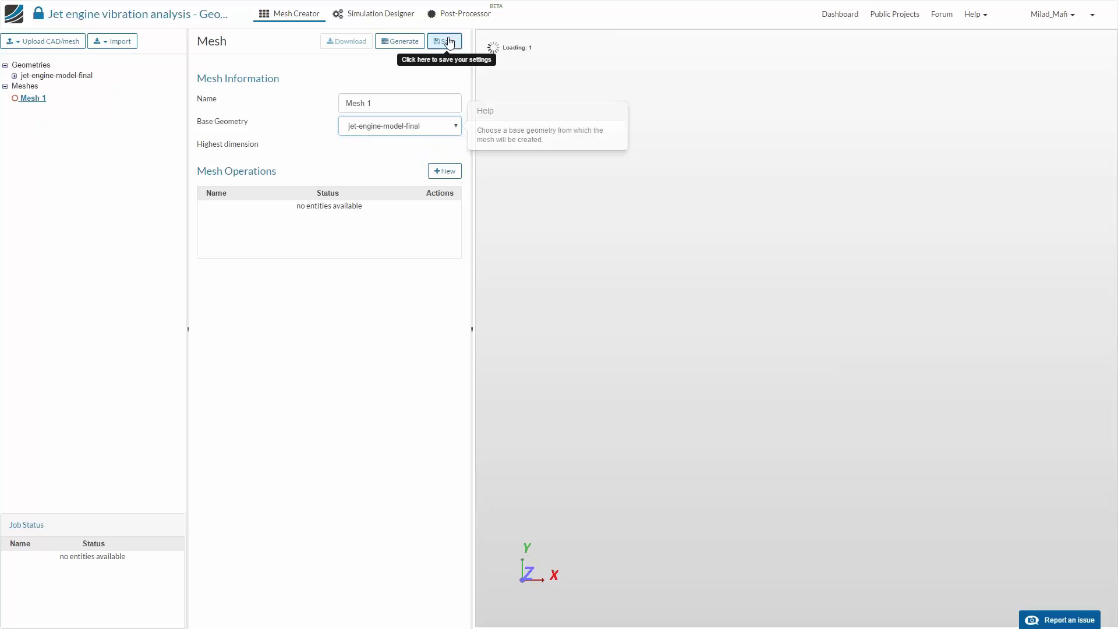
click(704, 105)
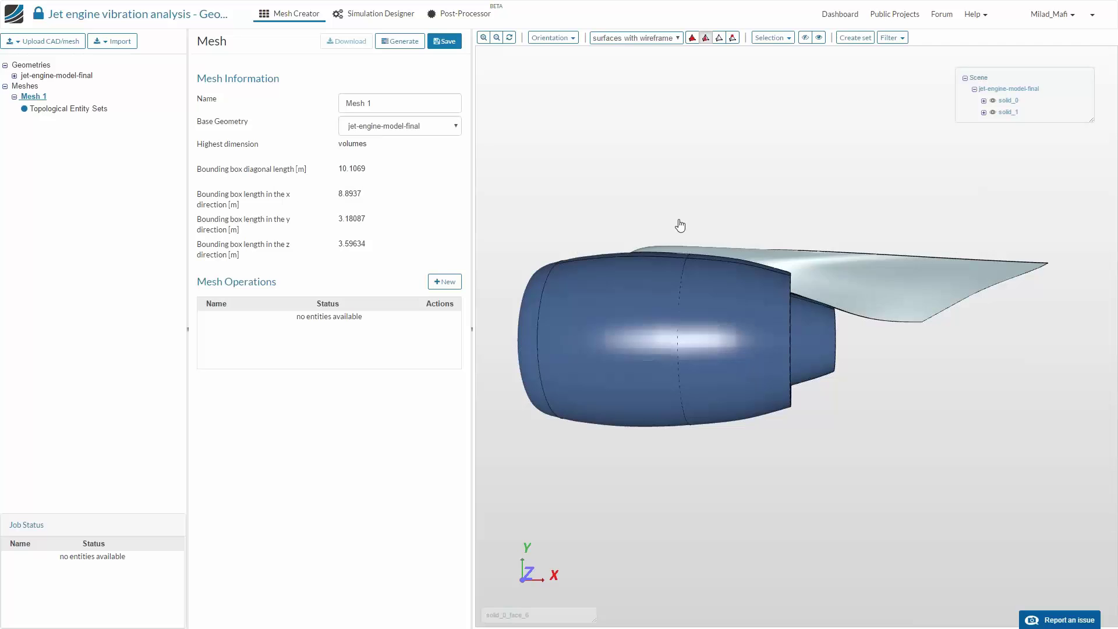
Add a Tetrahedral automatic mesh operation with First order, fineness 3 - Moderate and 8 computing cores
drag(680, 225, 612, 274)
click(442, 281)
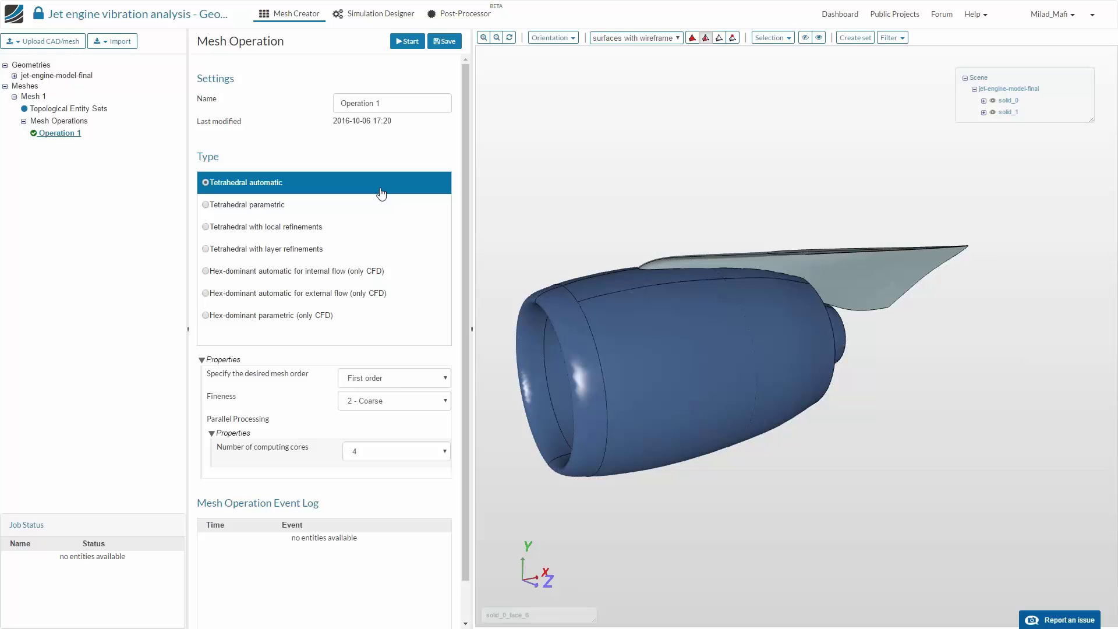
click(399, 379)
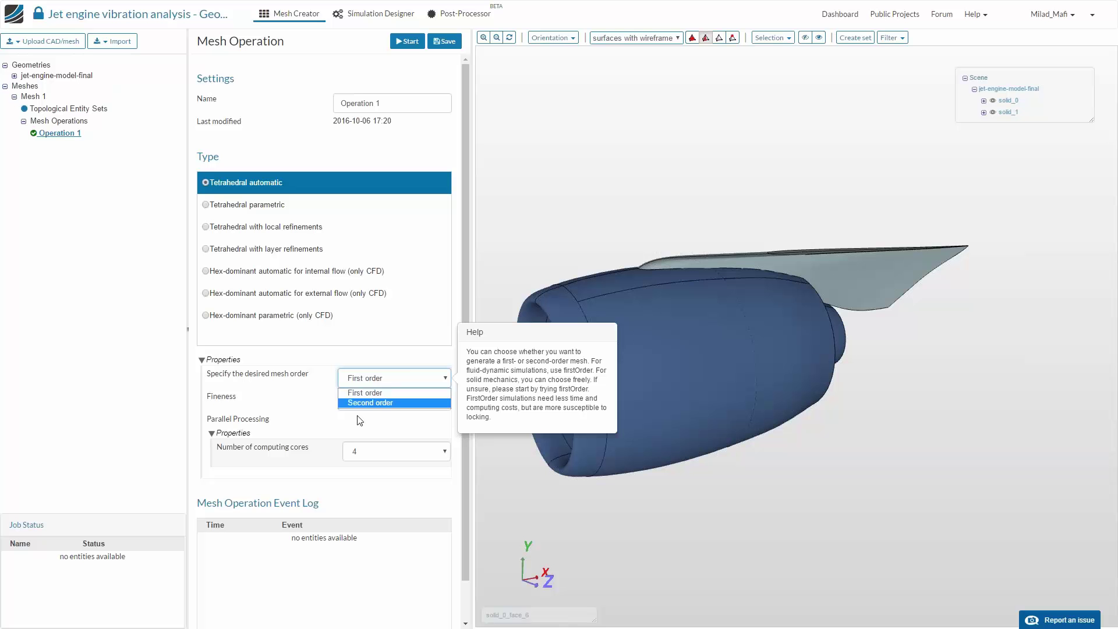
click(396, 394)
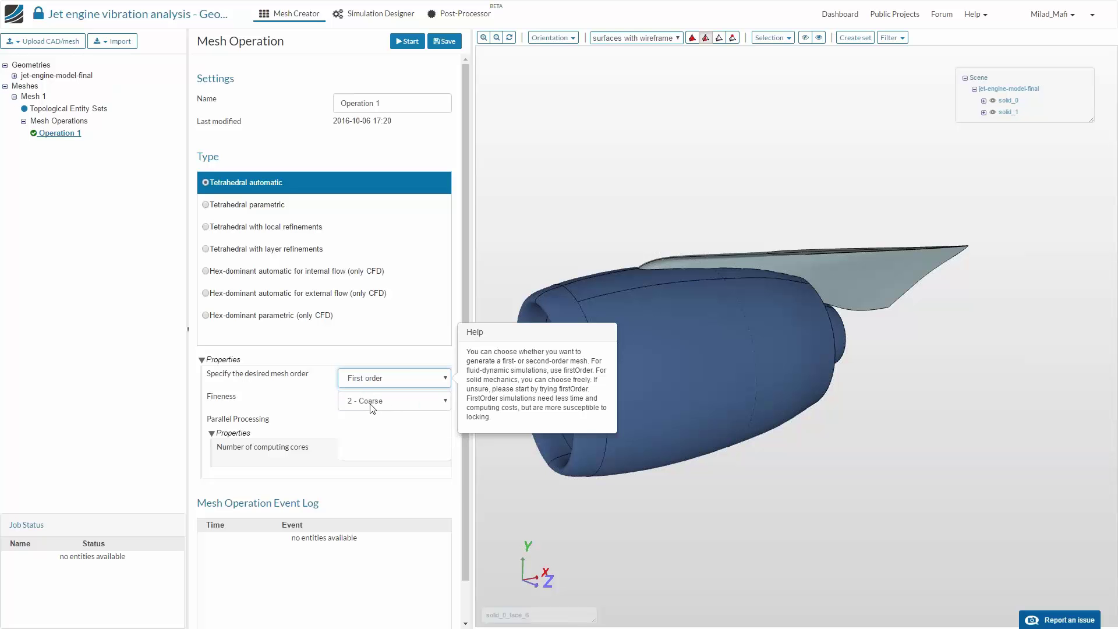
click(373, 407)
click(367, 437)
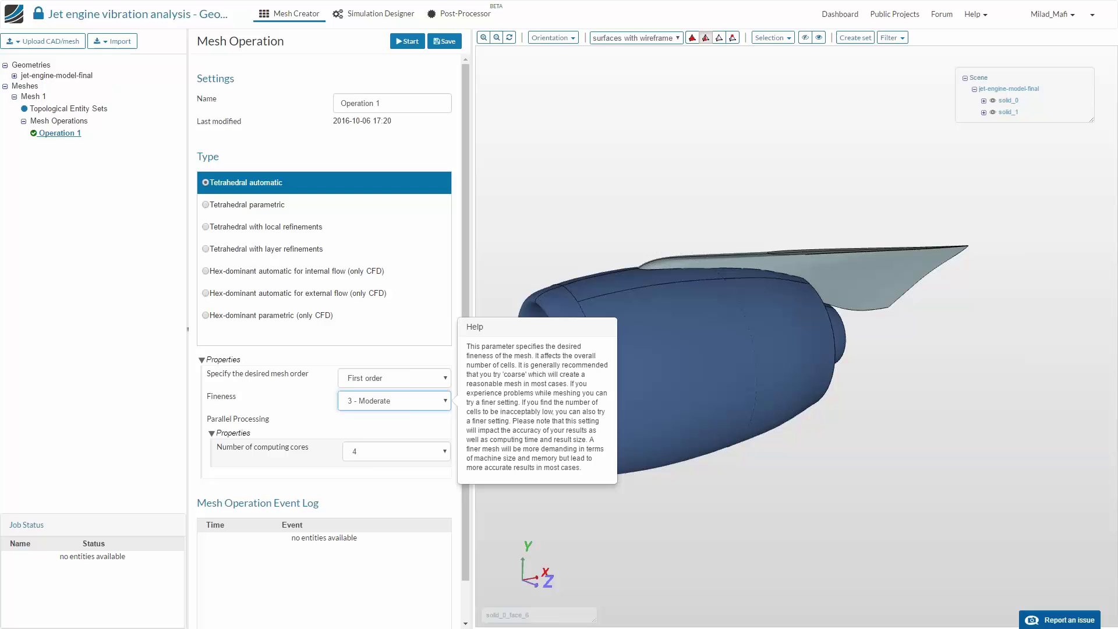
click(375, 455)
click(375, 495)
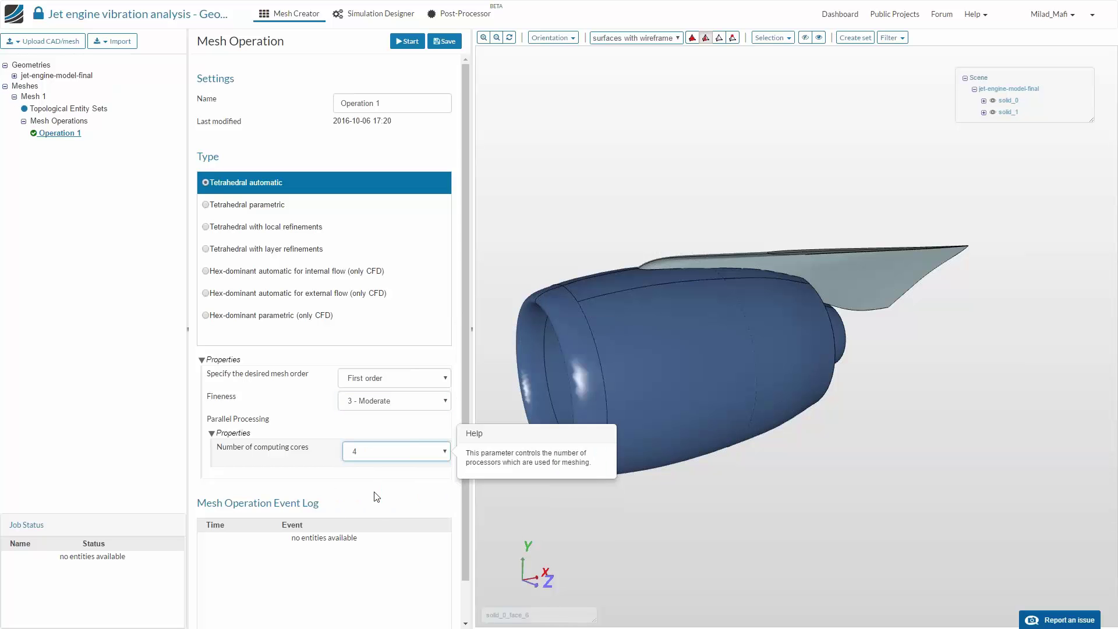
click(323, 498)
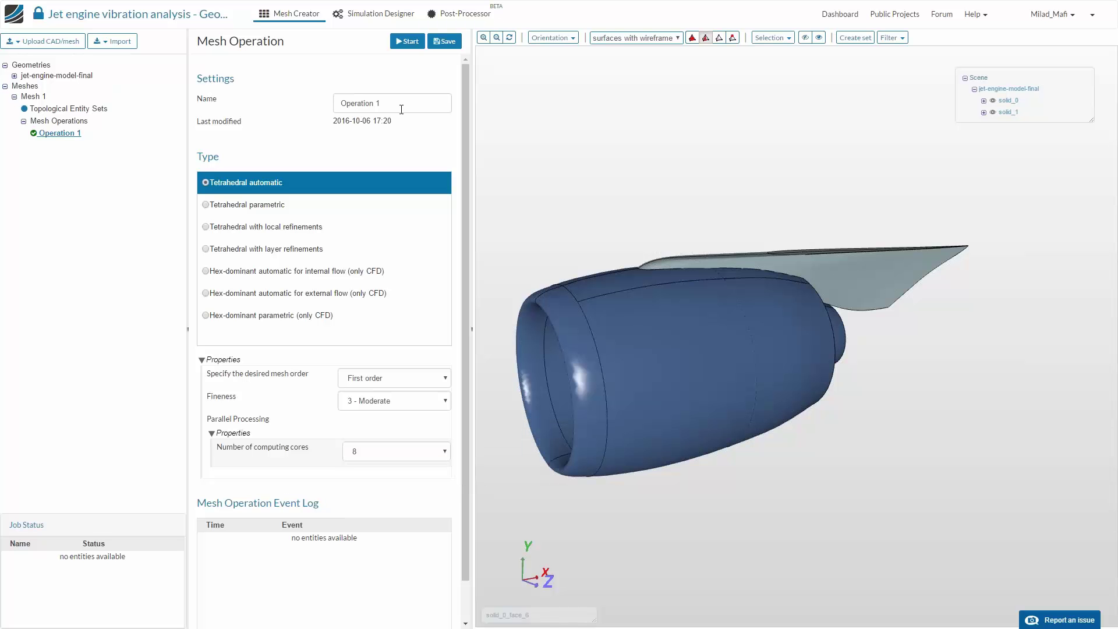
Save the mesh operation settings and start the meshing run
click(435, 42)
click(403, 41)
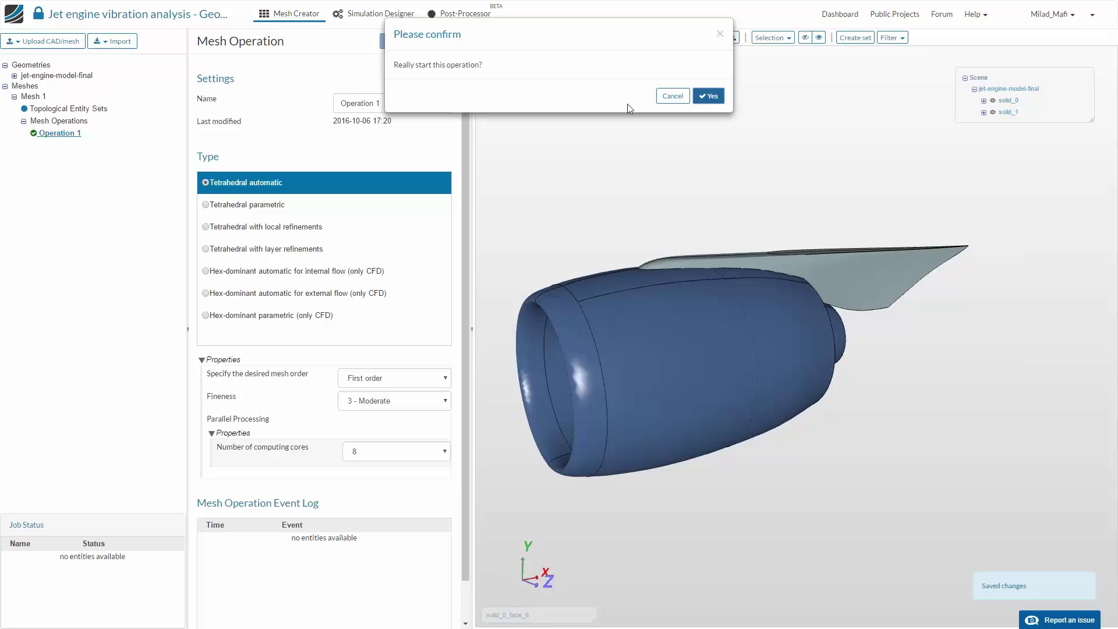
click(712, 96)
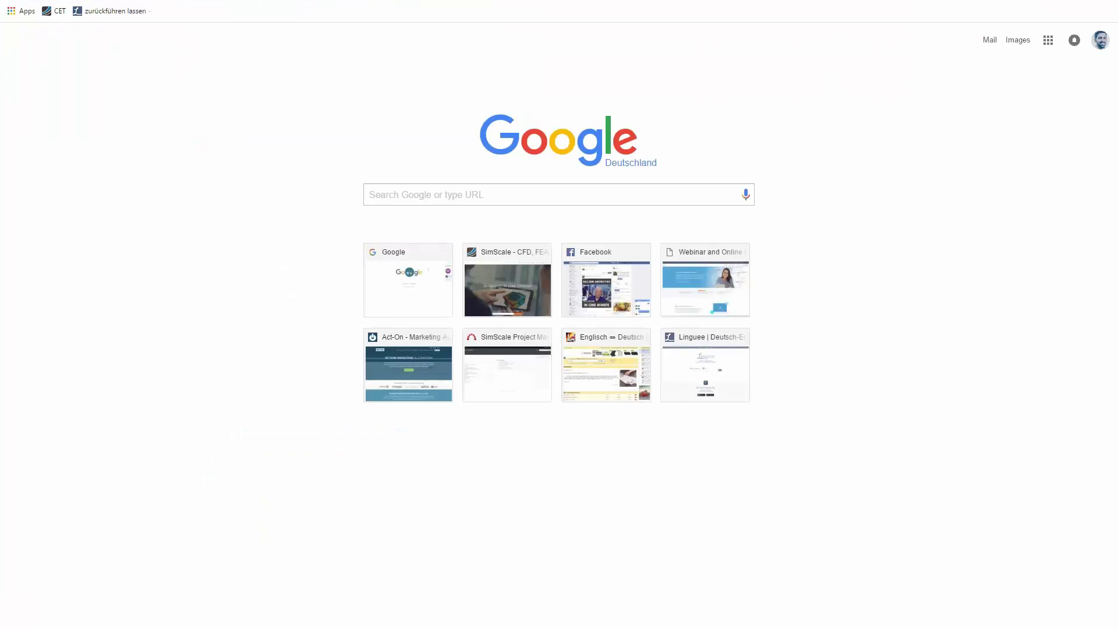
Leave full-screen view and load simscale.com in the new browser tab
click(564, 194)
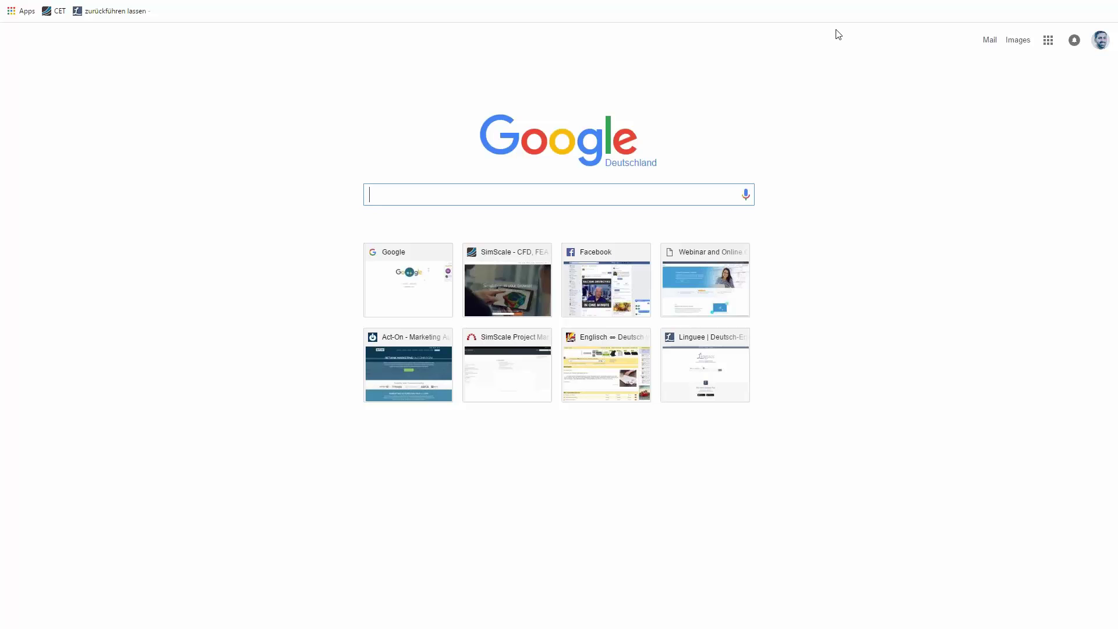
click(735, 136)
key(F11)
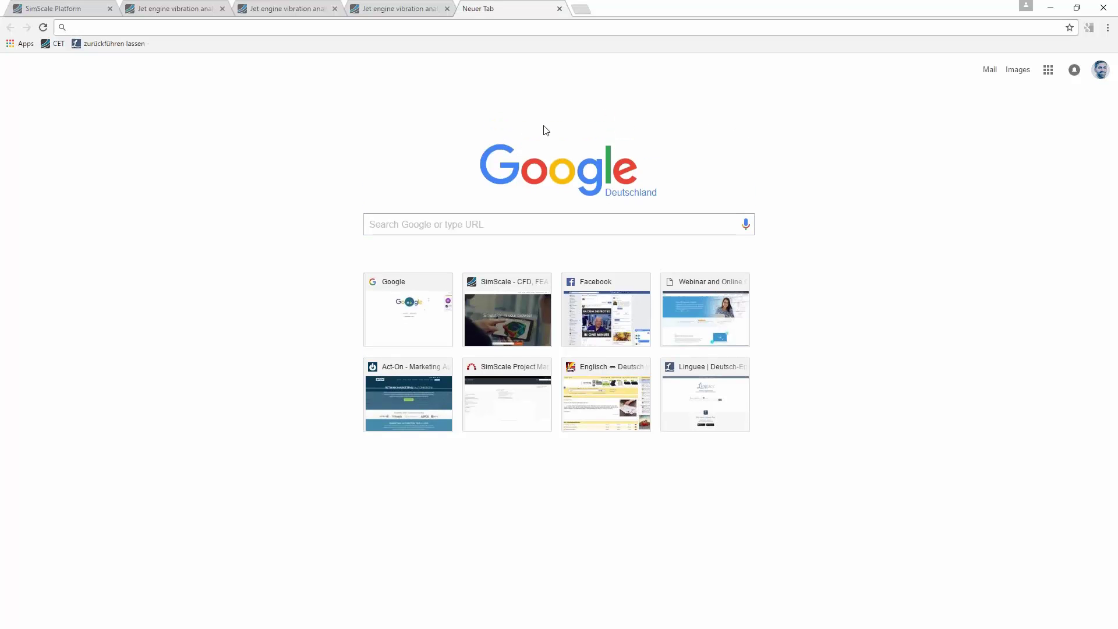
click(428, 223)
text(a)
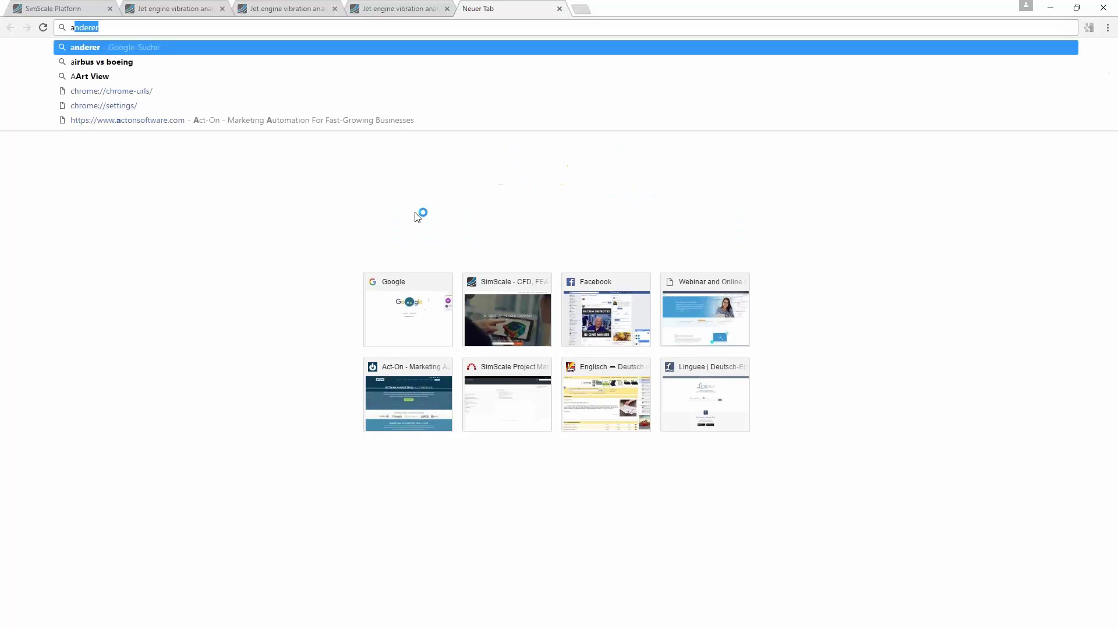
text(nderson)
key(ctrl+a)
text(s)
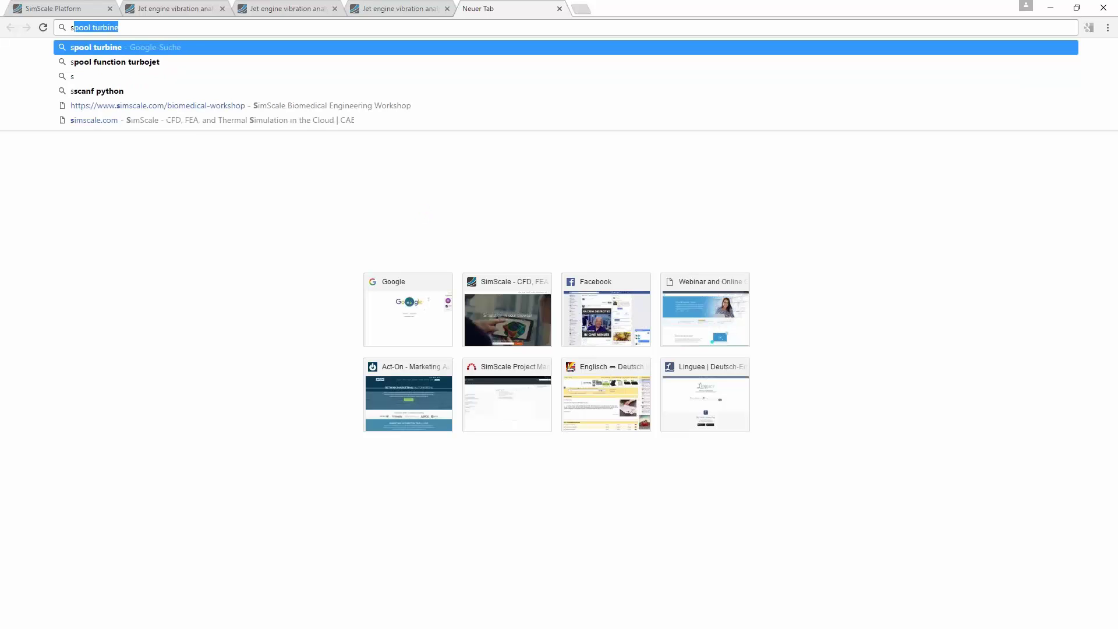
text(ima)
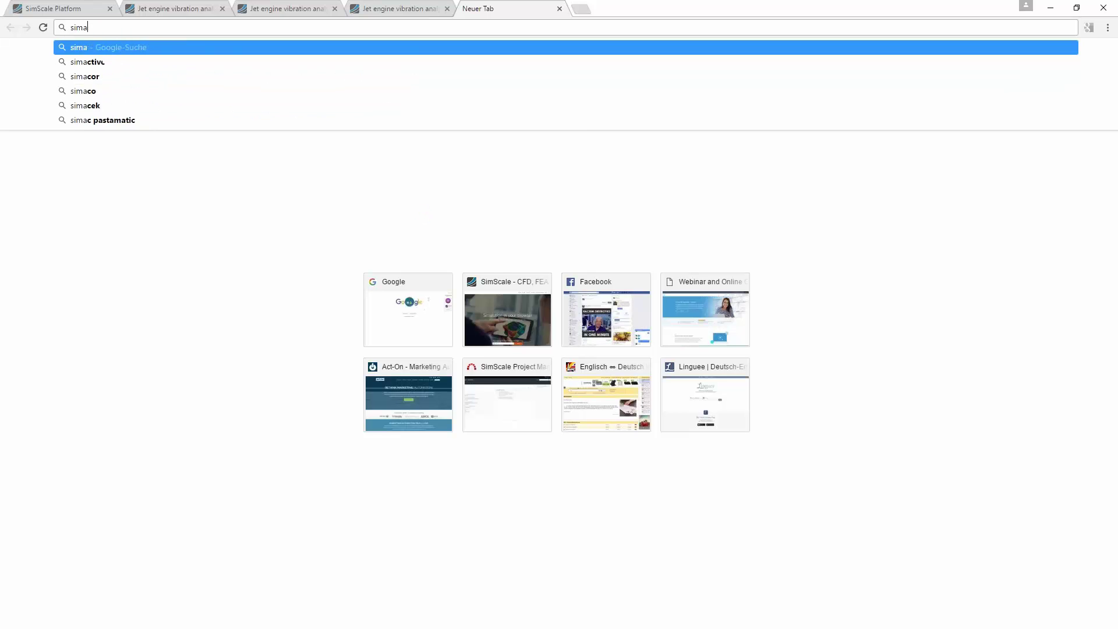
key(BackSpace)
text(scale.com)
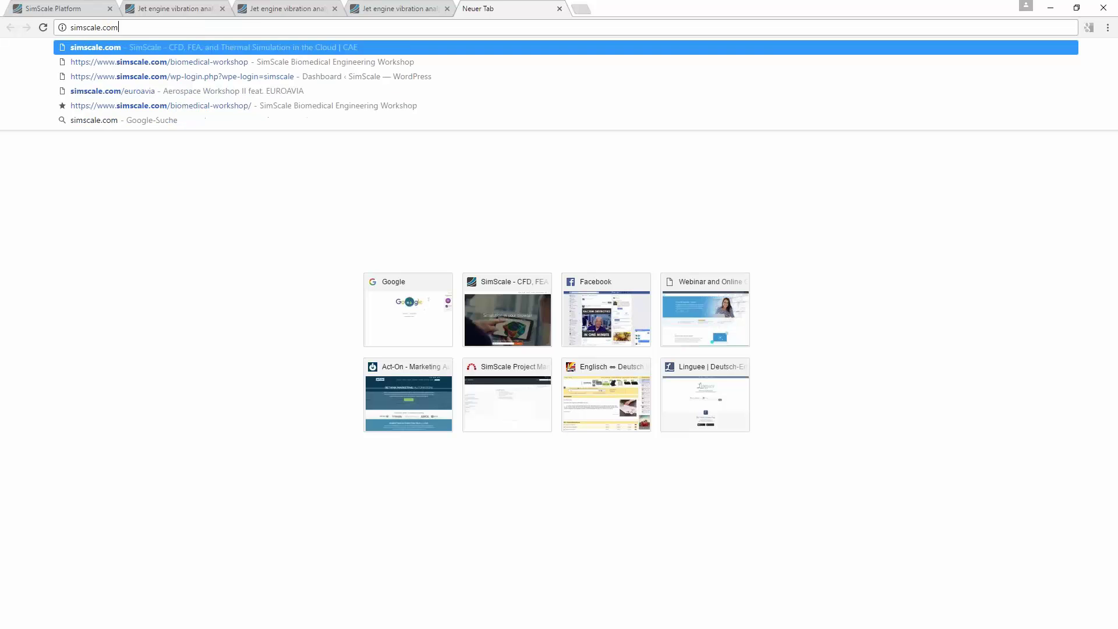
key(Return)
Return the browser to full screen and open the SimScale Dashboard
key(F11)
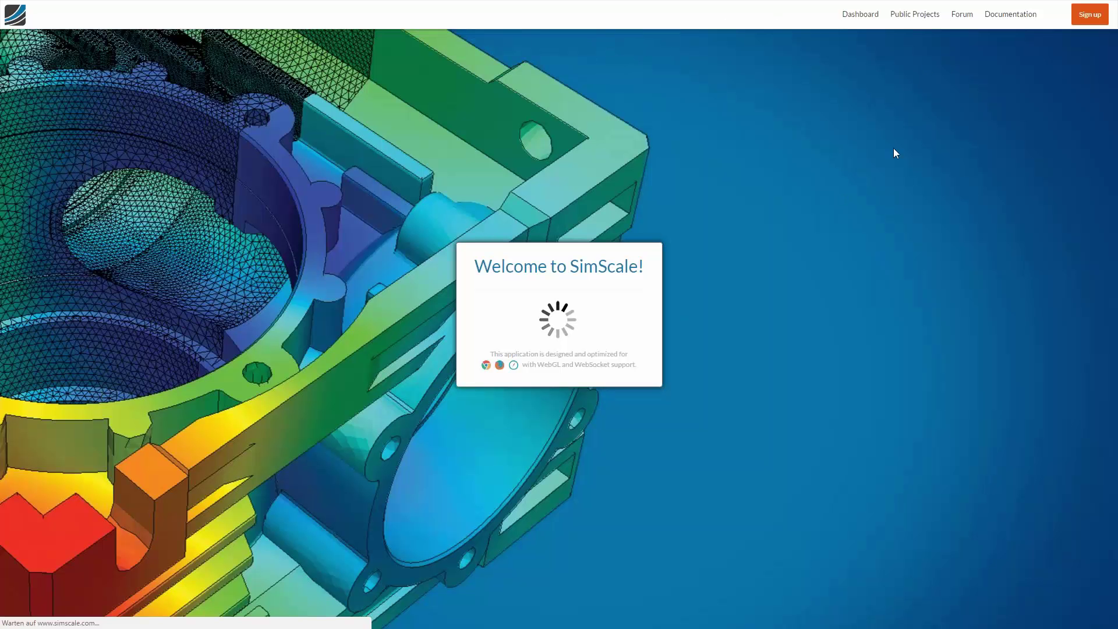
click(861, 16)
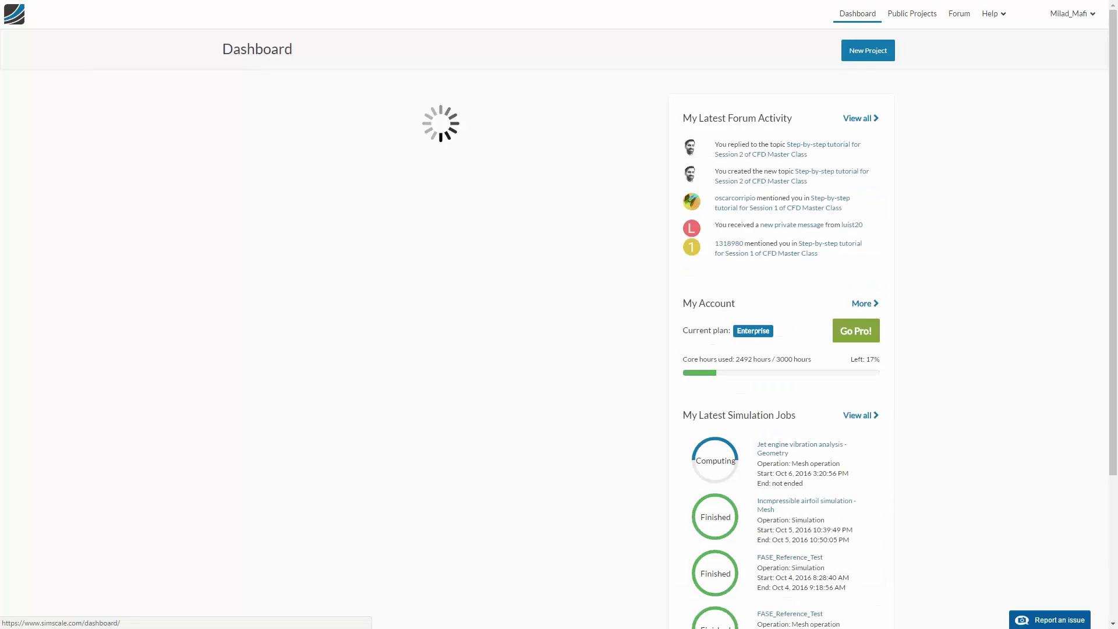
click(876, 9)
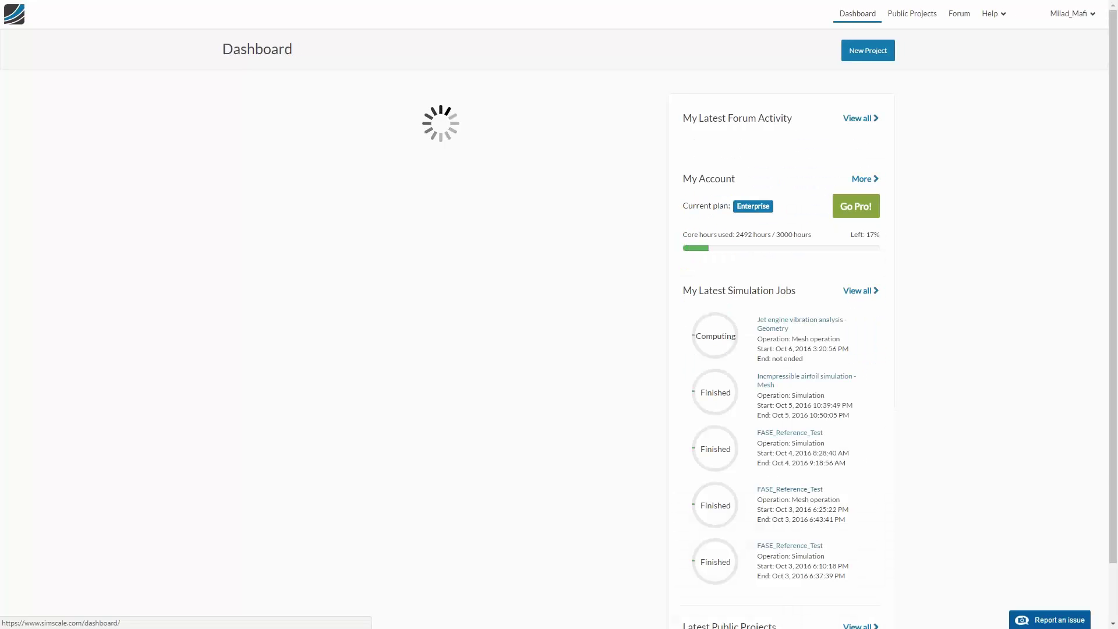
Look through the project list and the latest simulation jobs on the dashboard
scroll(771, 407, down, 1)
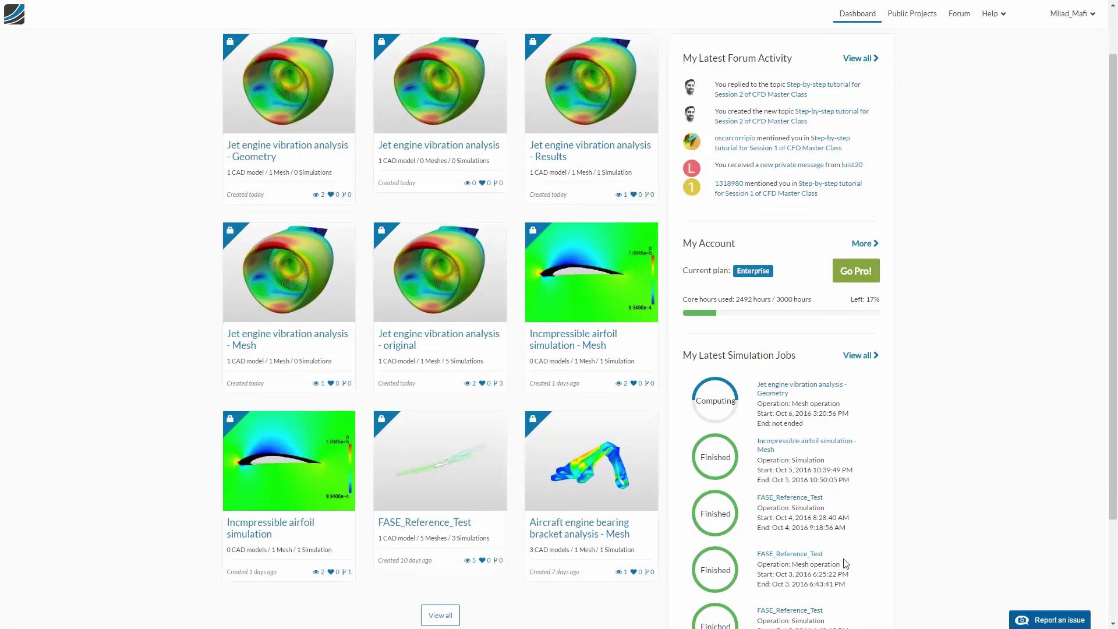
scroll(841, 564, down, 2)
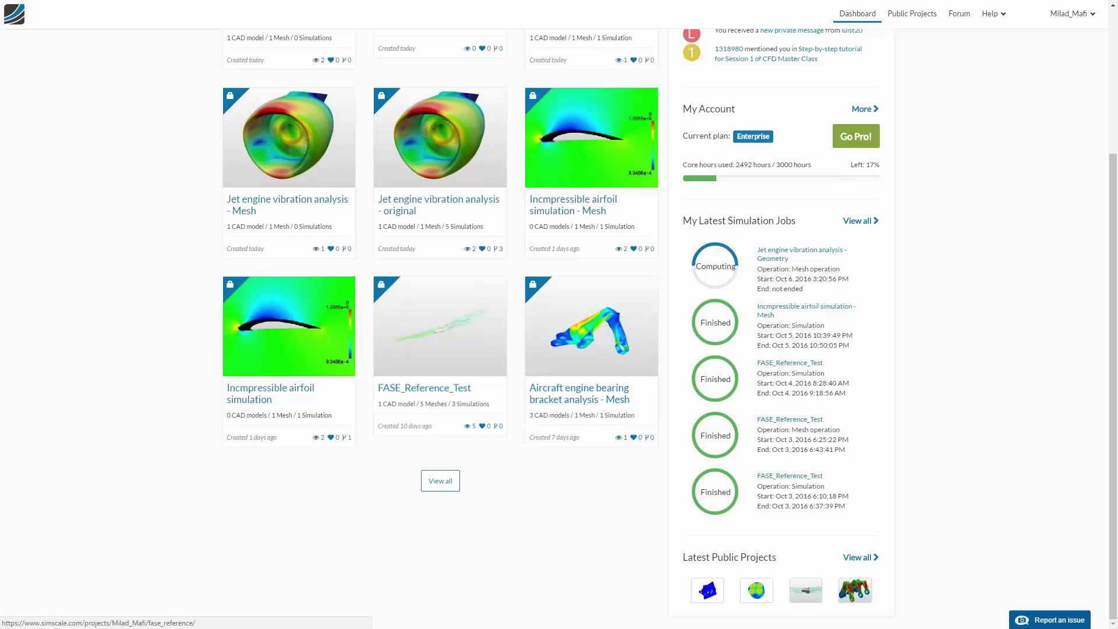
click(455, 491)
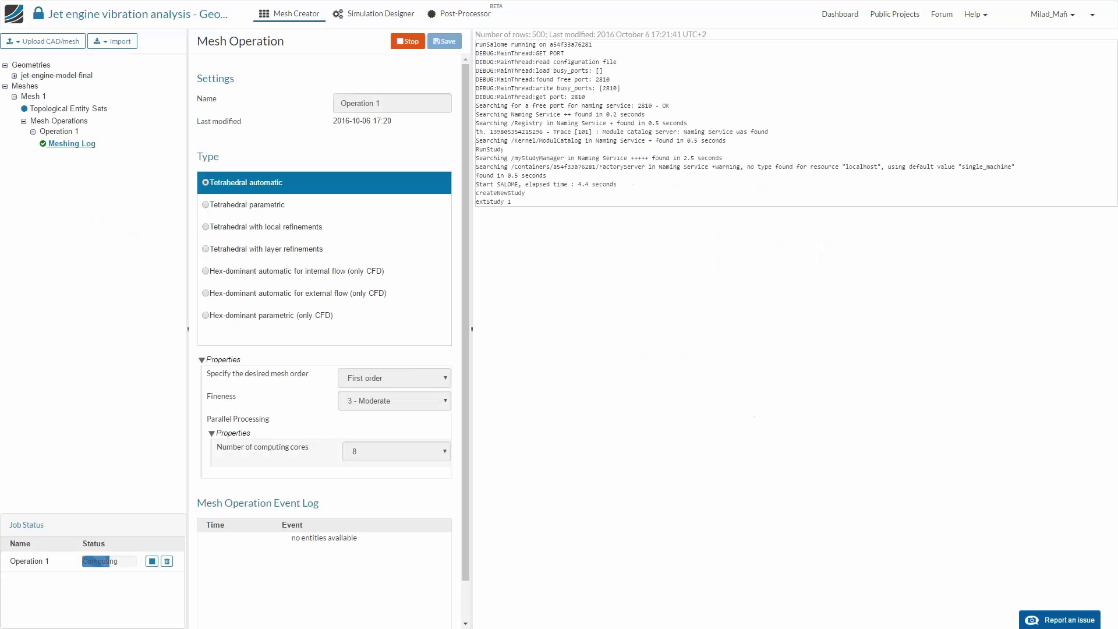
Display the jet-engine-model-final geometry and examine the engine inlet and fan blades from the front
click(60, 75)
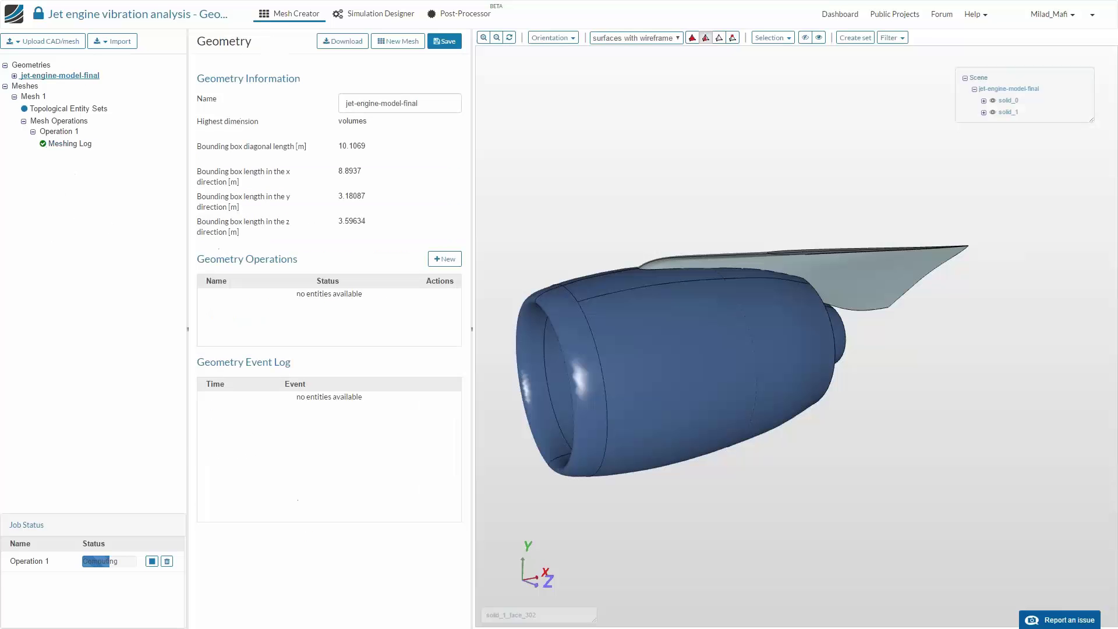
drag(659, 386, 714, 307)
right_drag(714, 307, 703, 477)
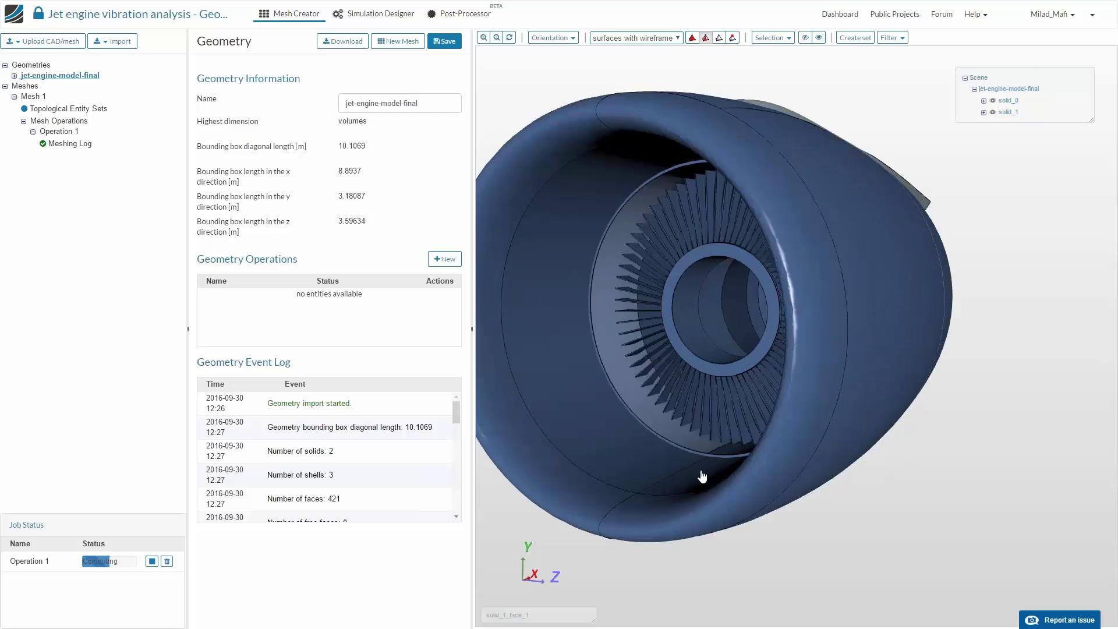
drag(702, 476, 760, 271)
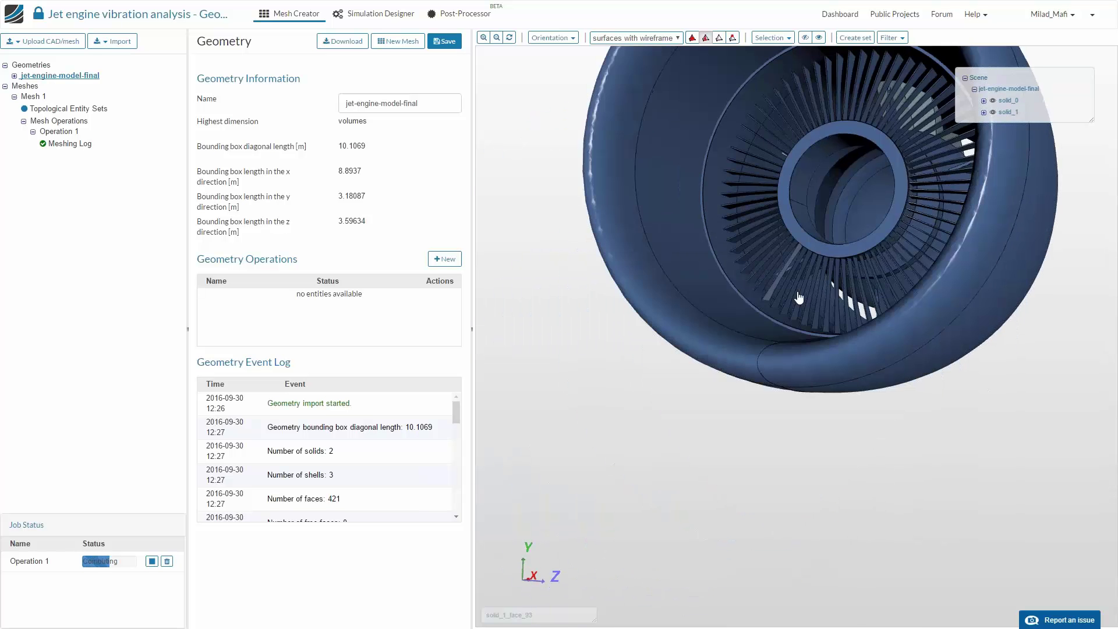
right_drag(799, 298, 827, 347)
drag(827, 347, 794, 409)
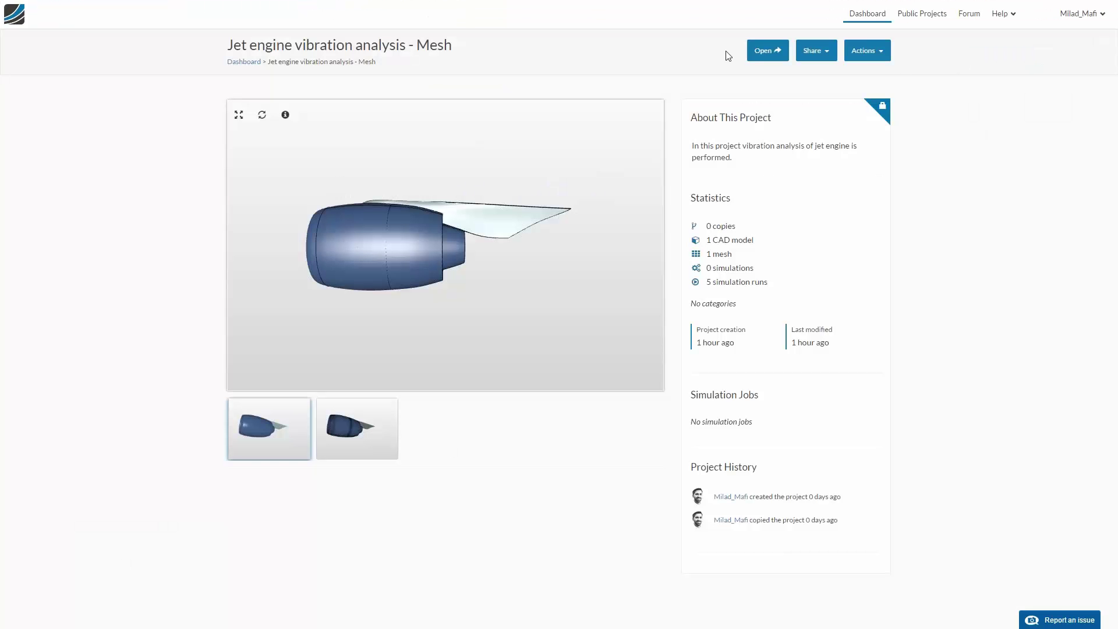
Open the Jet engine vibration analysis - Mesh project and inspect the jet-engine-model-final mesh and its Operation 1 settings
click(767, 50)
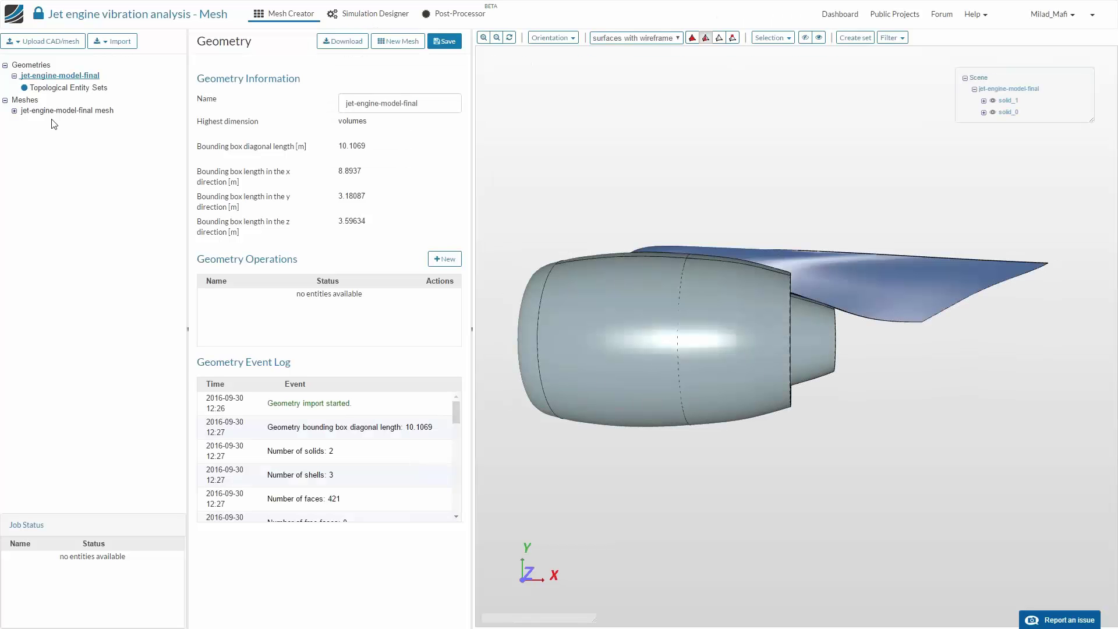
click(44, 110)
click(14, 110)
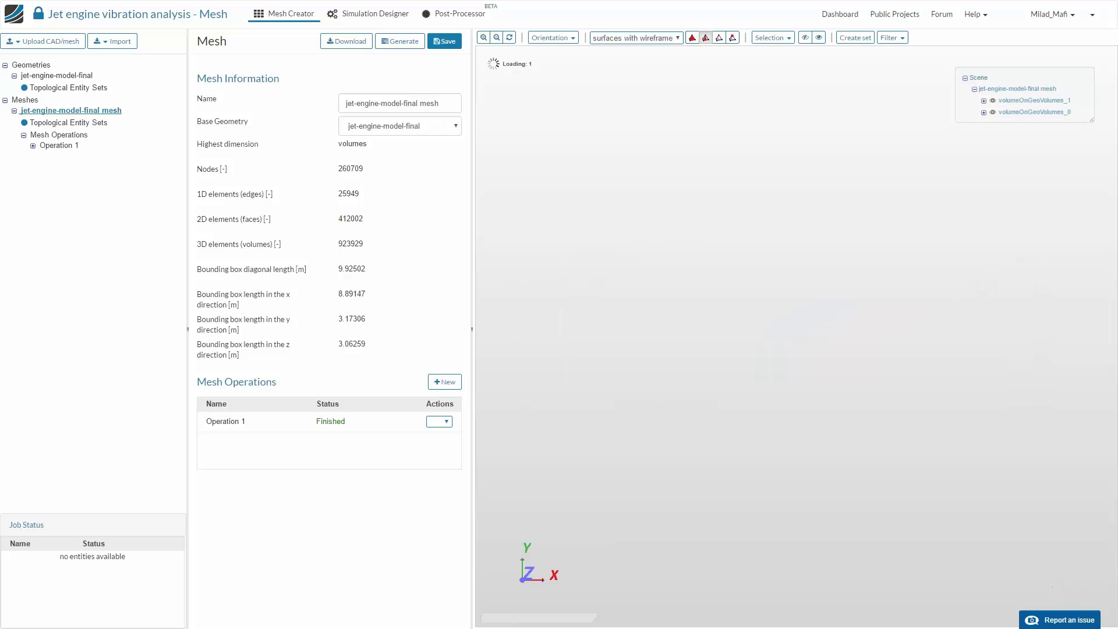
click(53, 147)
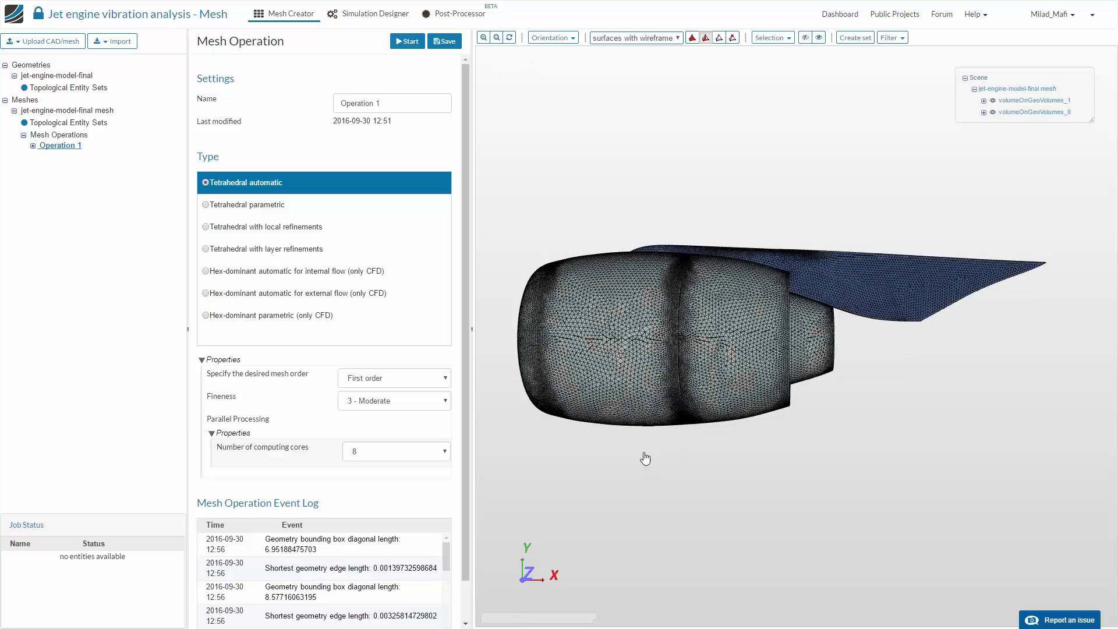
drag(751, 467, 787, 412)
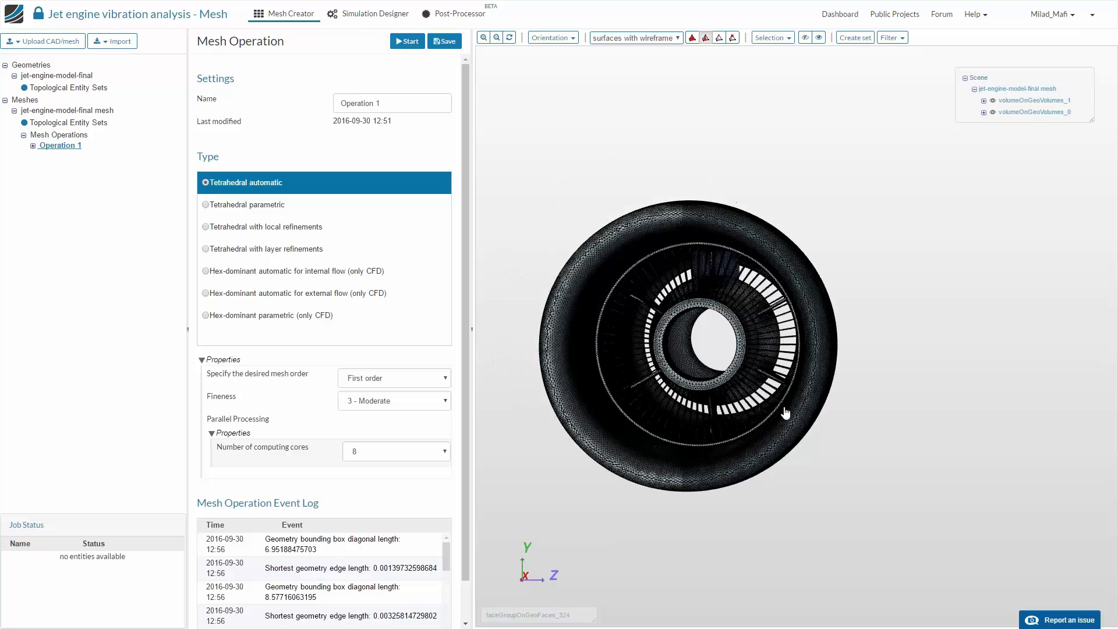
scroll(791, 496, up, 2)
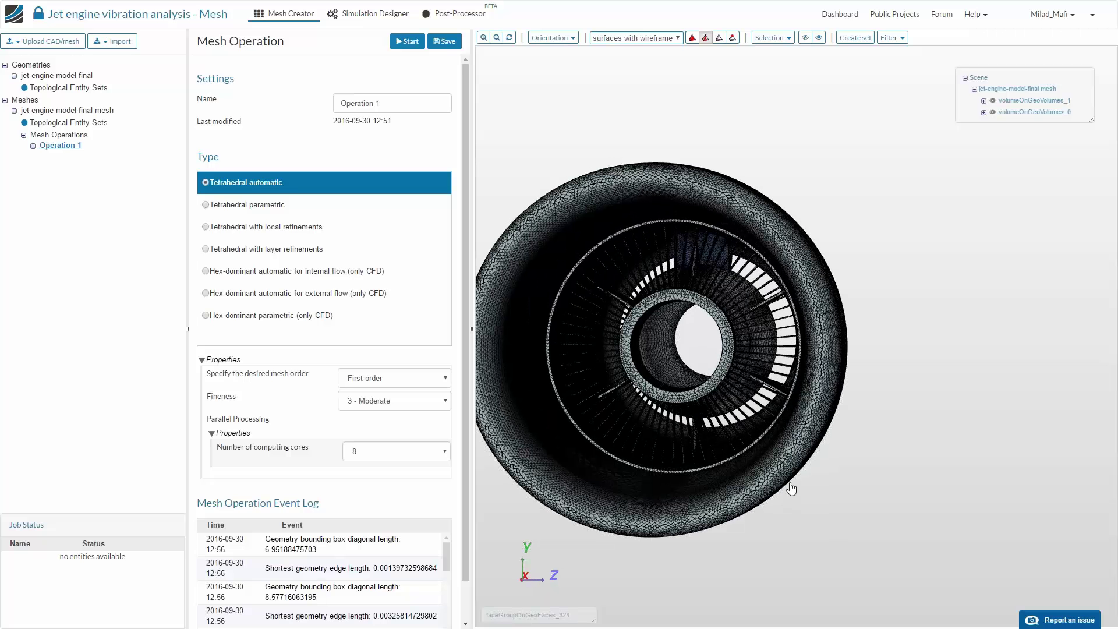
Create a new simulation named Simulation 1 and save Frequency analysis under Solid mechanics as its analysis type
click(368, 14)
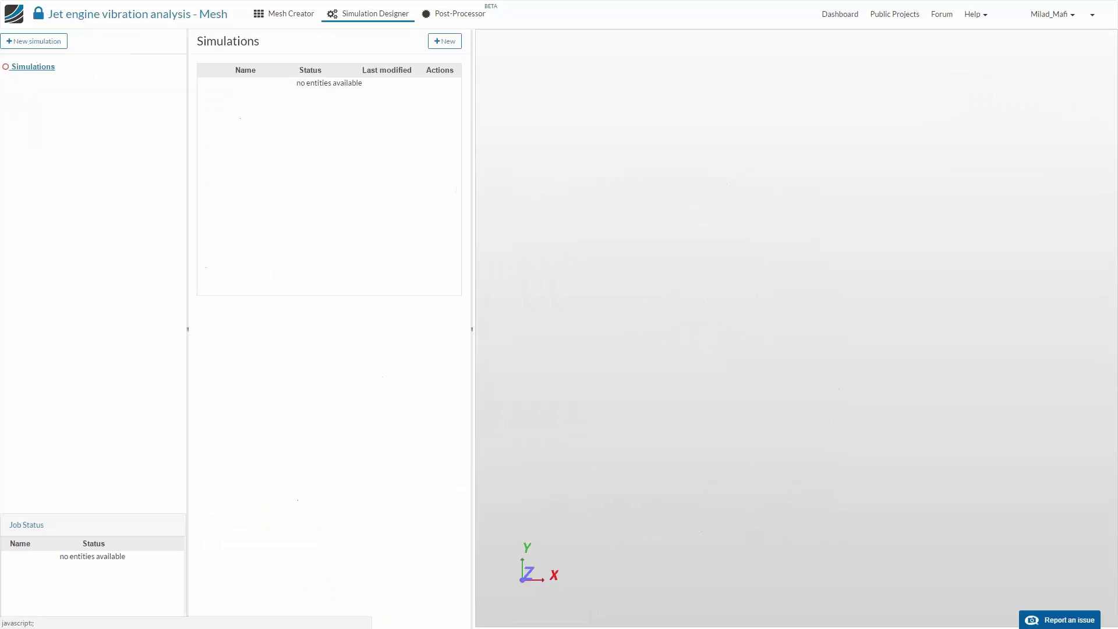
click(34, 41)
click(45, 42)
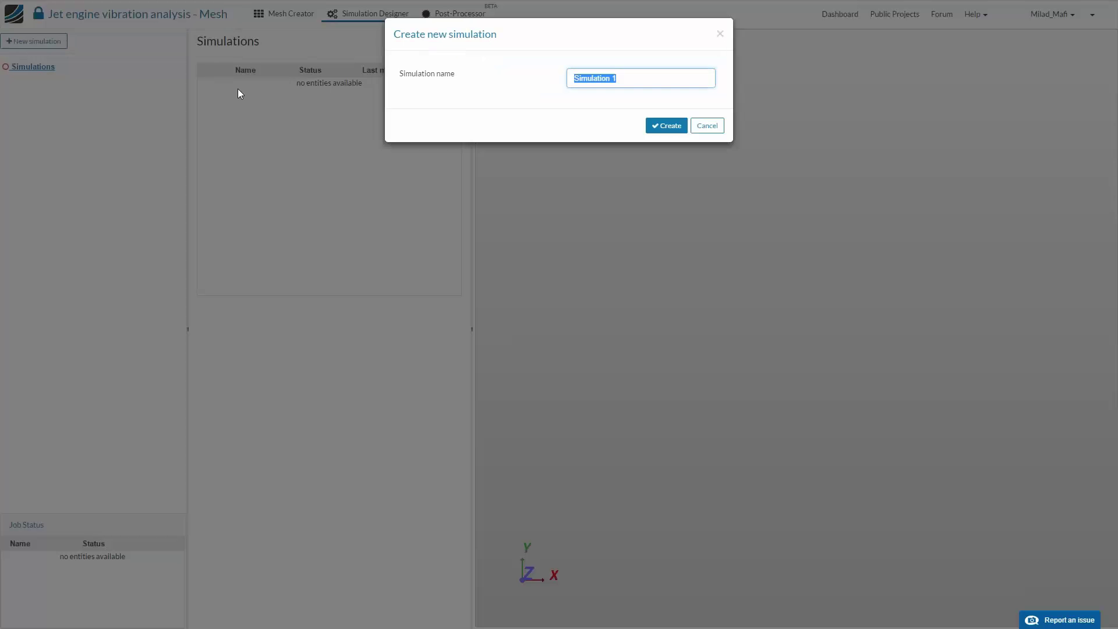
click(676, 128)
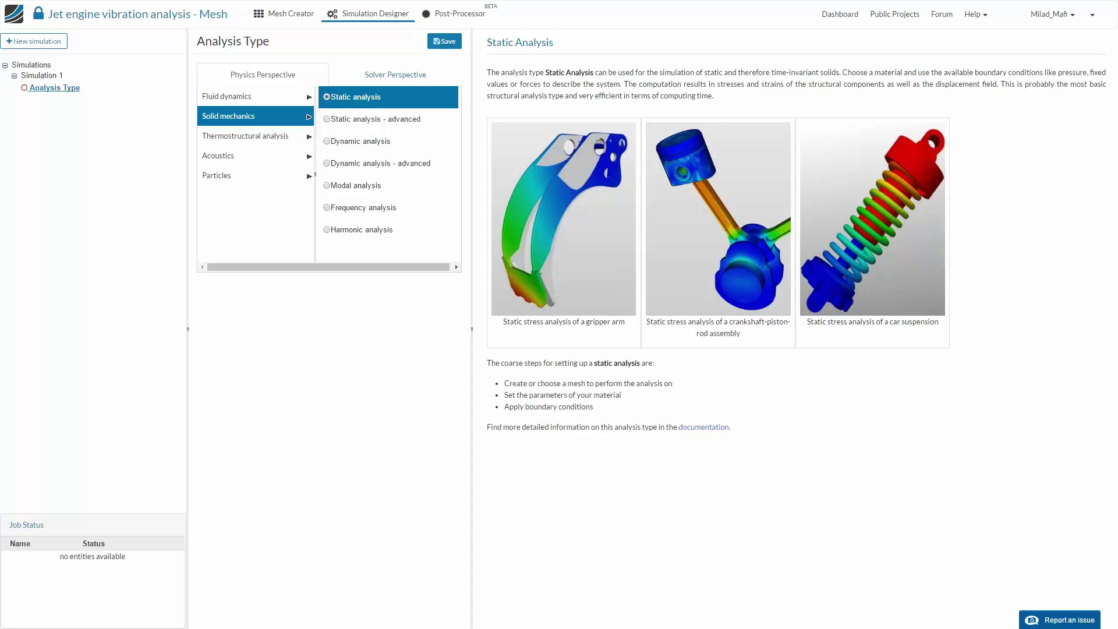
click(379, 208)
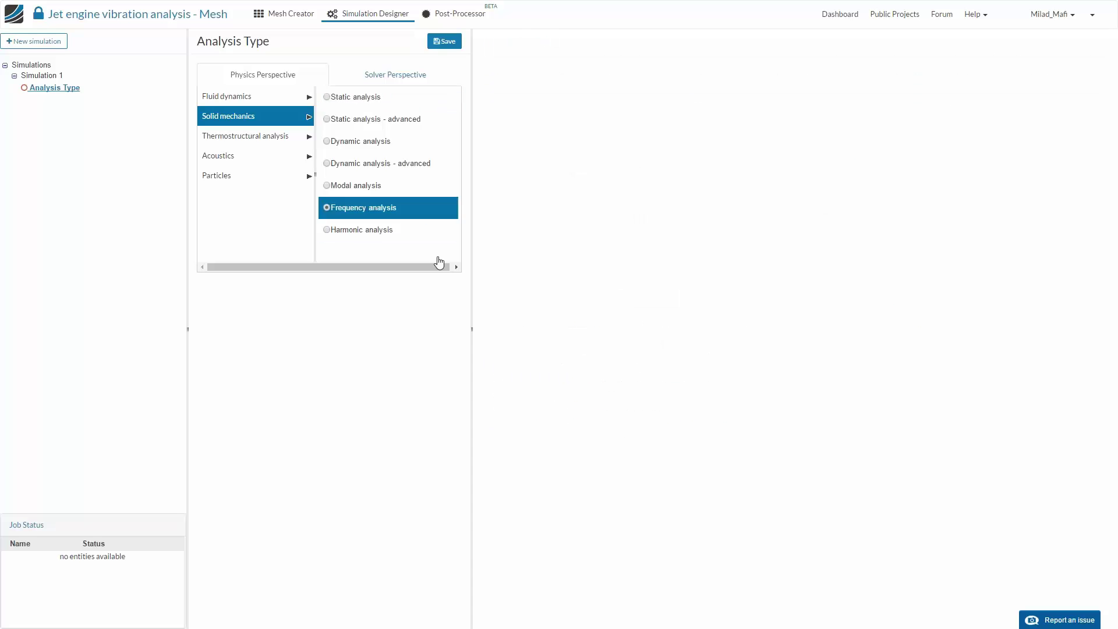
click(444, 41)
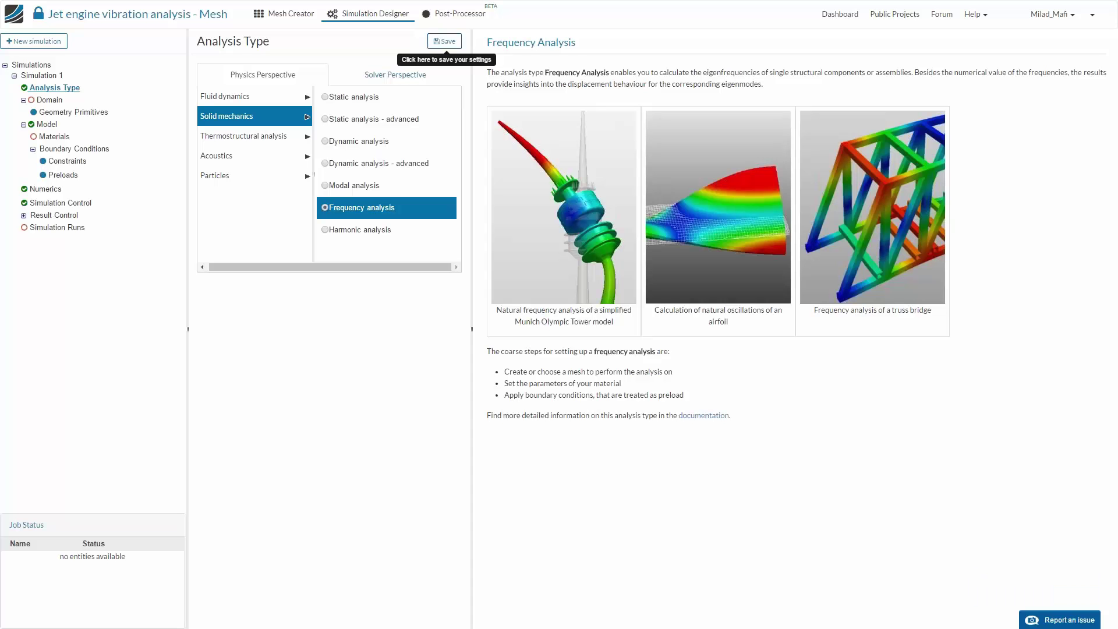
Assign the jet-engine-model-final mesh as the simulation domain and save it
click(51, 101)
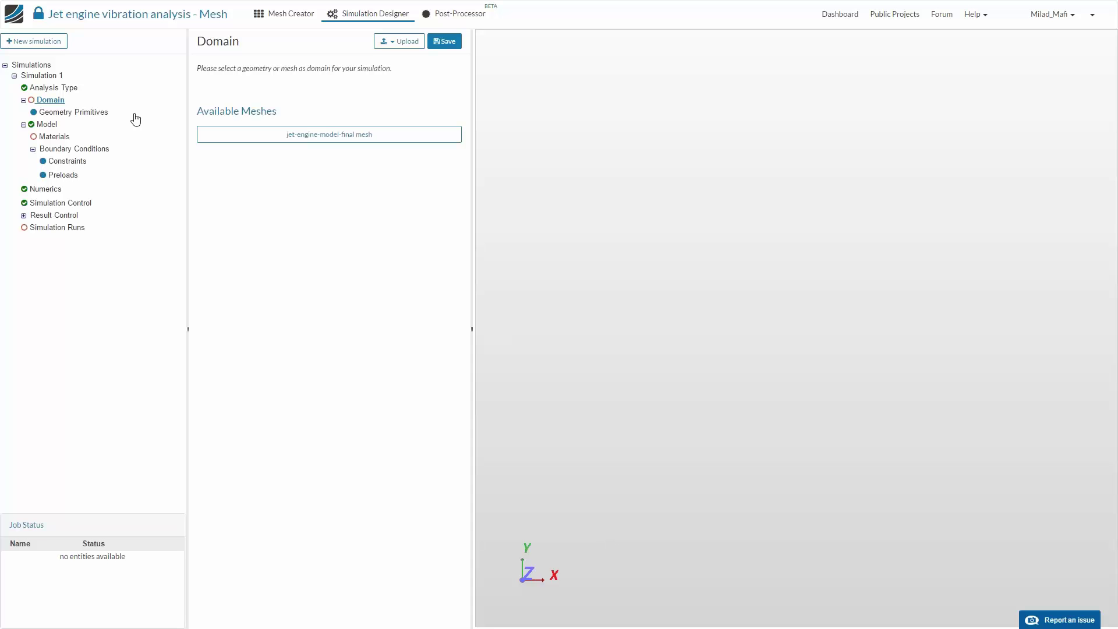
click(329, 133)
click(444, 41)
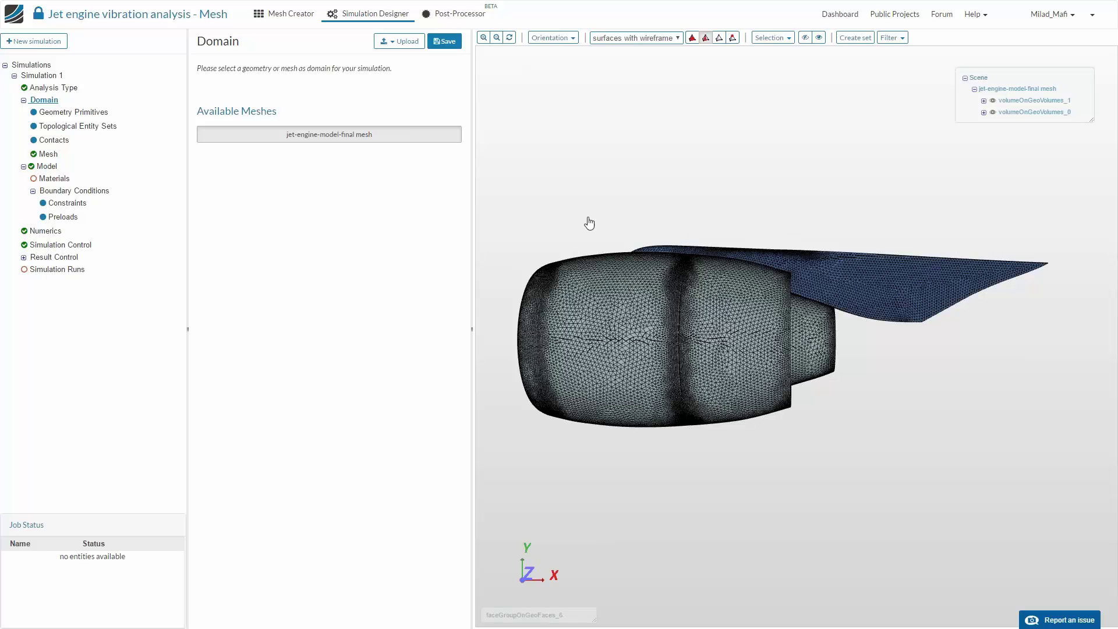
Open the domain's topological entity sets and show the mesh as plain surfaces without wireframe
drag(589, 222, 652, 262)
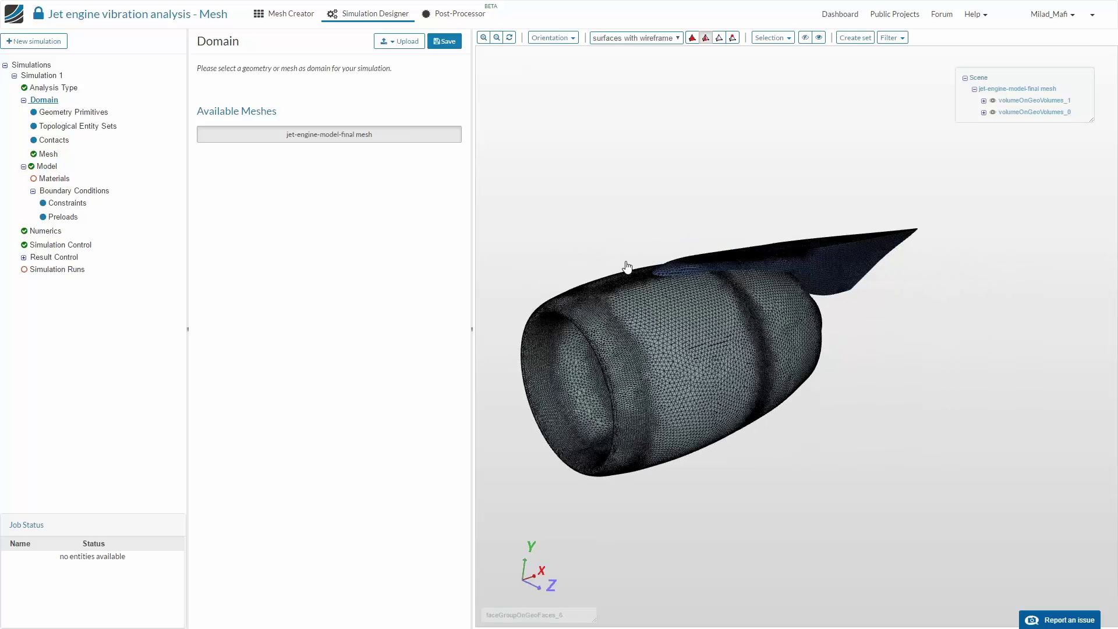
click(105, 126)
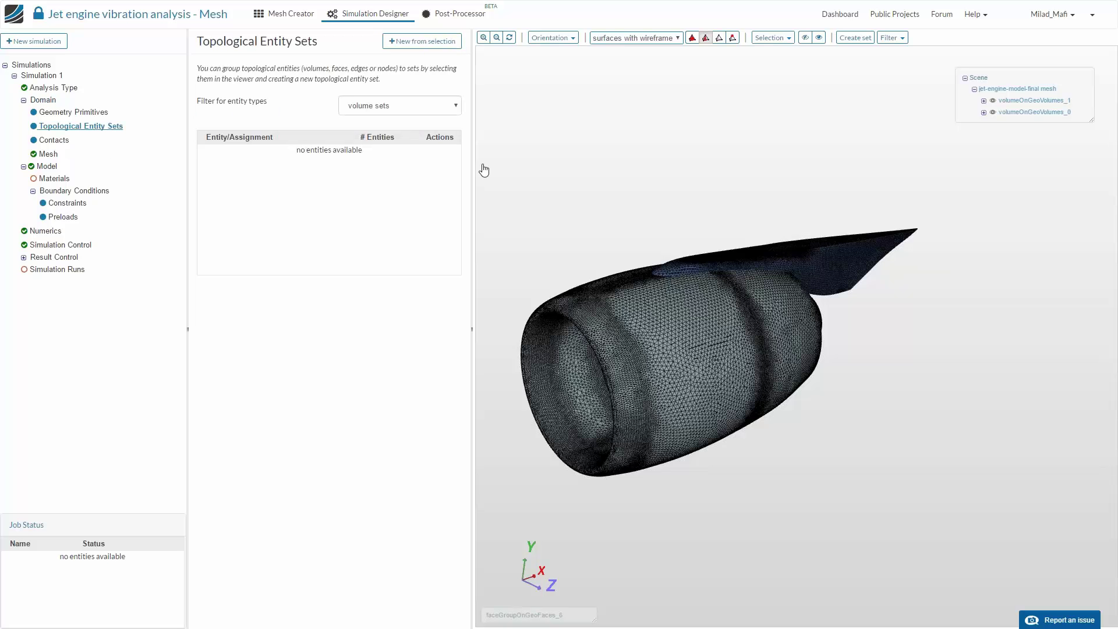
drag(683, 237, 707, 292)
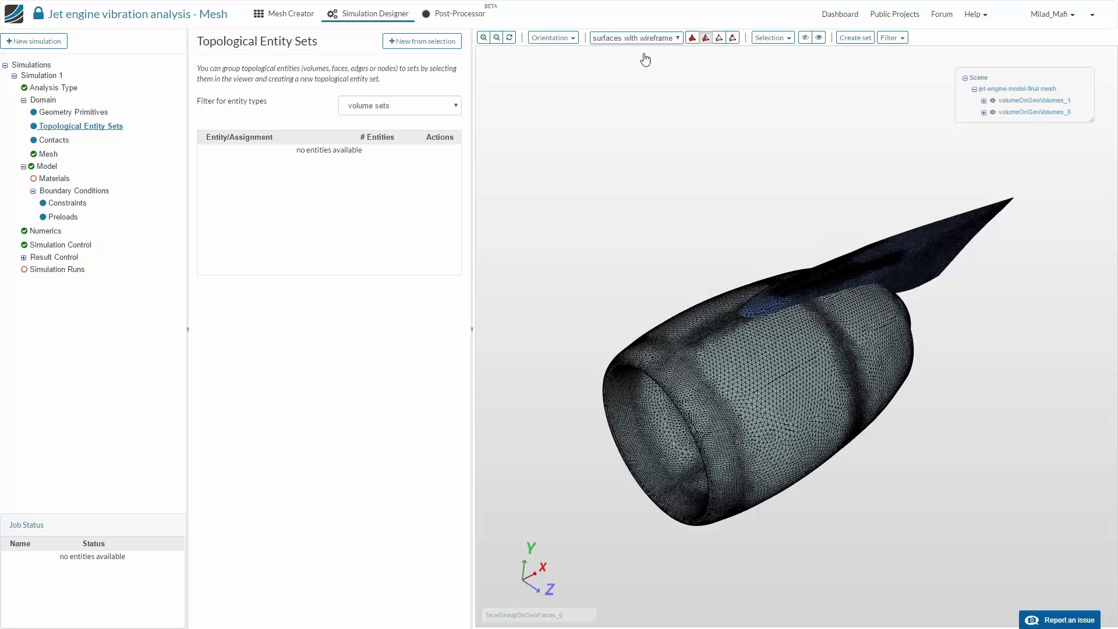
click(637, 37)
click(639, 51)
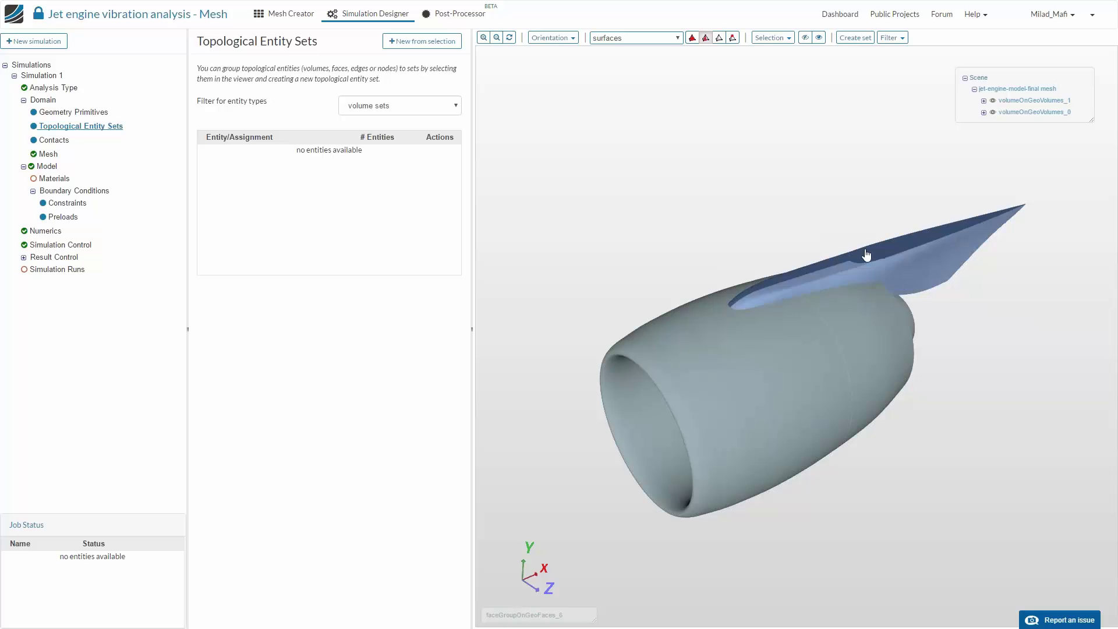
Select the two upper faces of the pylon and create a topological entity set named fixiation from them
click(868, 261)
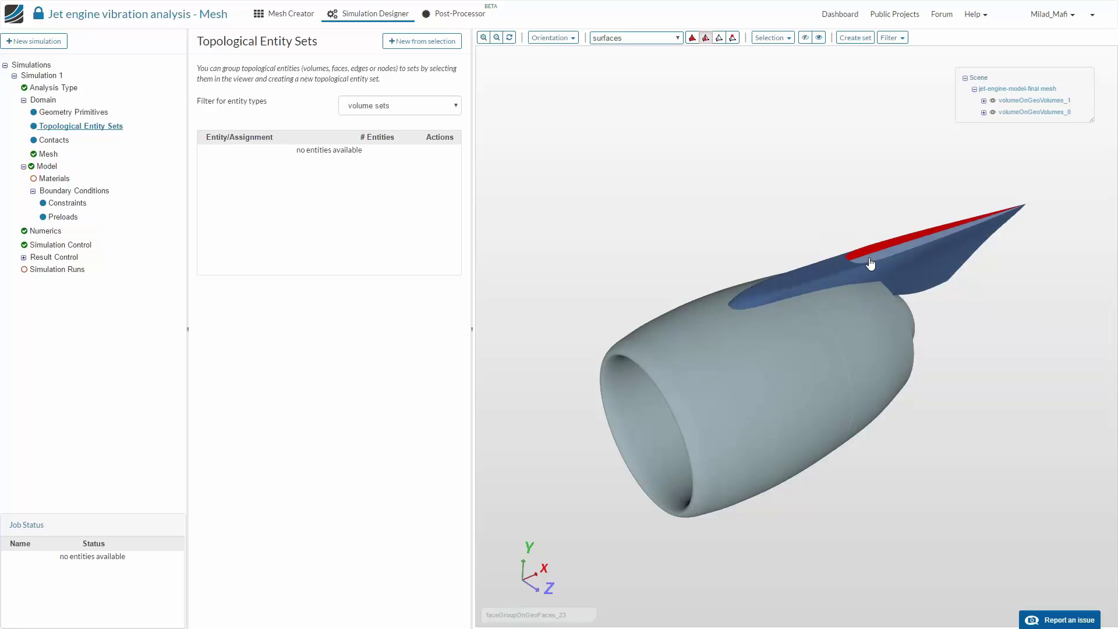
drag(874, 232, 831, 220)
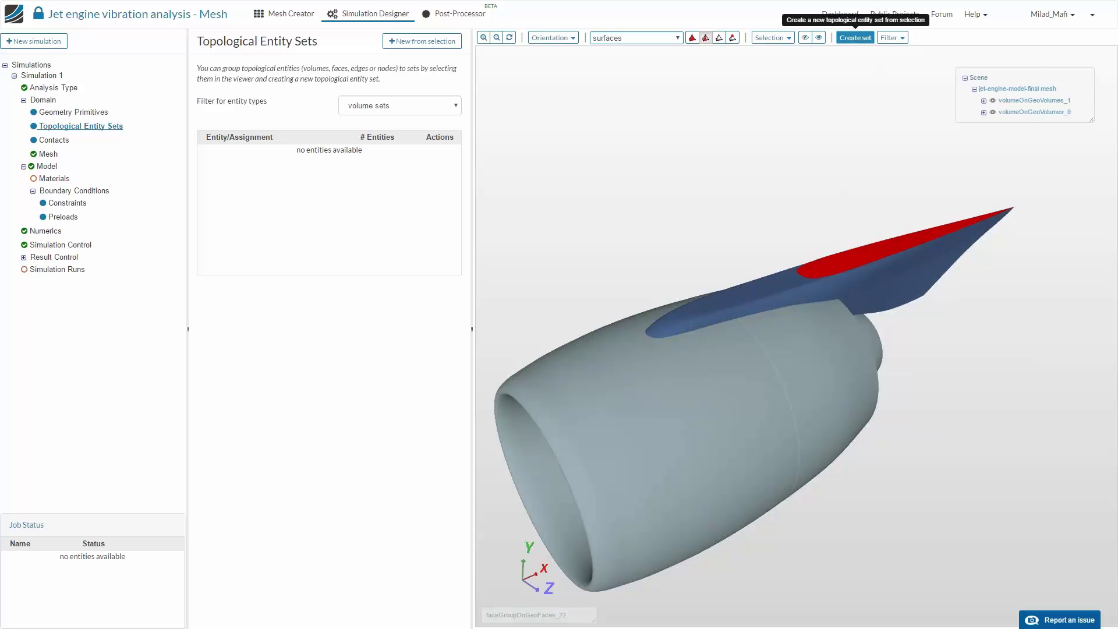
click(855, 37)
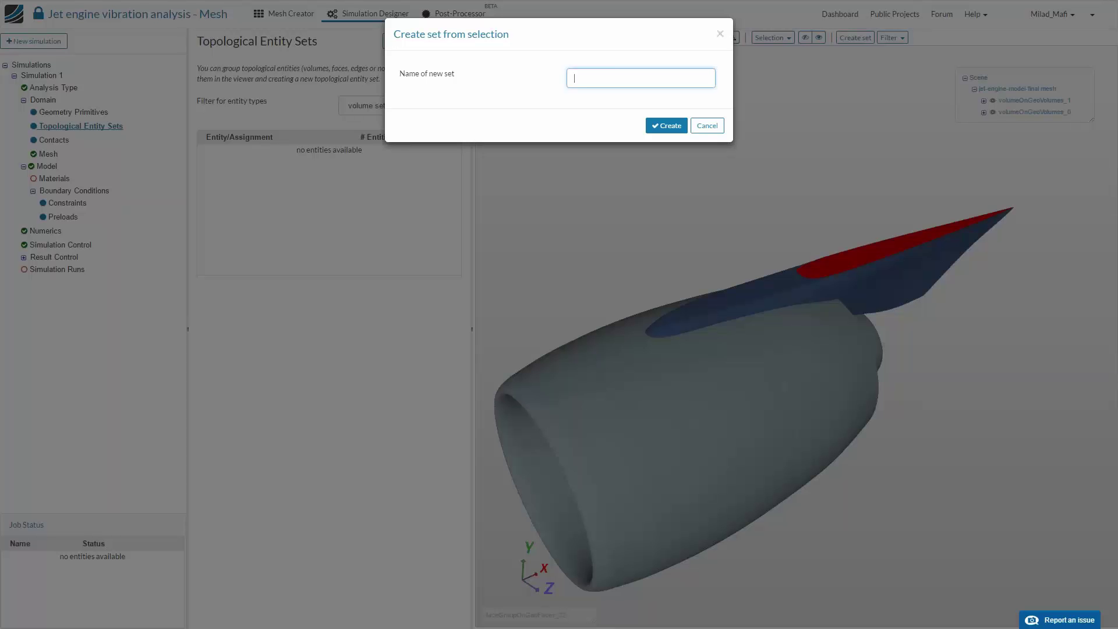
key(Return)
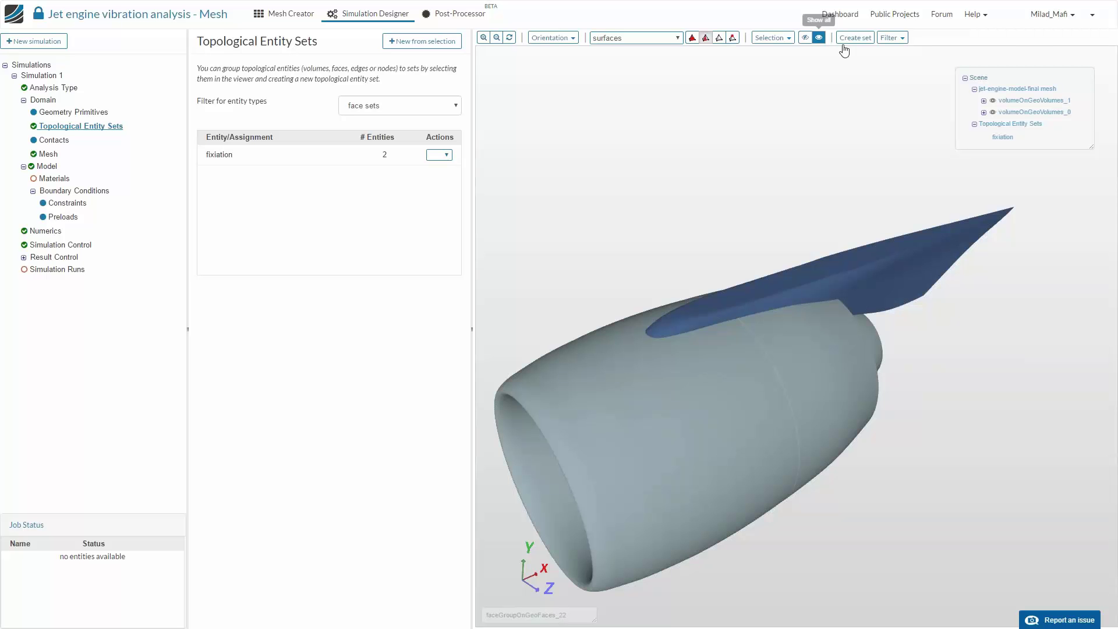
mouse_move(824, 155)
mouse_down()
mouse_move(794, 179)
mouse_move(816, 167)
mouse_up()
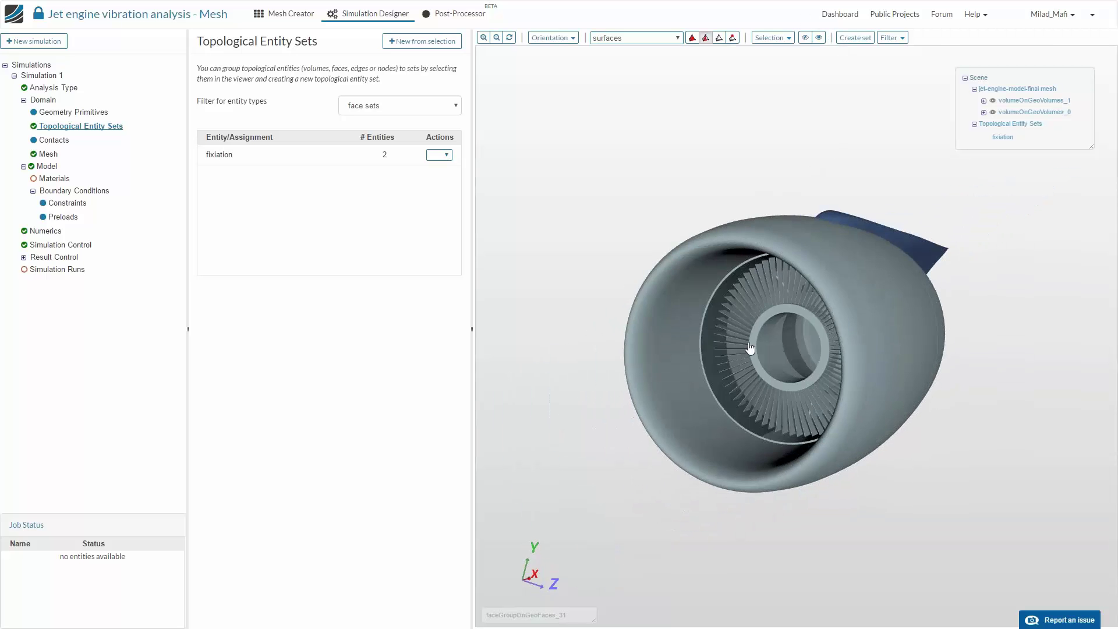
scroll(754, 387, up, 5)
scroll(763, 393, up, 5)
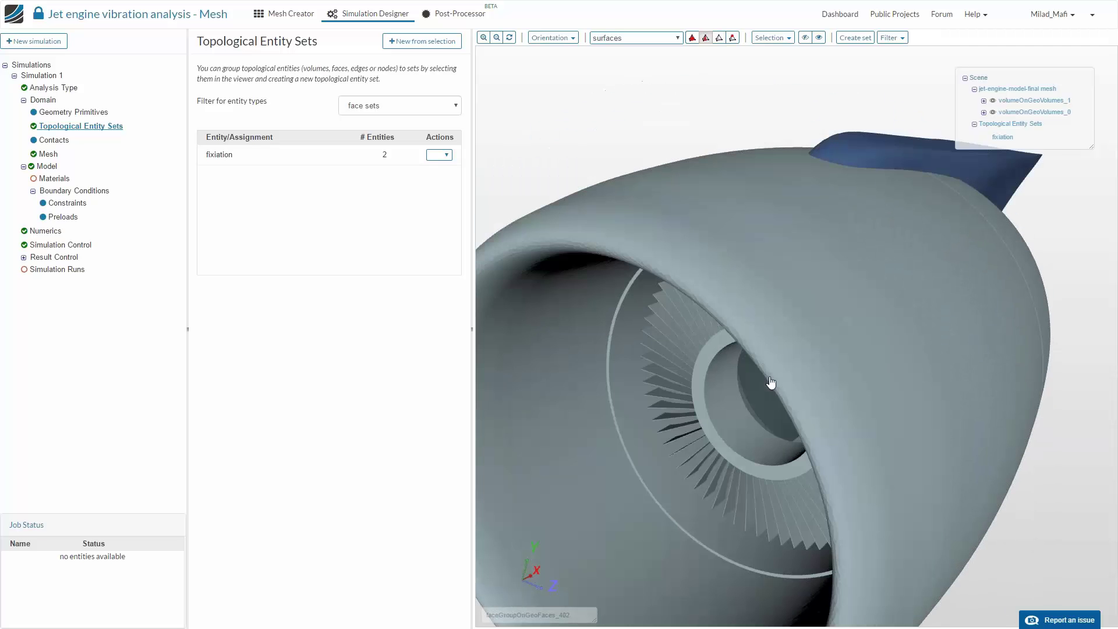
drag(771, 382, 763, 386)
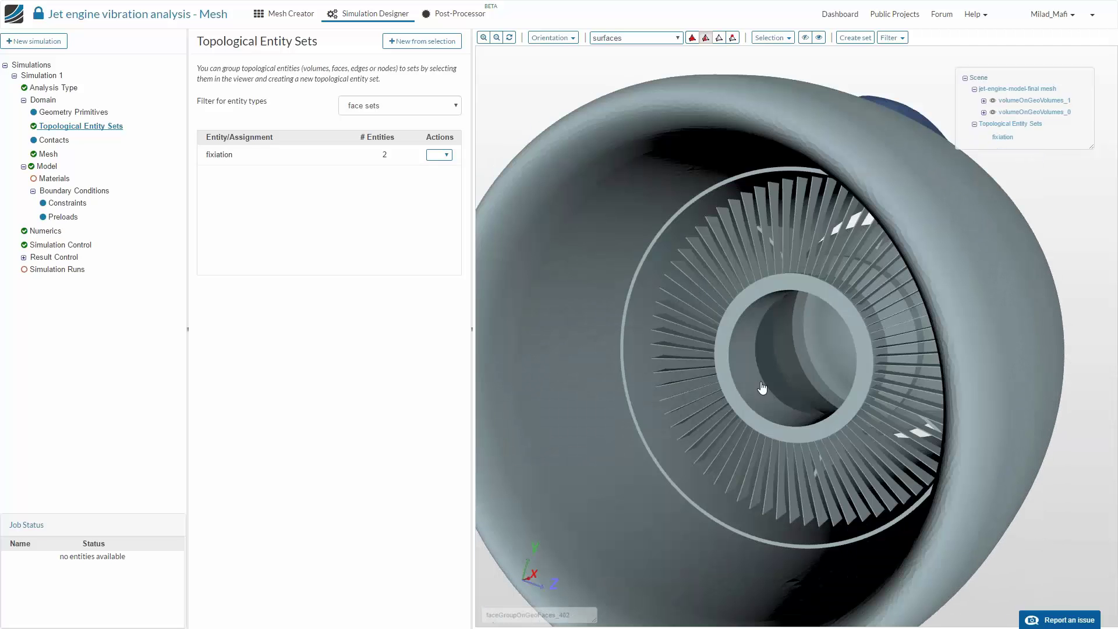
click(760, 385)
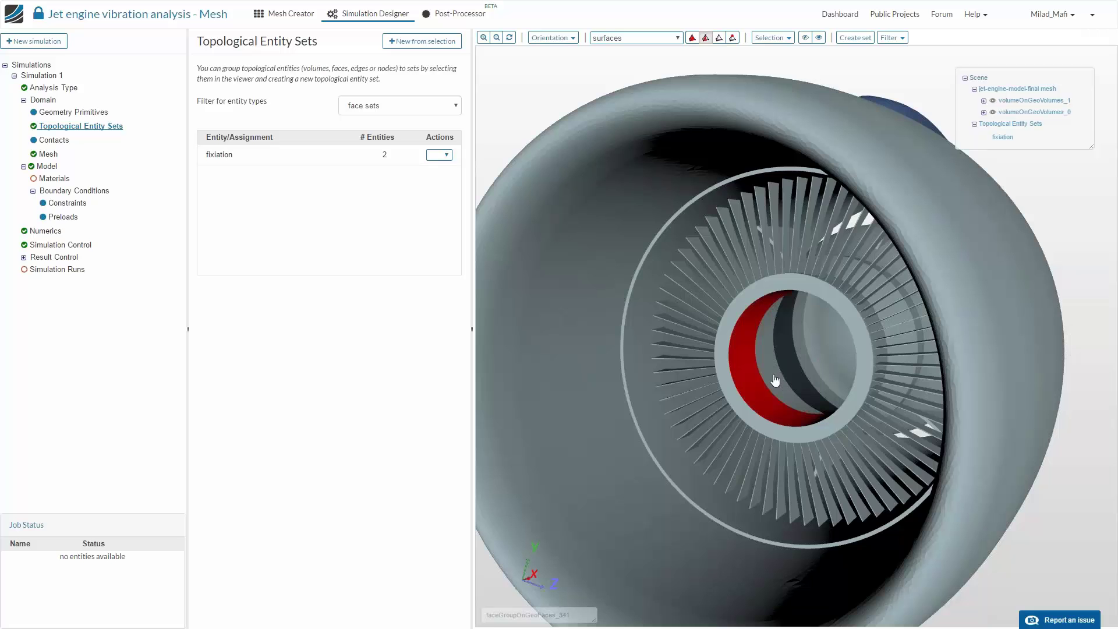
drag(785, 381, 864, 334)
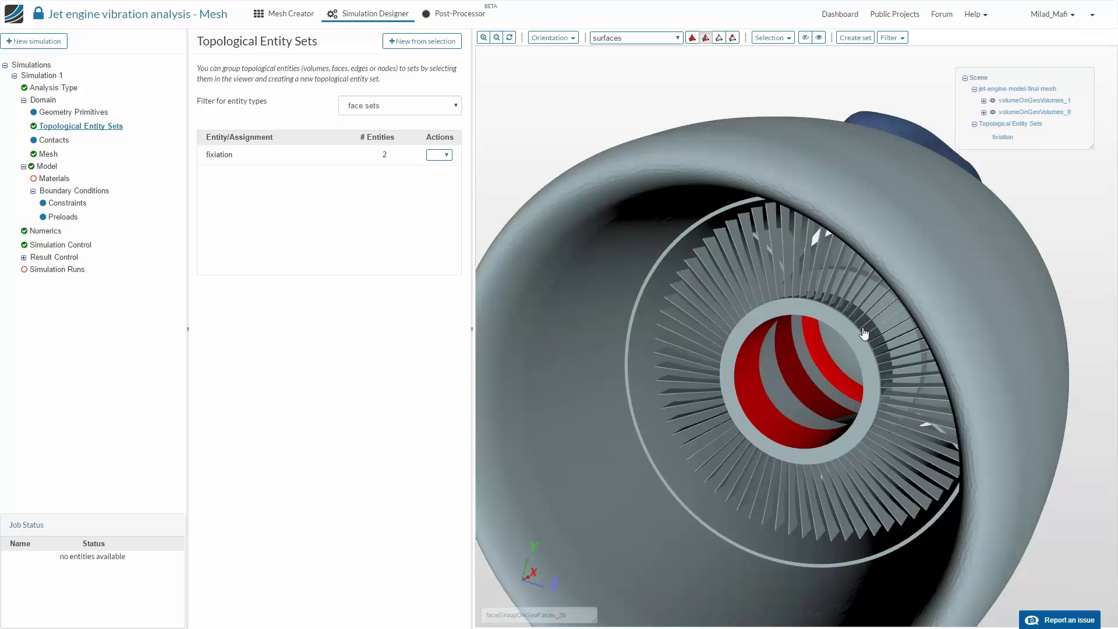
drag(864, 332, 775, 411)
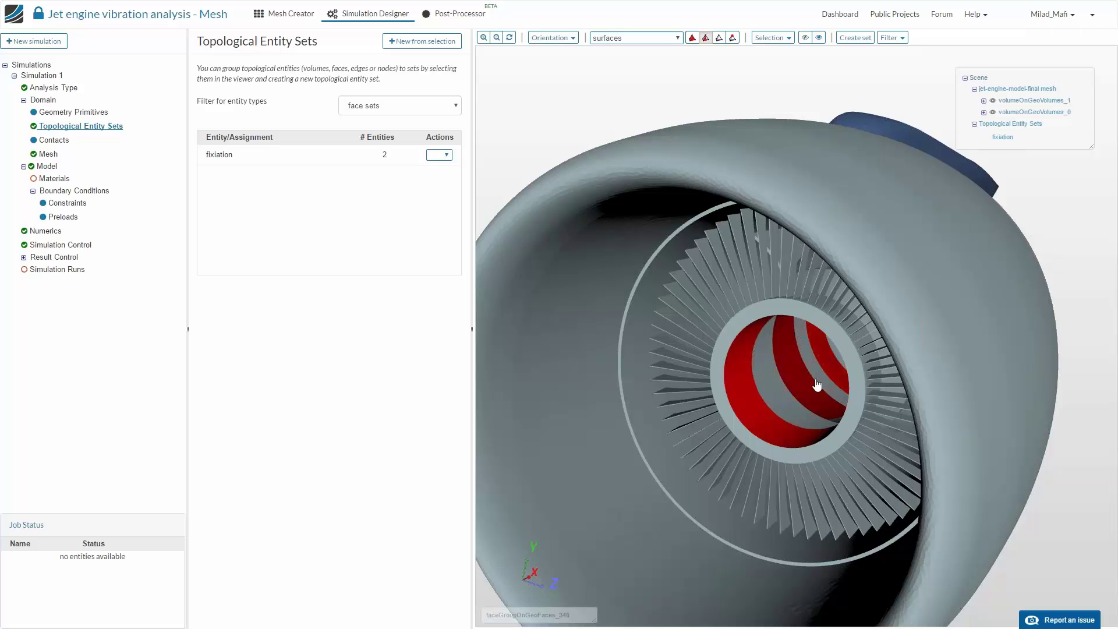
mouse_move(771, 424)
mouse_down()
mouse_move(801, 427)
mouse_move(778, 409)
mouse_up()
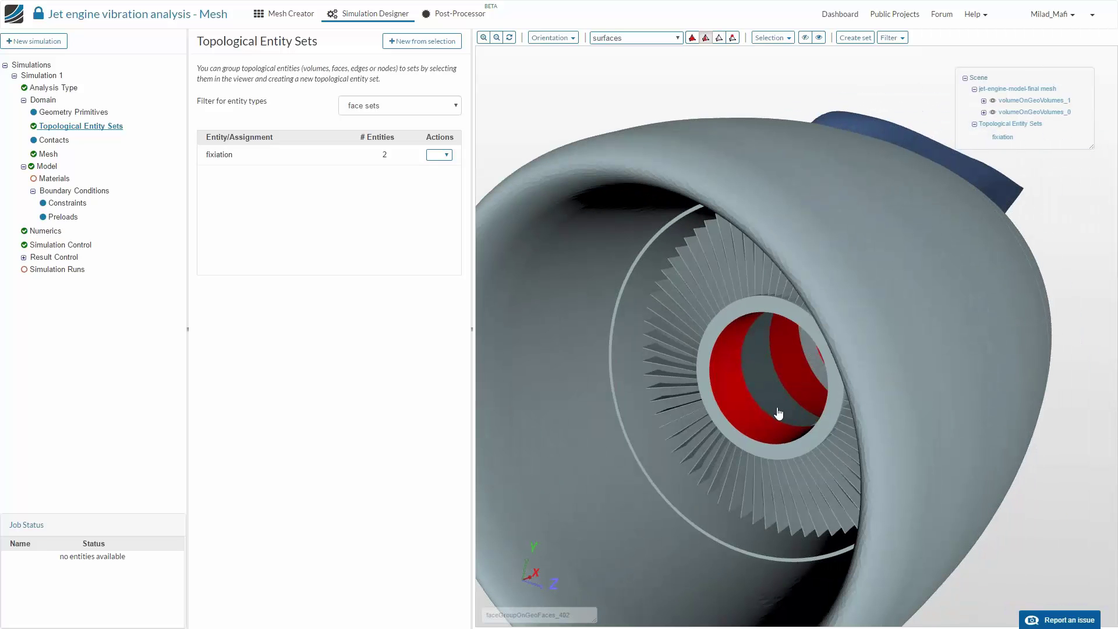
scroll(775, 463, up, 4)
drag(784, 451, 874, 481)
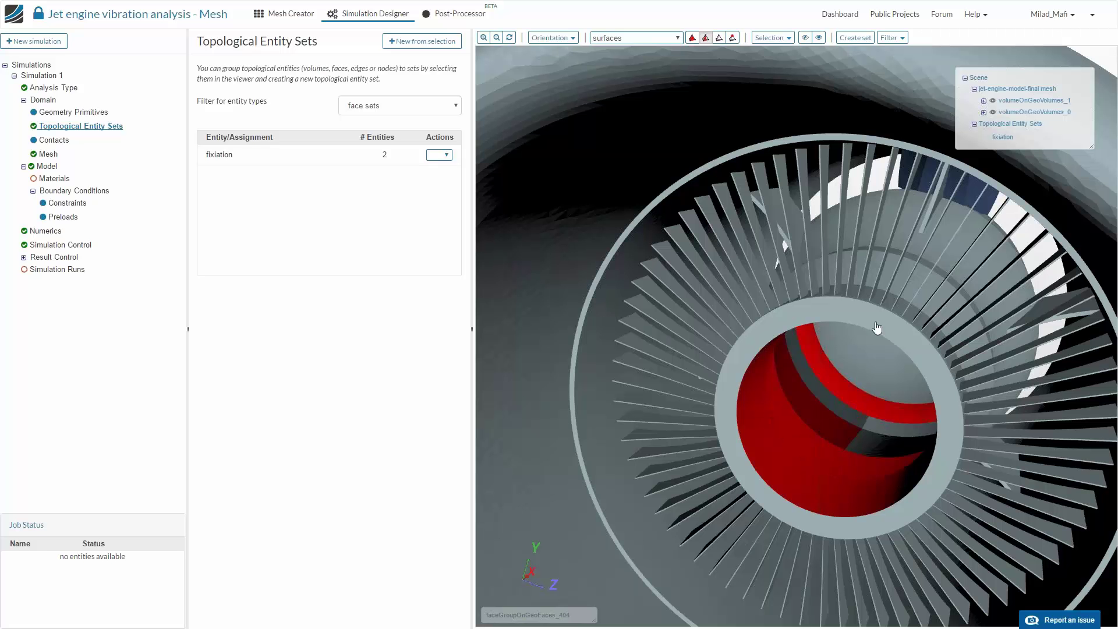
click(985, 102)
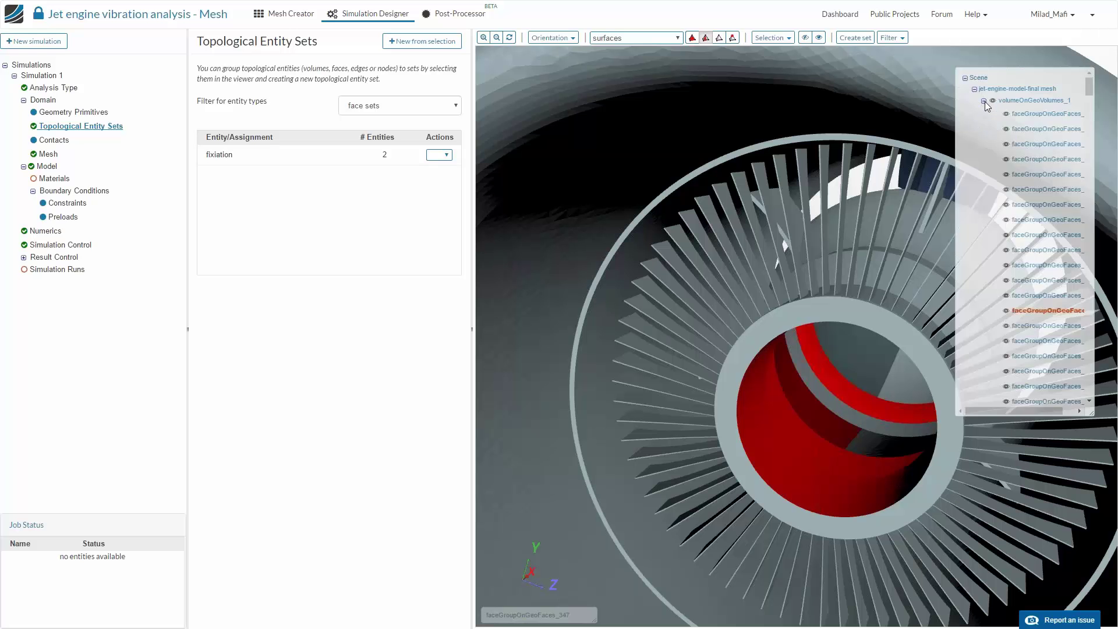
click(984, 101)
click(984, 112)
click(984, 111)
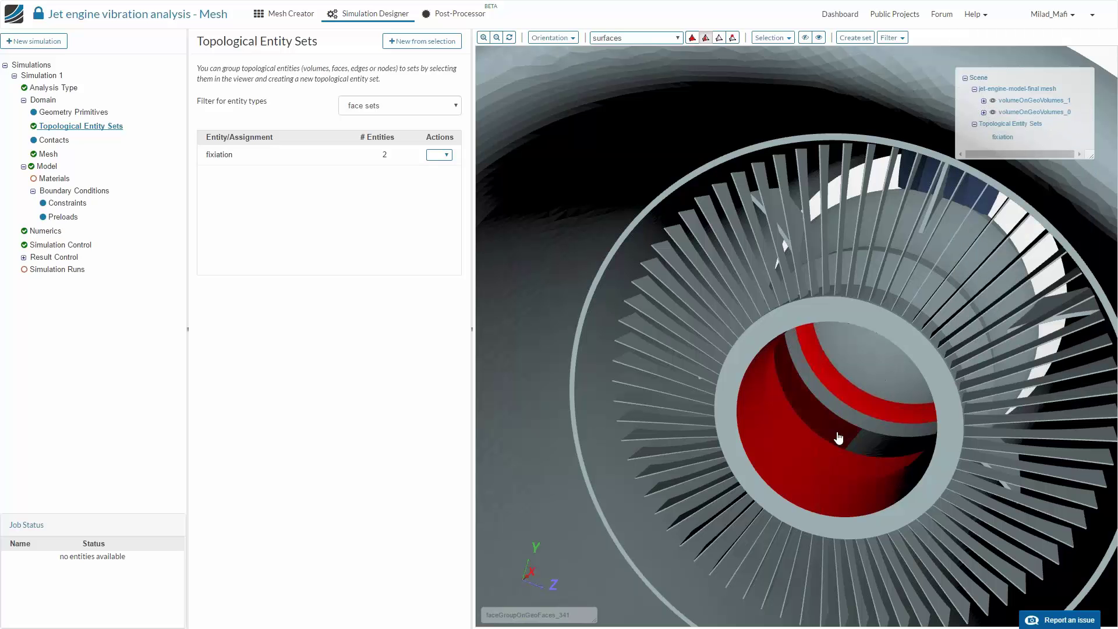
right_click(757, 63)
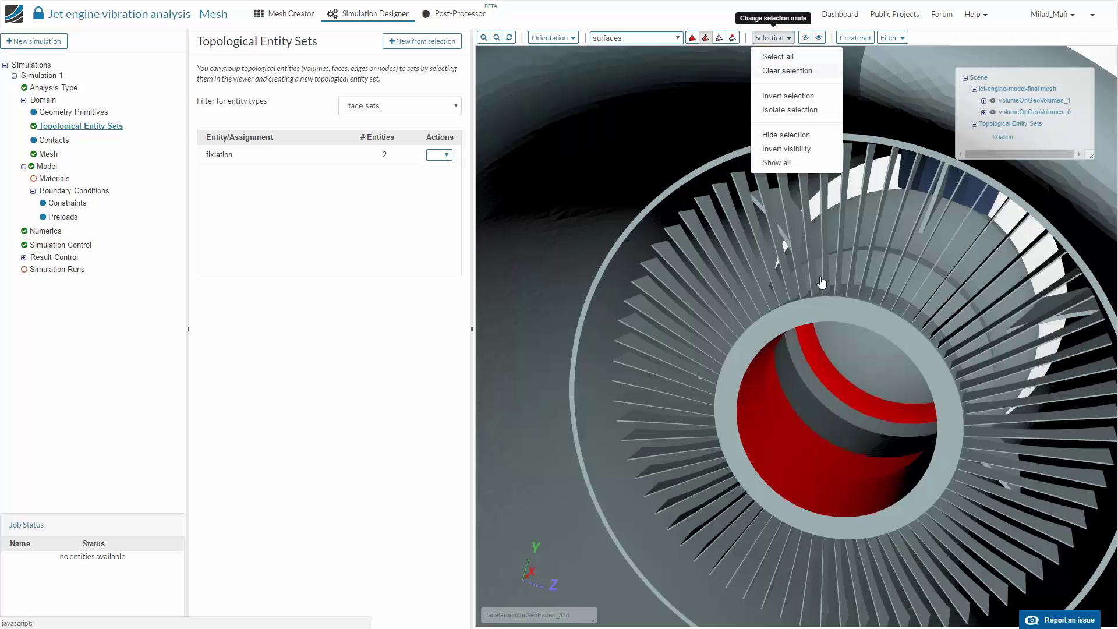
Look through the face groups of volumeOnGeoVolumes_0 and the other entries in the scene tree
scroll(839, 291, down, 5)
click(984, 112)
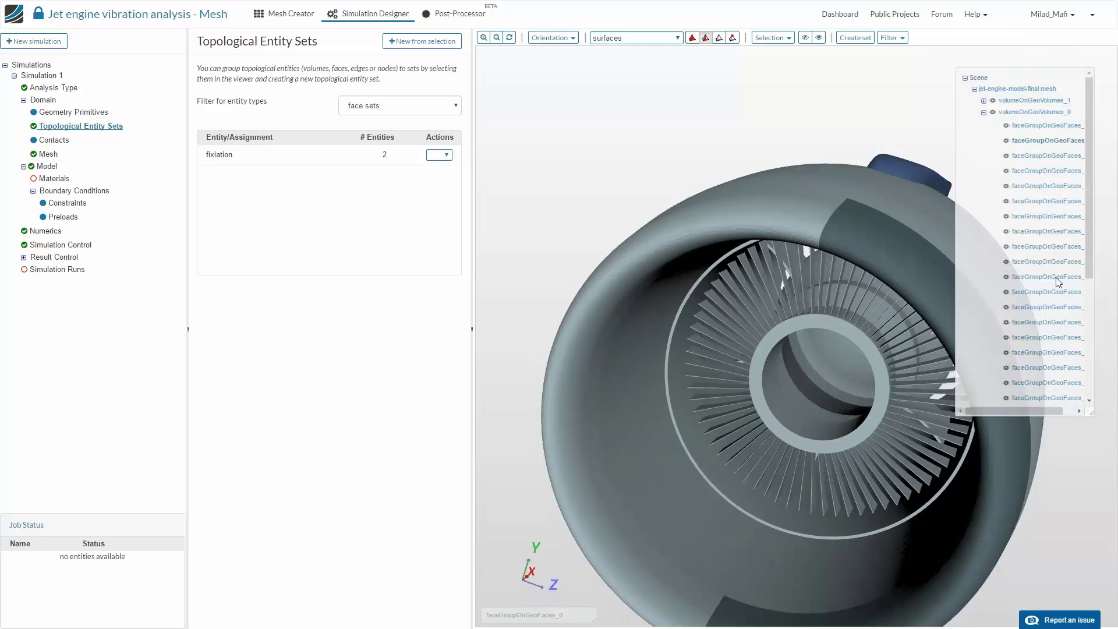
scroll(1061, 338, down, 3)
drag(1055, 410, 1066, 409)
scroll(1025, 291, up, 10)
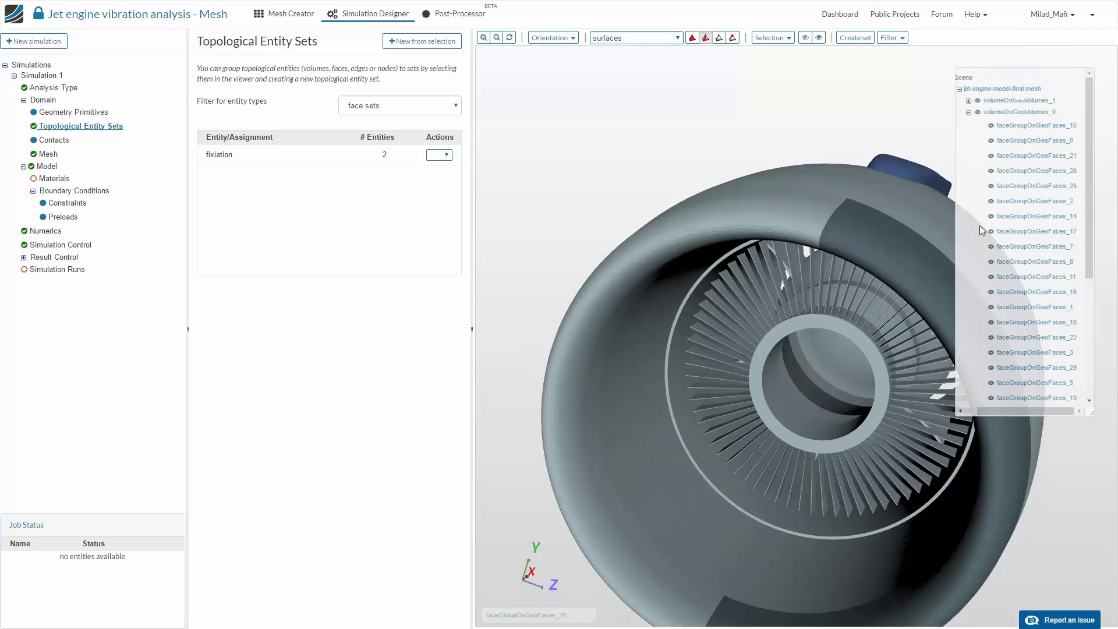
click(982, 111)
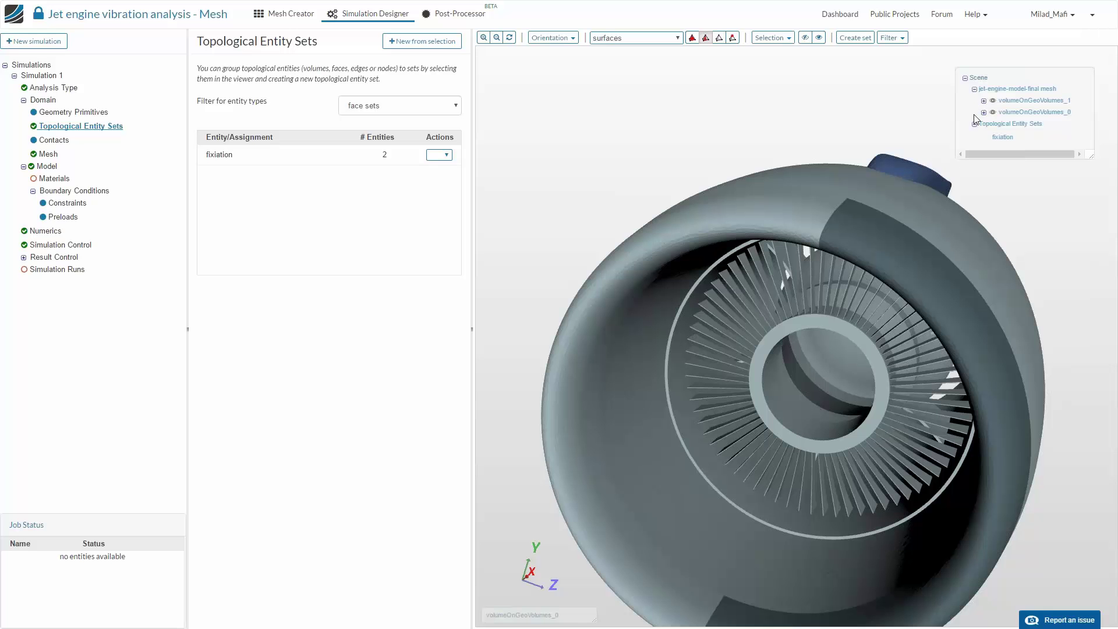
click(974, 123)
click(975, 89)
click(974, 89)
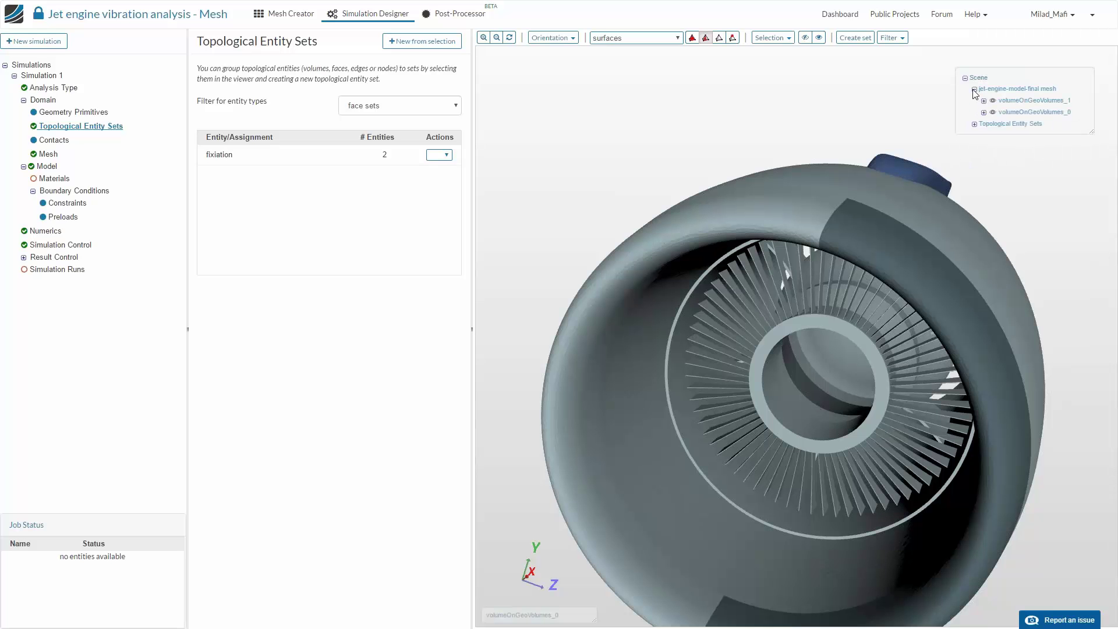
Hide the pylon volume volumeOnGeoVolumes_0 and list the face groups of the engine volume volumeOnGeoVolumes_1
click(993, 101)
click(993, 101)
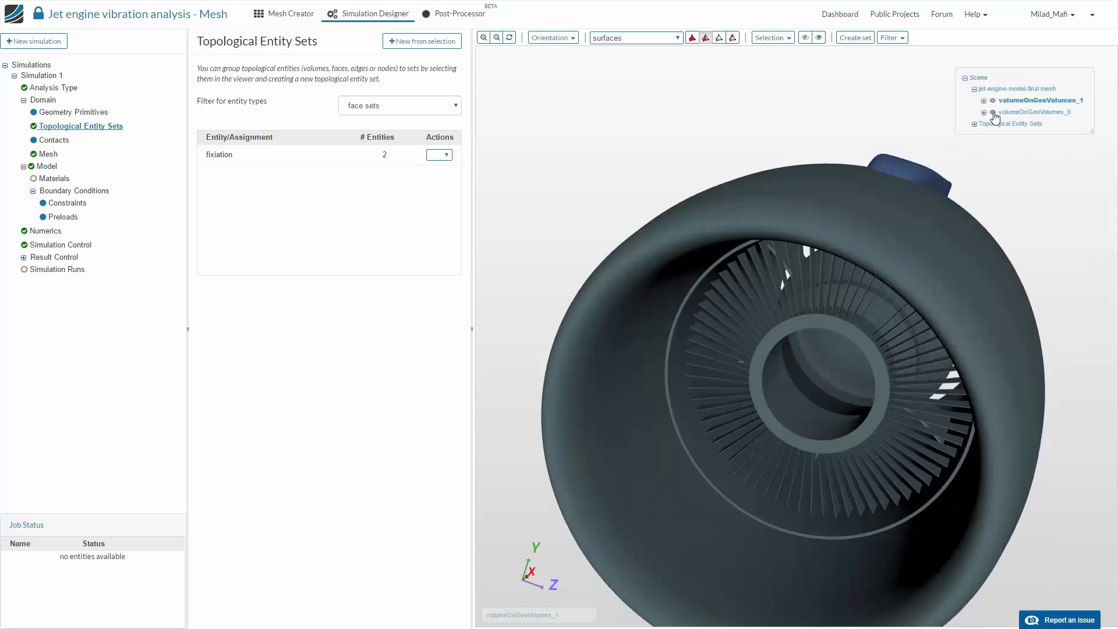
click(984, 101)
scroll(1037, 172, down, 4)
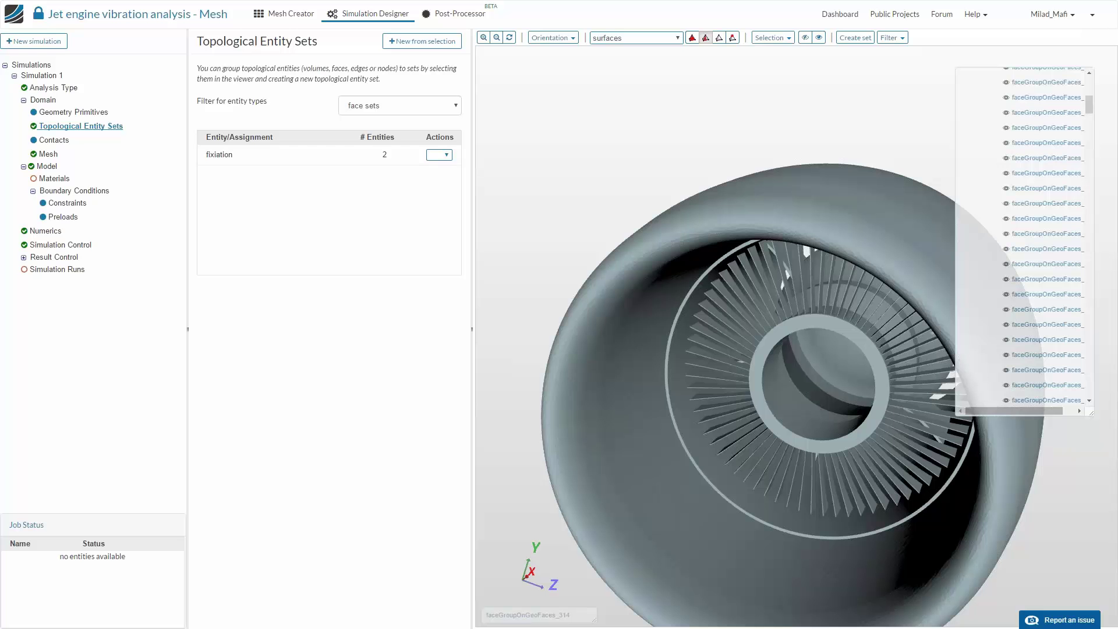
scroll(1031, 401, down, 1)
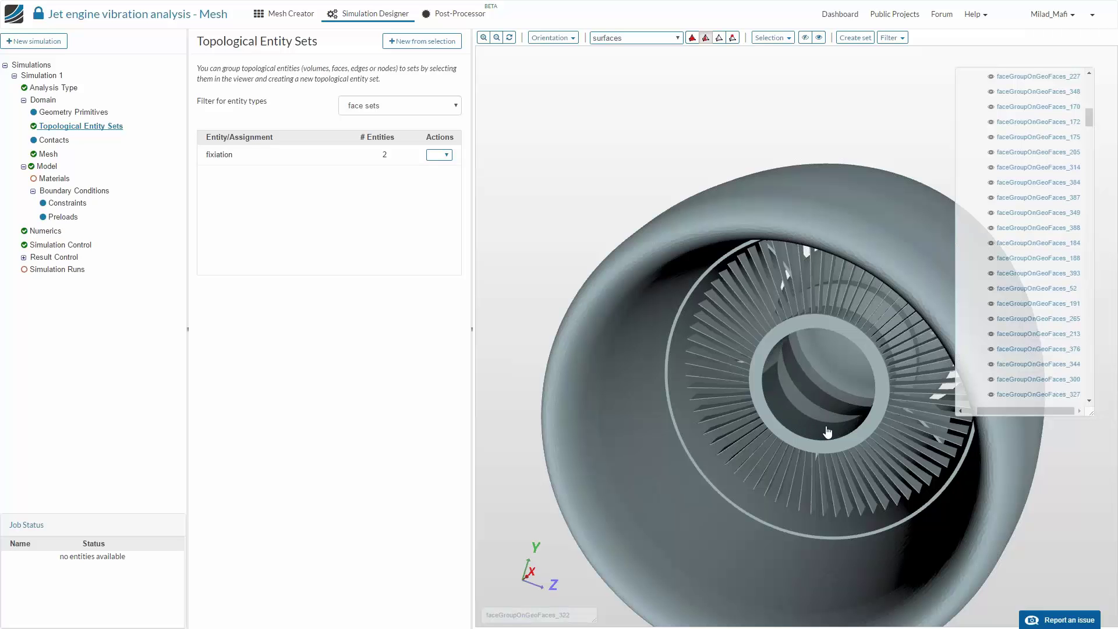
Select the four inner ring faces of the engine's central hub and create a topological entity set named engine_vibrations from them
click(771, 359)
click(784, 405)
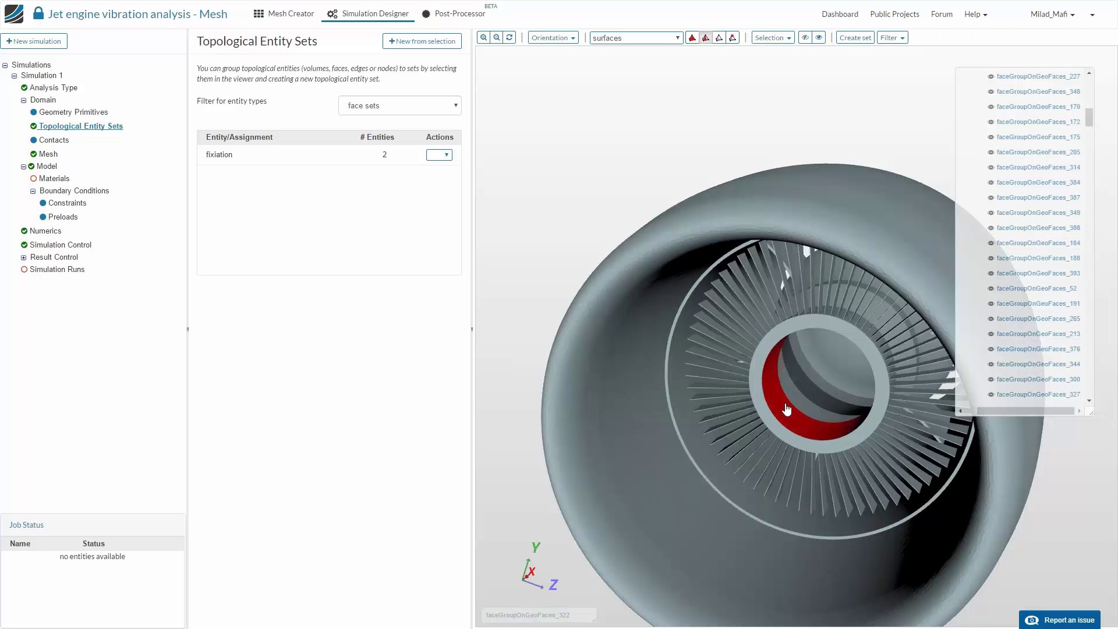
drag(817, 392, 904, 342)
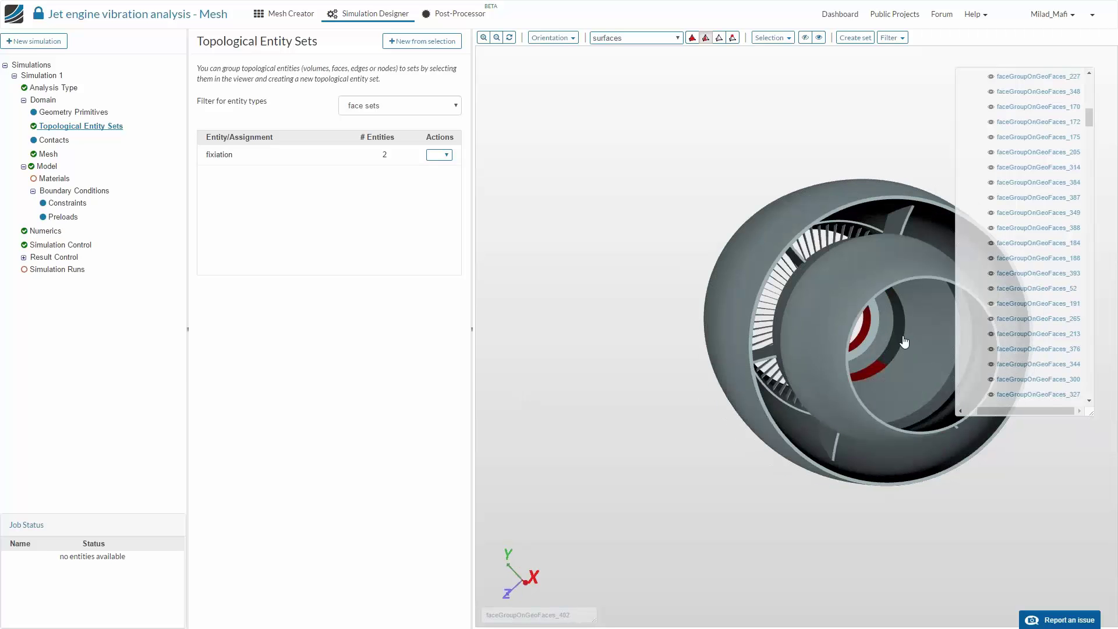
click(855, 38)
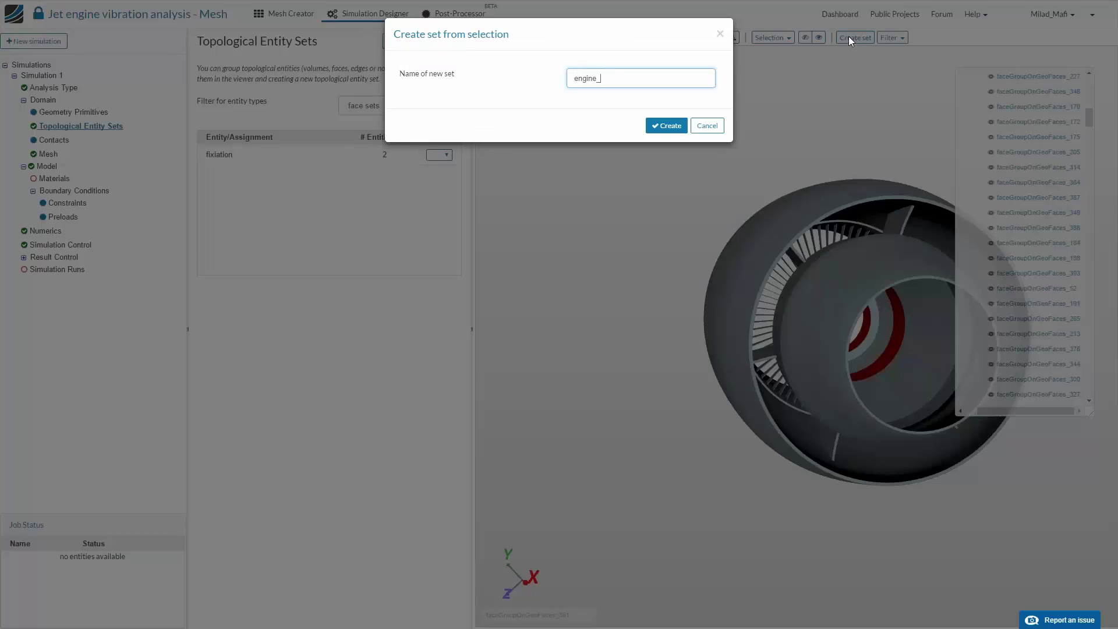
text(engine_vibrations)
key(Return)
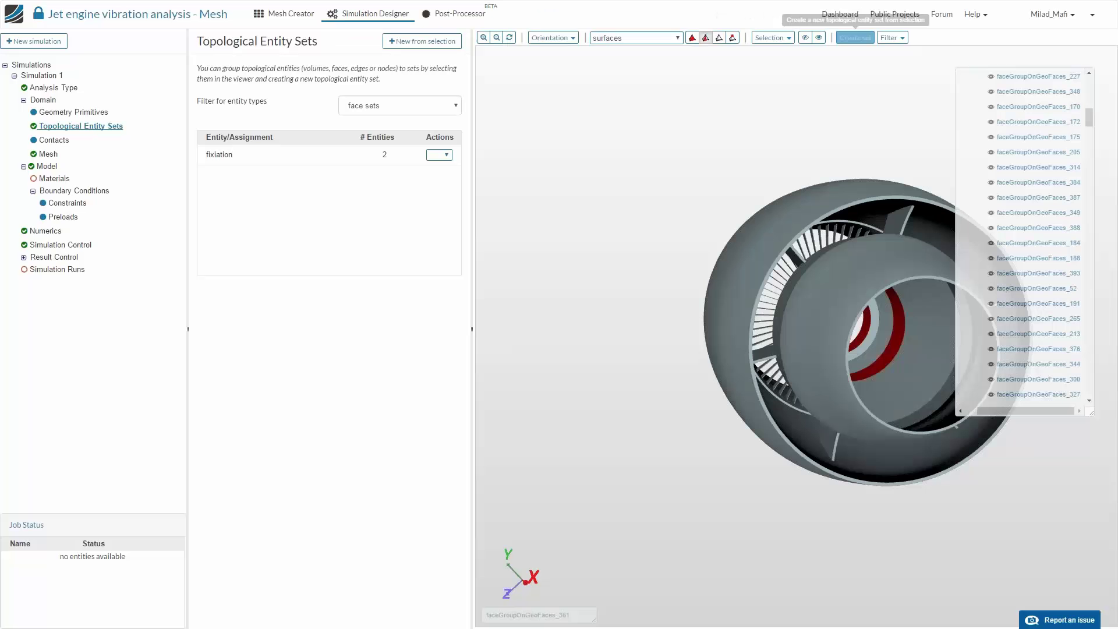
Show the pylon volume volumeOnGeoVolumes_0 again and examine from several sides where it meets the engine casing
drag(651, 197, 698, 150)
click(992, 113)
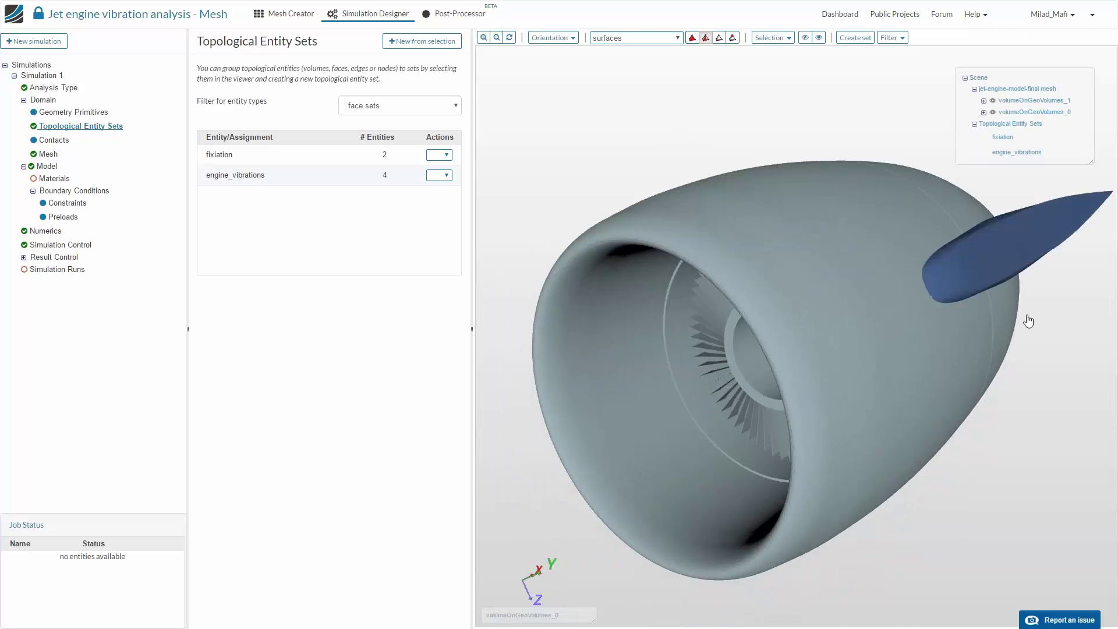
drag(1027, 320, 959, 255)
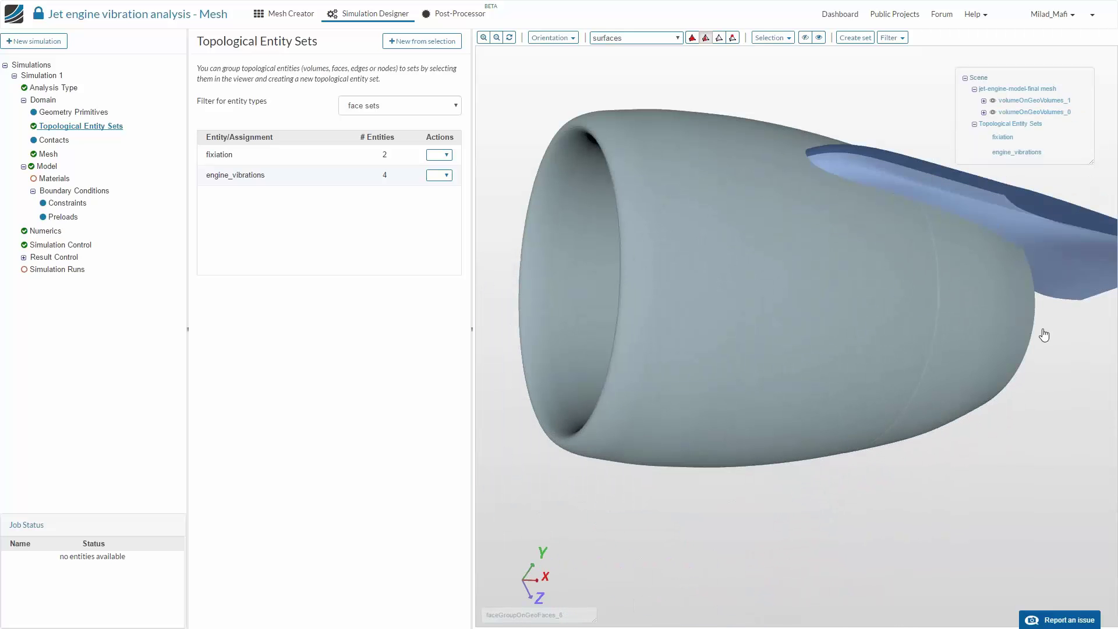
drag(997, 220, 999, 295)
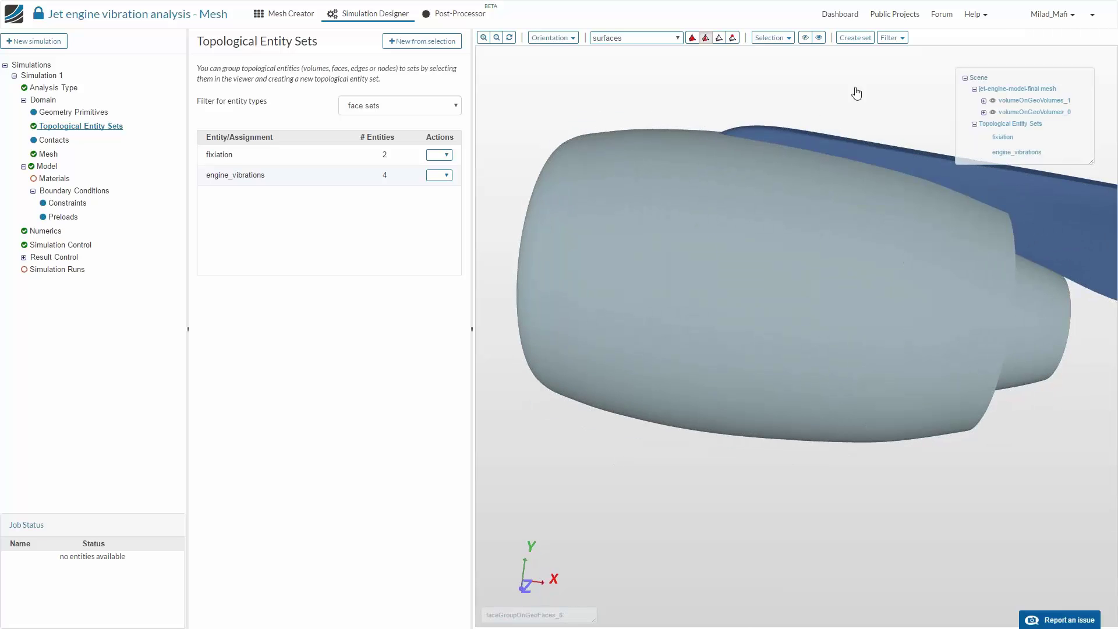
drag(856, 92, 746, 140)
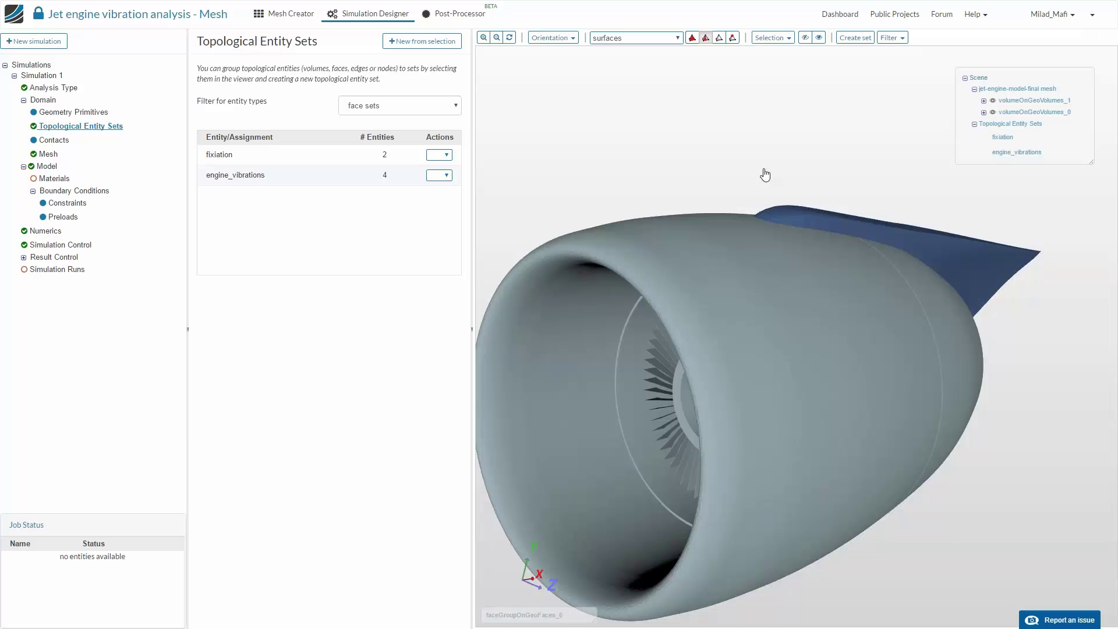
drag(757, 180, 794, 218)
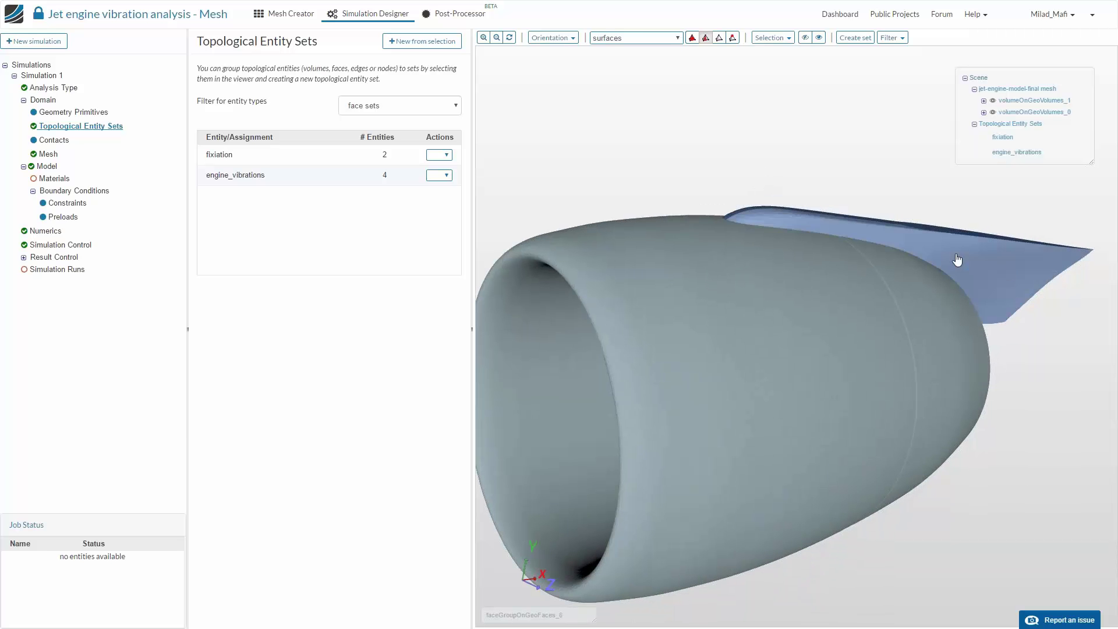
drag(1001, 220, 960, 204)
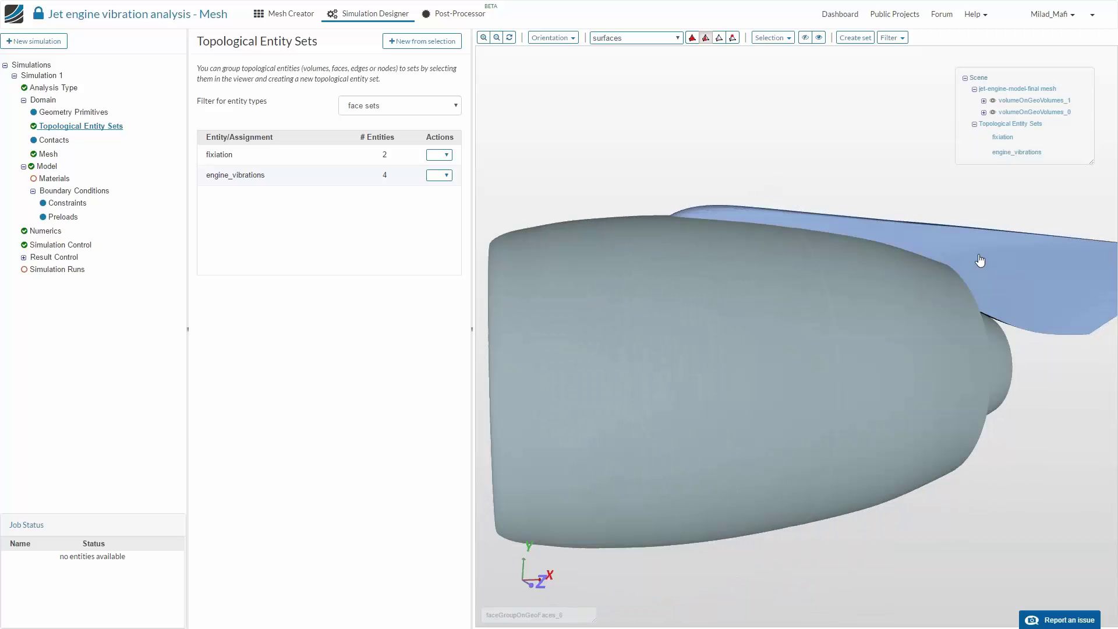
drag(863, 236, 875, 245)
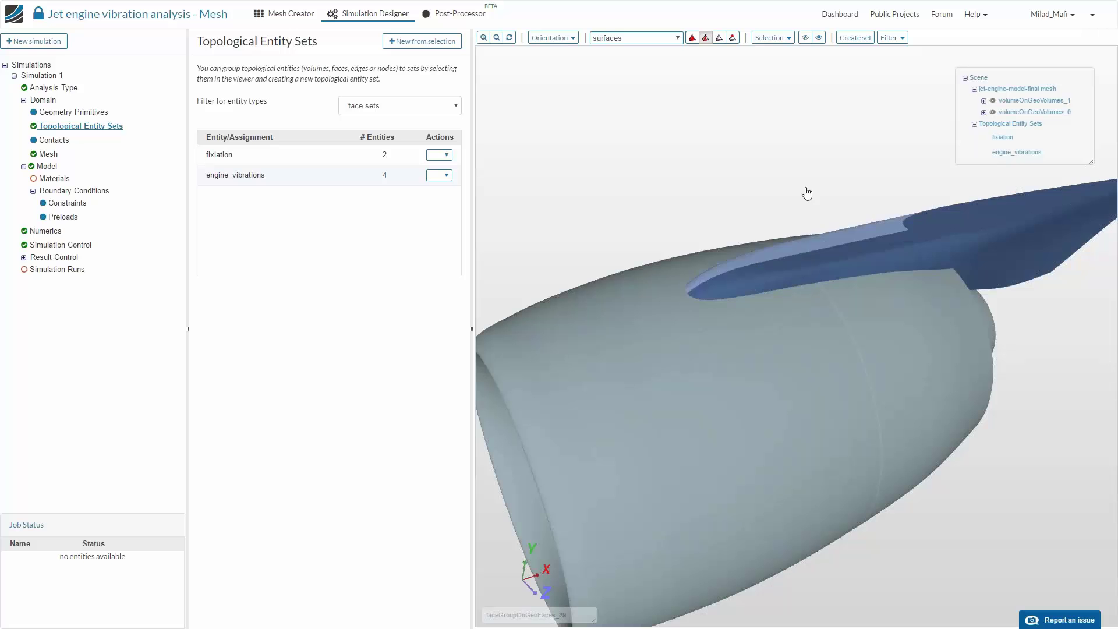
drag(805, 188, 841, 195)
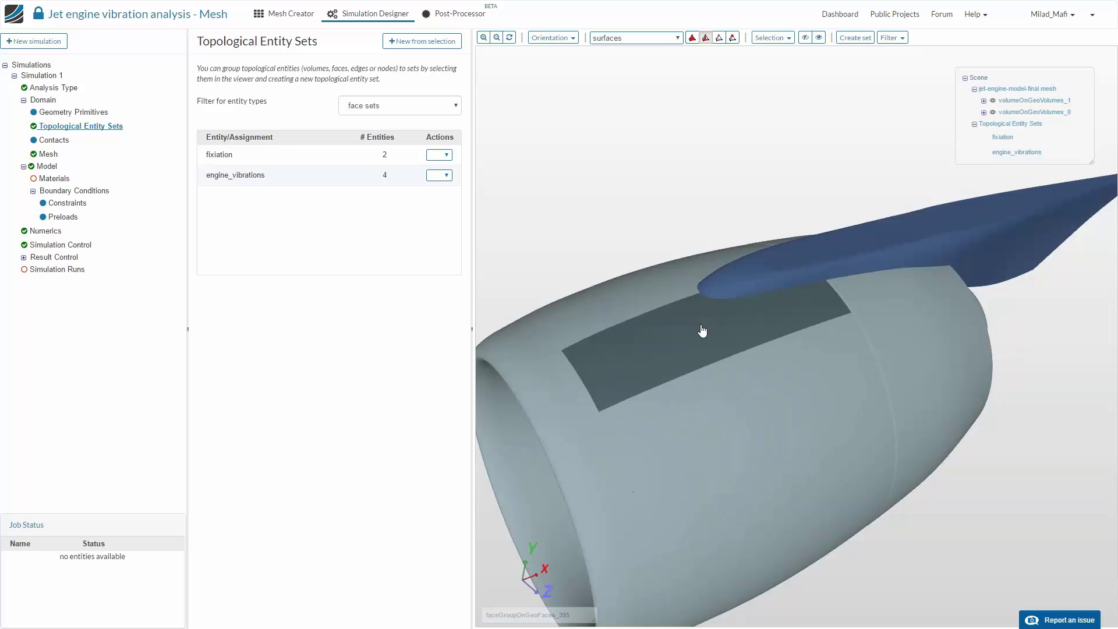
Hide the engine volume volumeOnGeoVolumes_1 and select the pylon's underside and mount faces that touch the engine
click(993, 112)
click(993, 112)
click(993, 100)
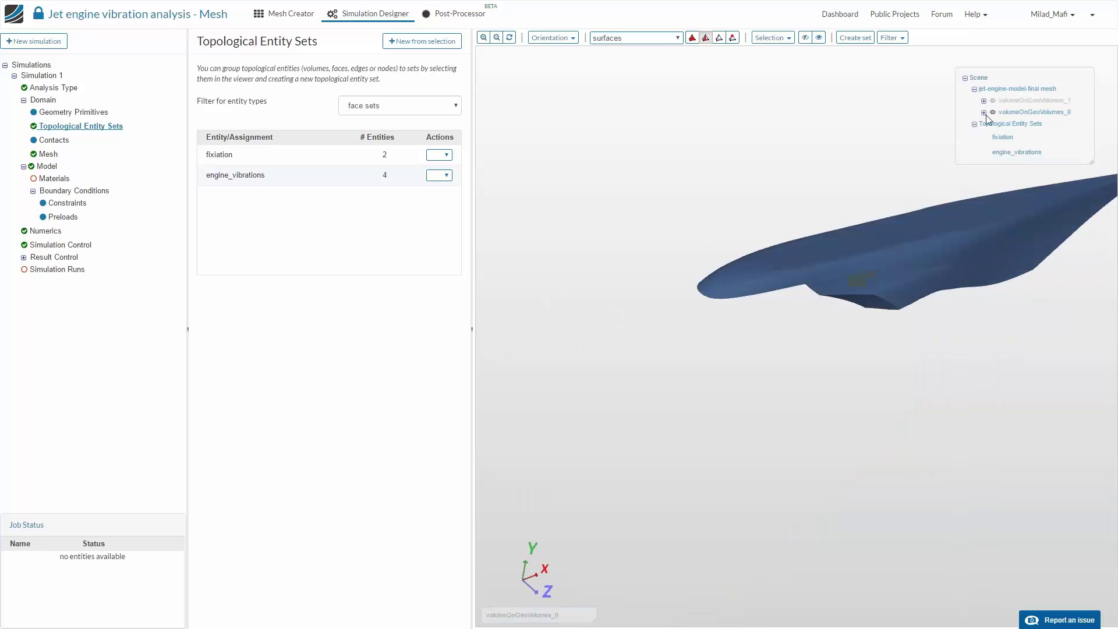
drag(815, 314, 815, 191)
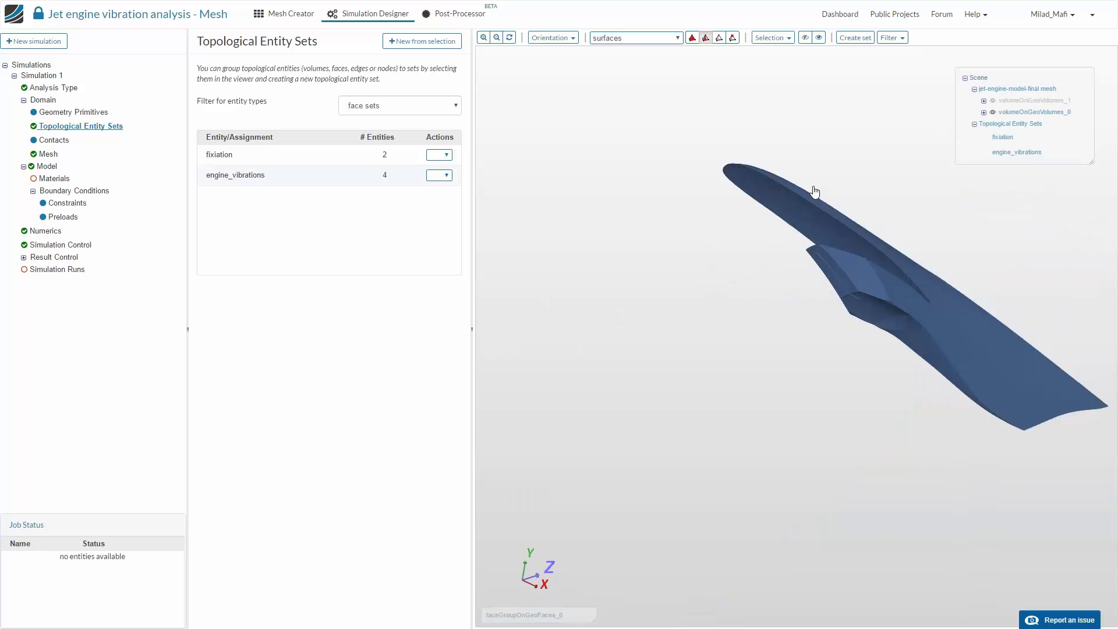
click(799, 208)
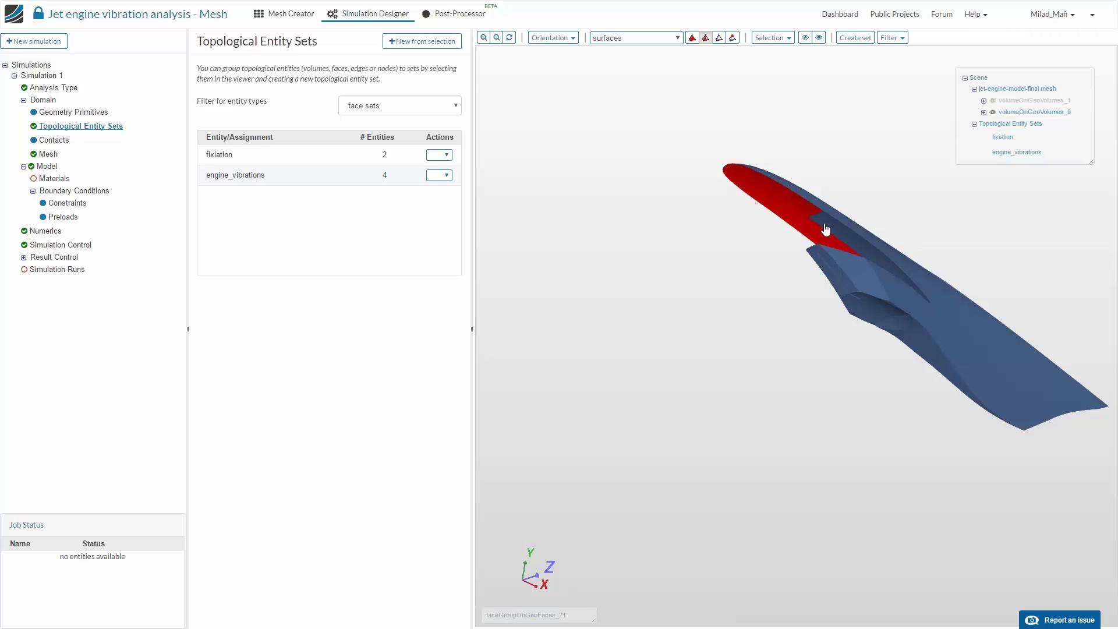
drag(814, 289, 932, 243)
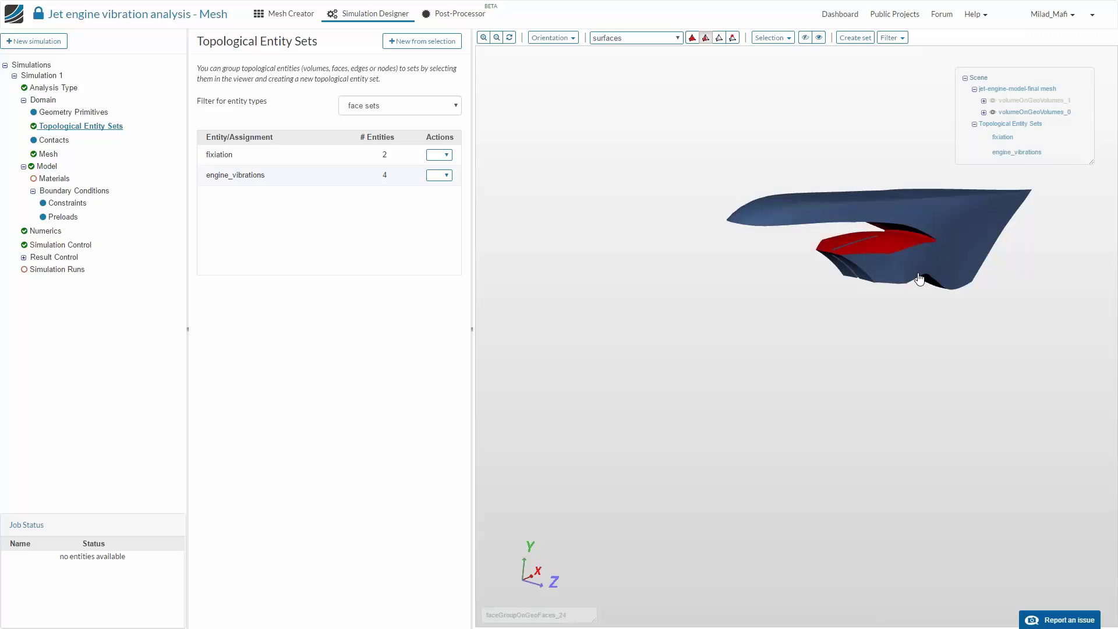
drag(919, 281, 885, 263)
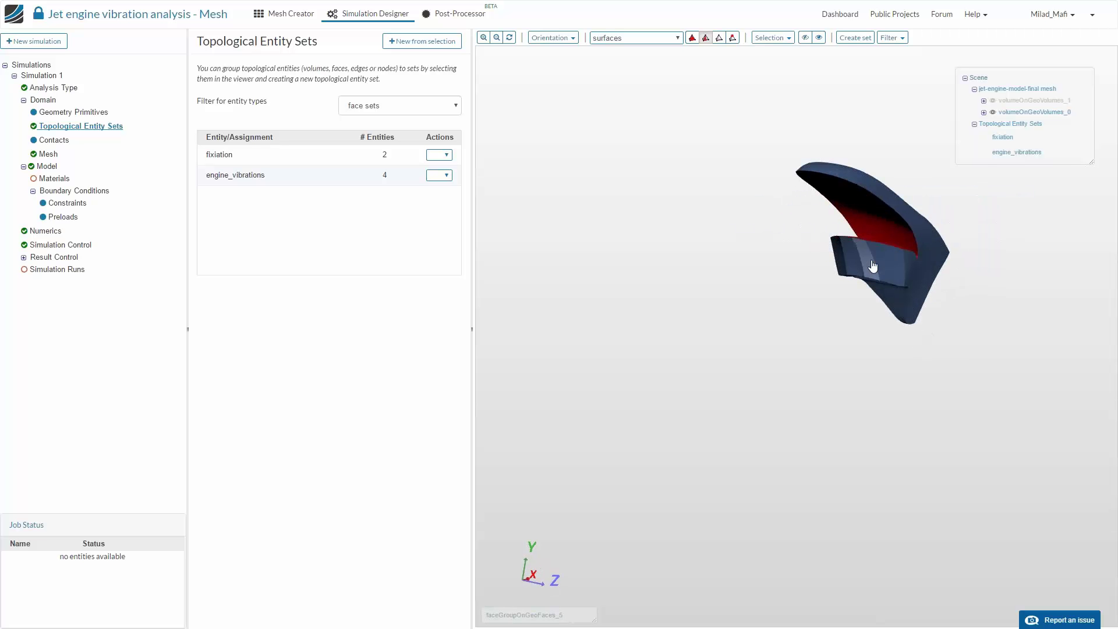
drag(841, 317, 866, 322)
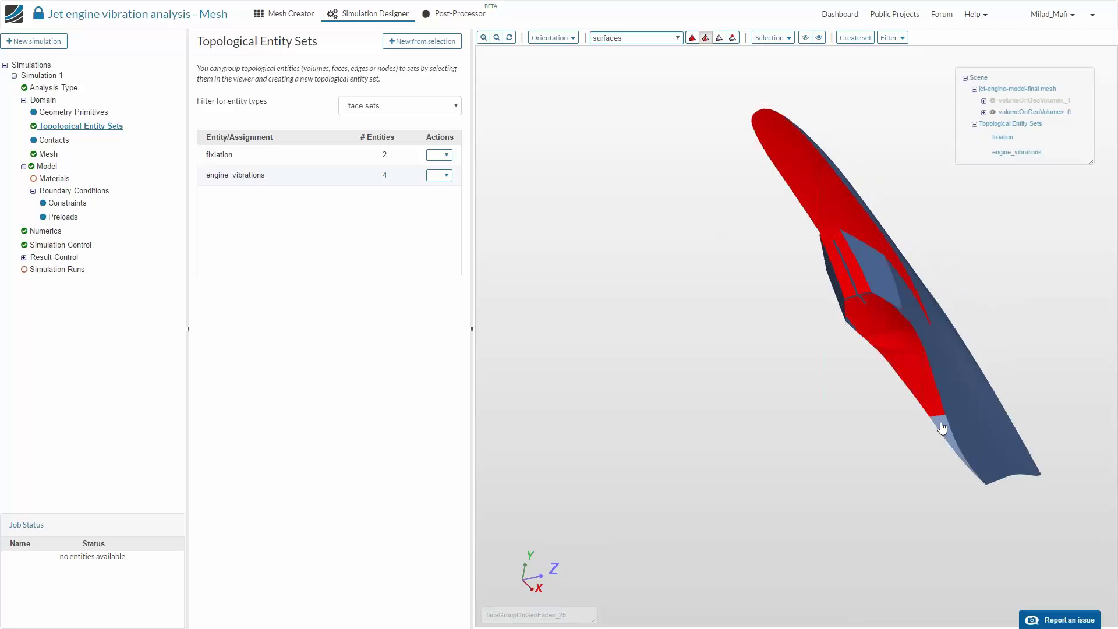
Add the remaining small side faces around the pylon's mount to the face selection
drag(826, 364, 827, 297)
drag(803, 335, 809, 320)
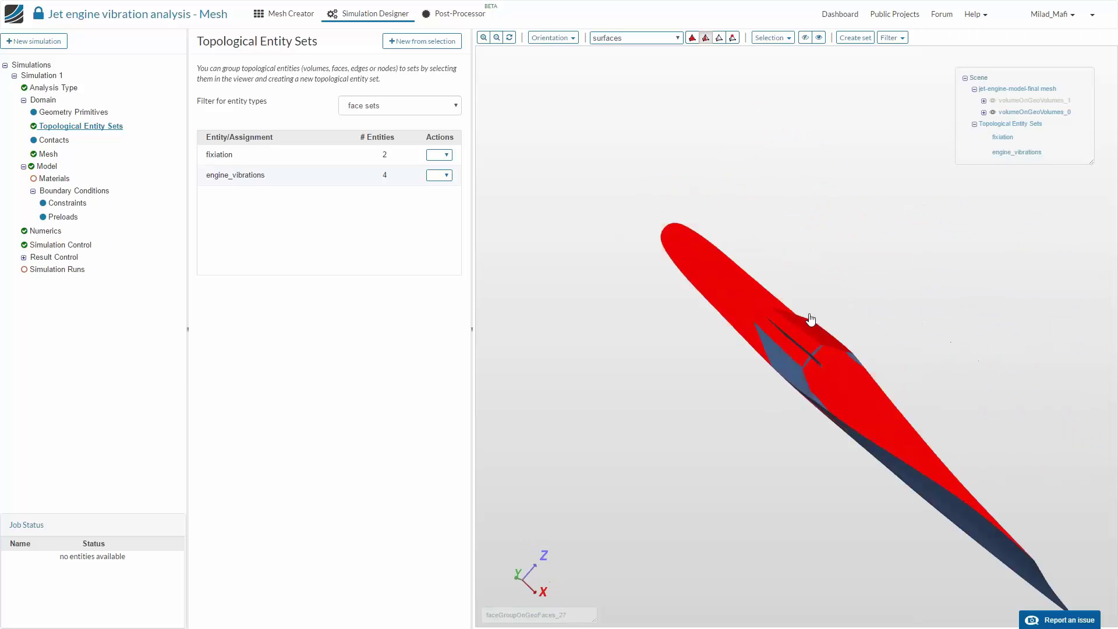
click(801, 385)
drag(820, 487, 820, 526)
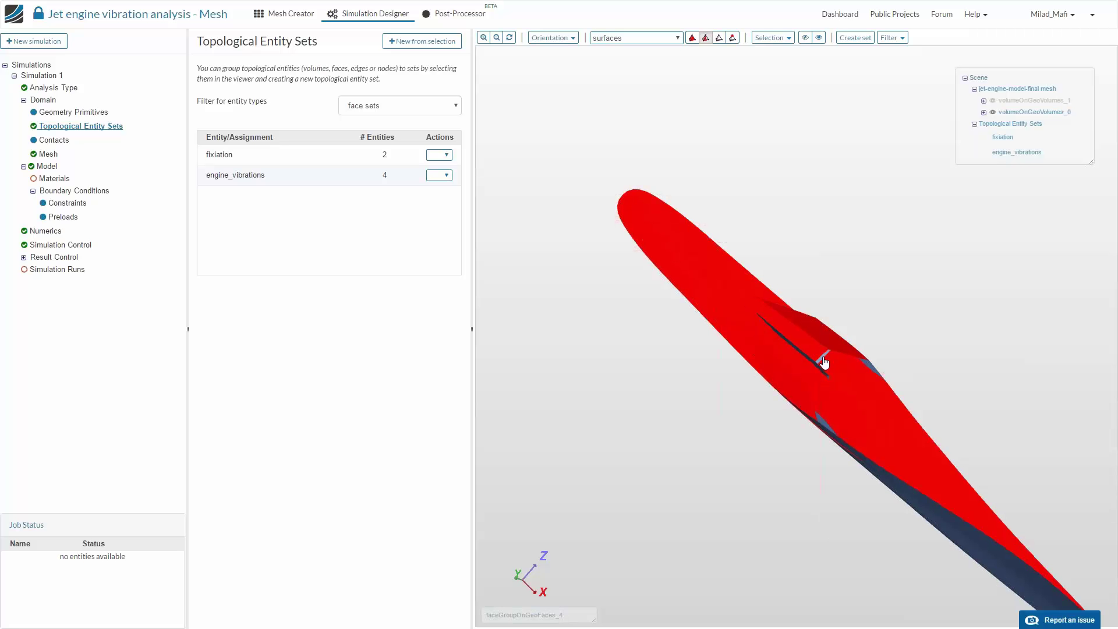
click(820, 423)
drag(866, 382, 874, 369)
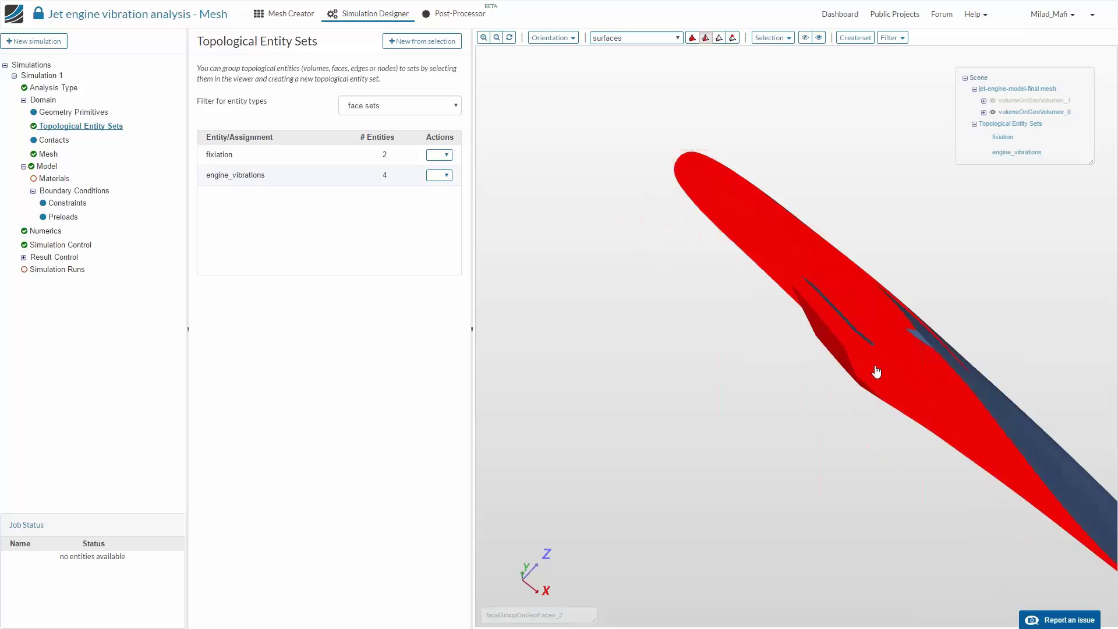
Check the pylon contact faces from several sides and create a topological entity set named slave from them
drag(856, 228, 941, 282)
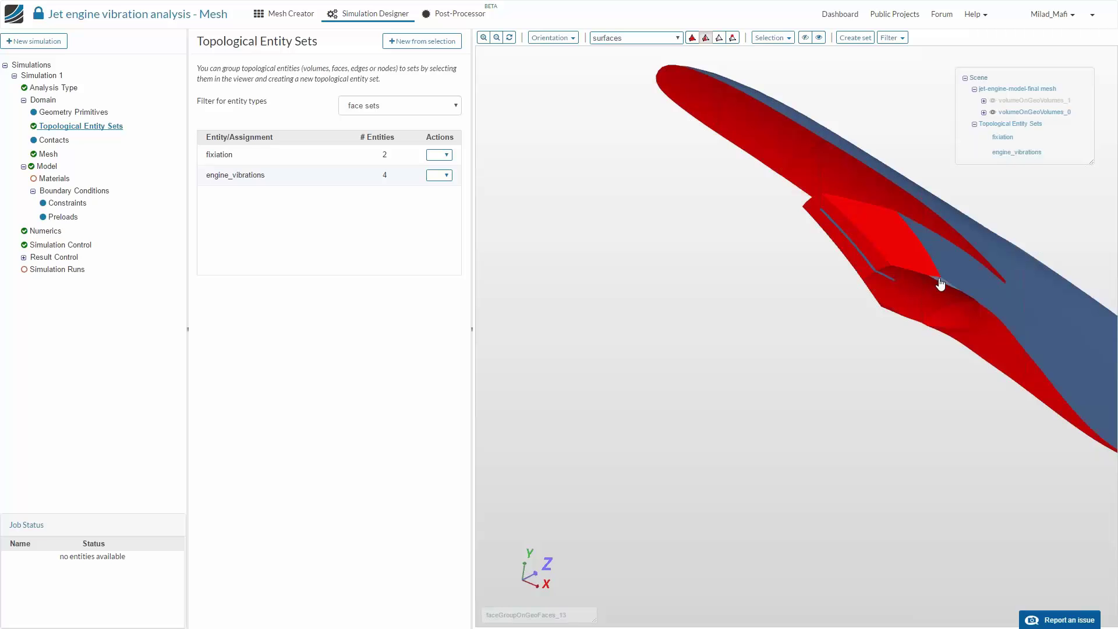
drag(901, 370, 833, 434)
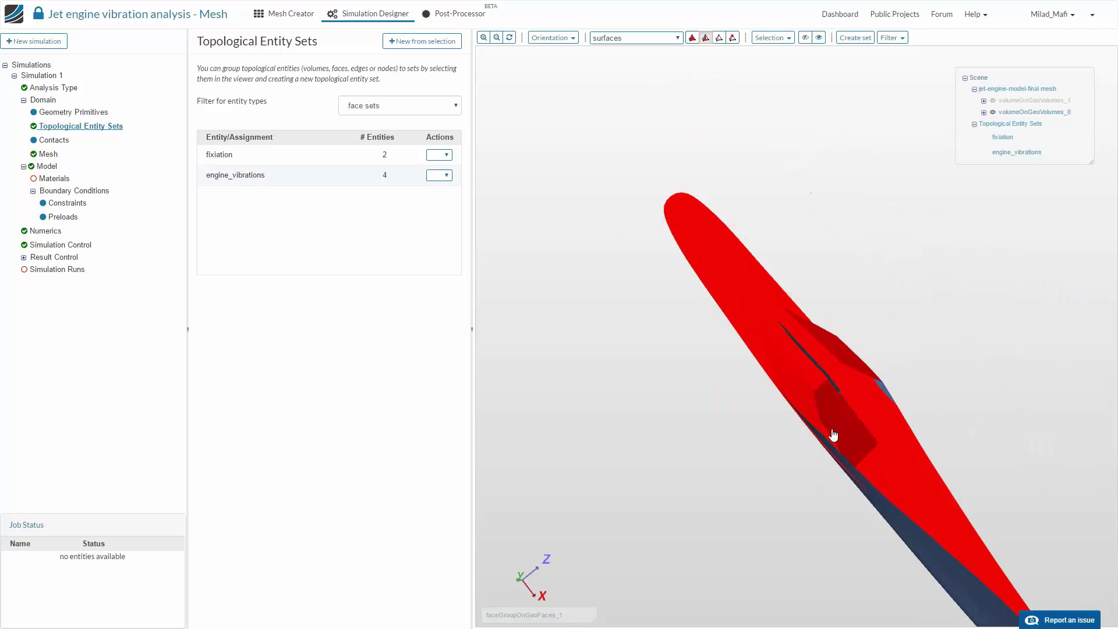
mouse_move(823, 370)
mouse_down()
mouse_move(821, 440)
mouse_move(837, 367)
mouse_up()
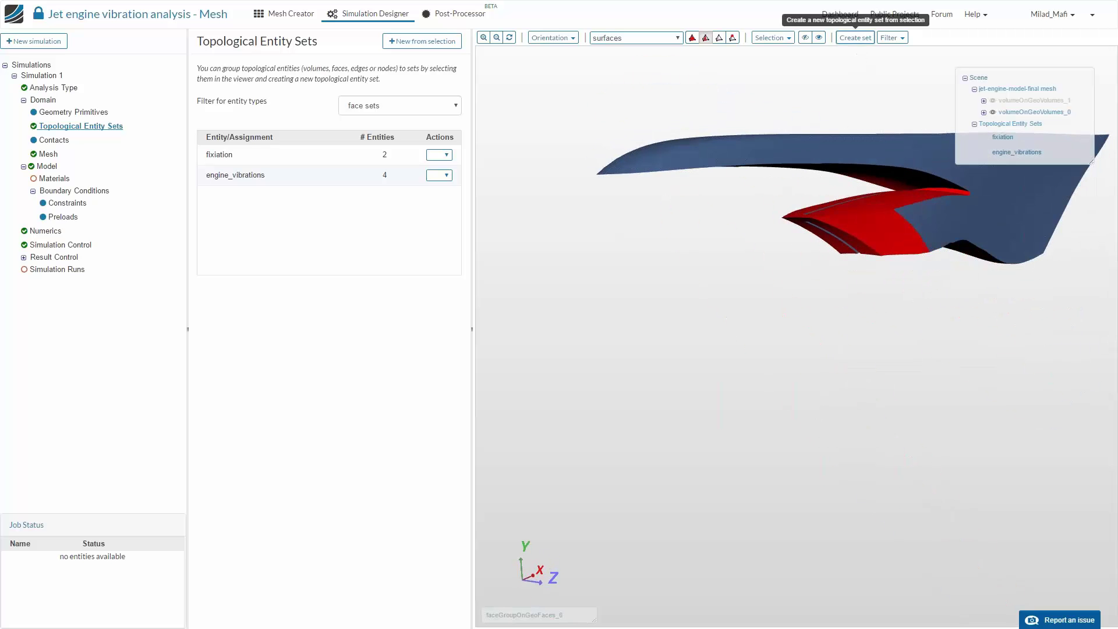
click(854, 38)
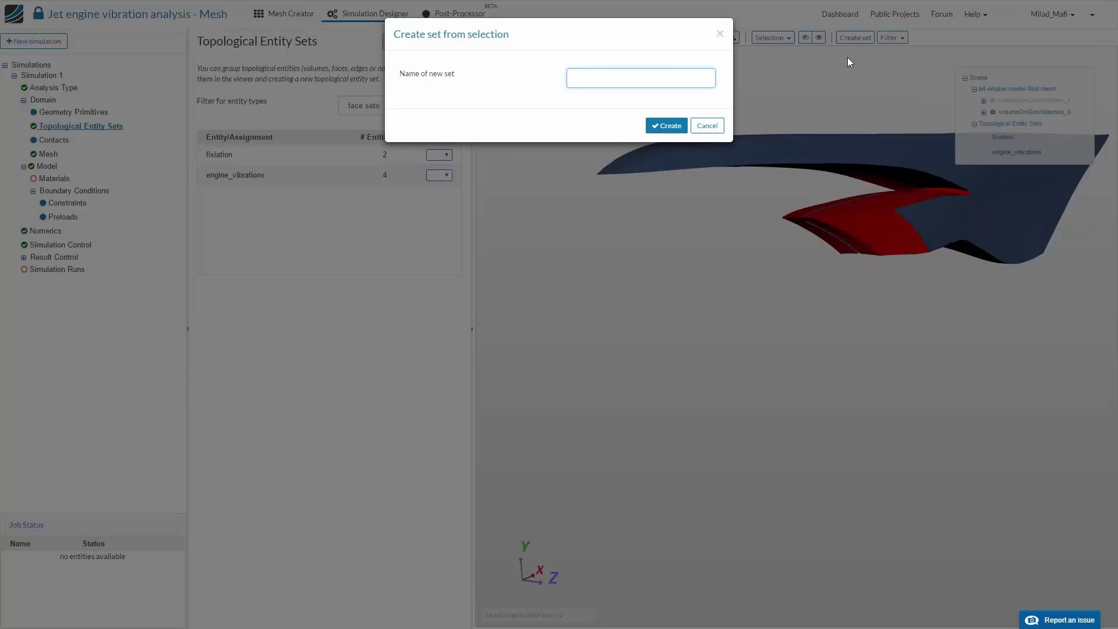
text(e)
key(Return)
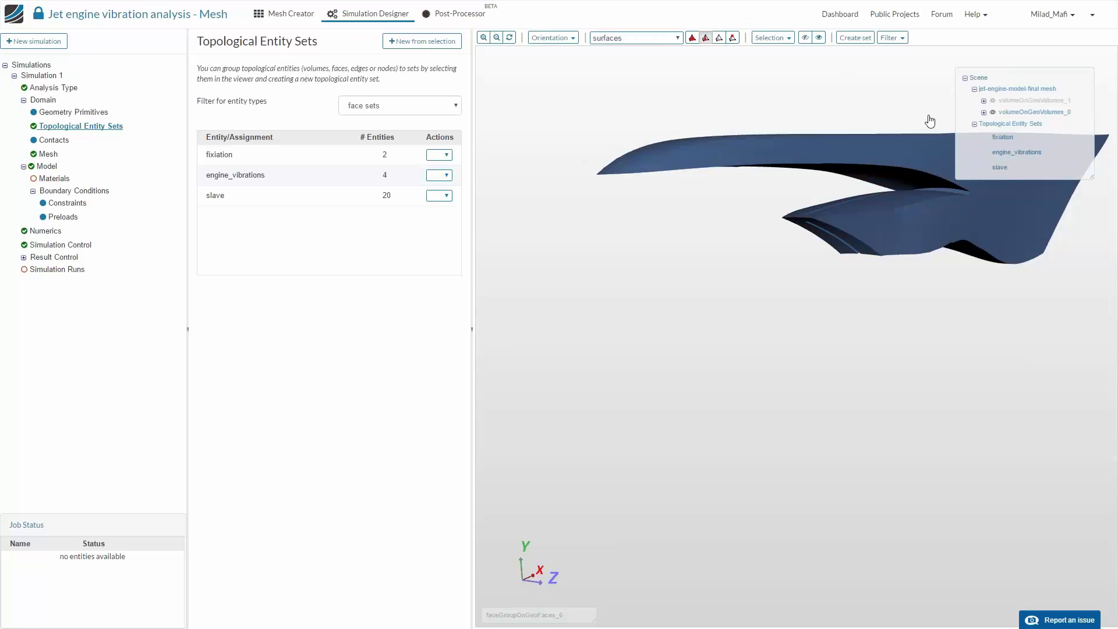
Hide the pylon volume volumeOnGeoVolumes_0 and show the engine volume volumeOnGeoVolumes_1 in full view
click(993, 112)
click(993, 100)
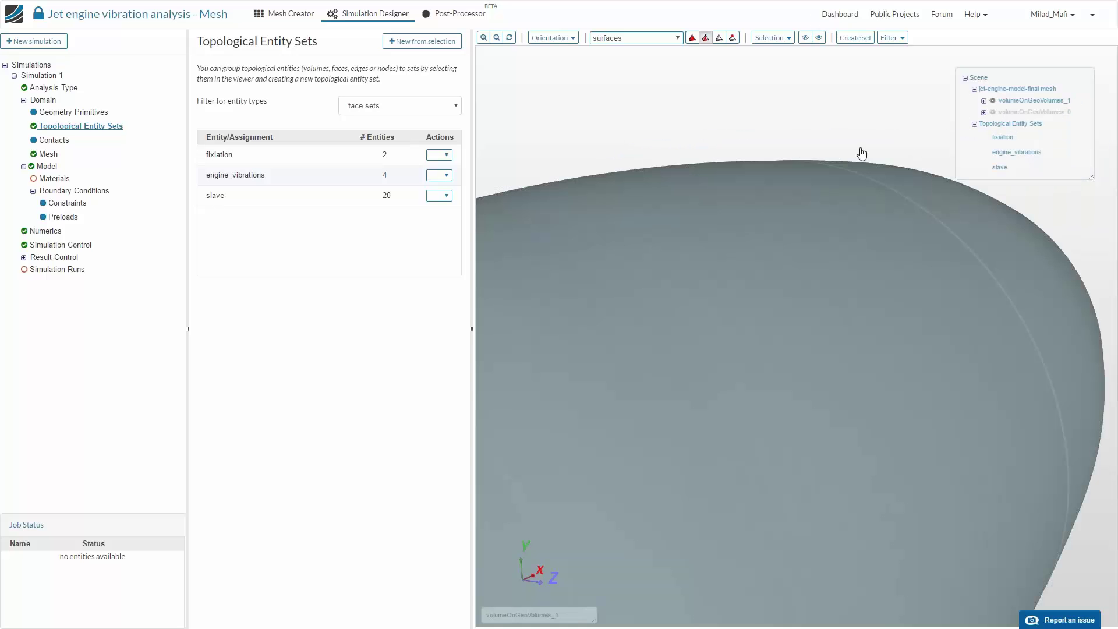
drag(862, 154, 831, 166)
scroll(931, 369, down, 5)
drag(931, 369, 903, 387)
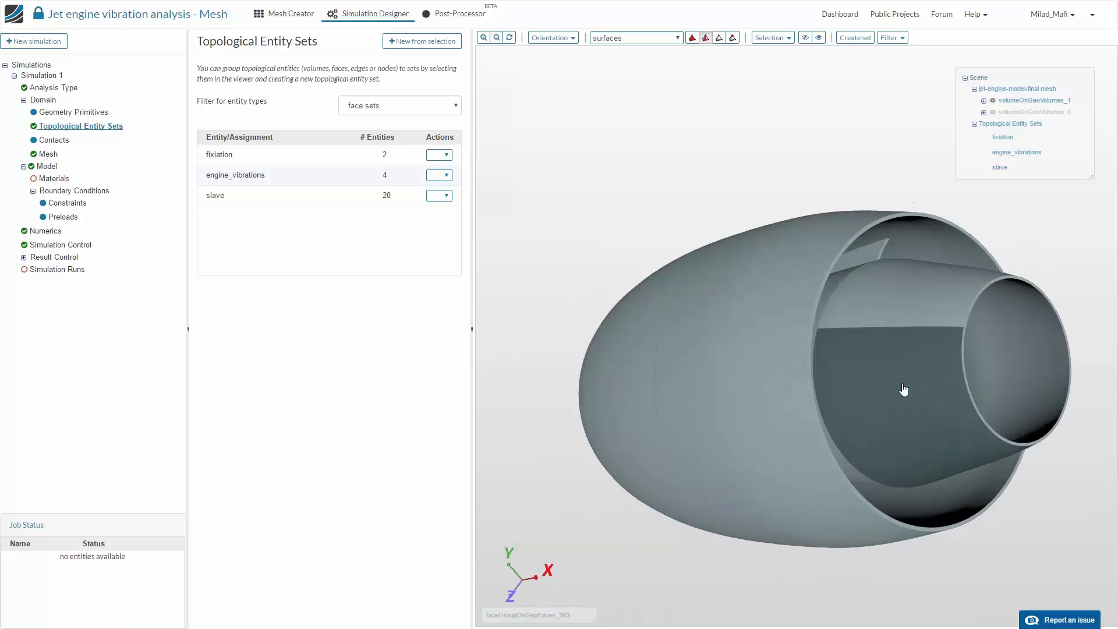
click(797, 264)
click(666, 289)
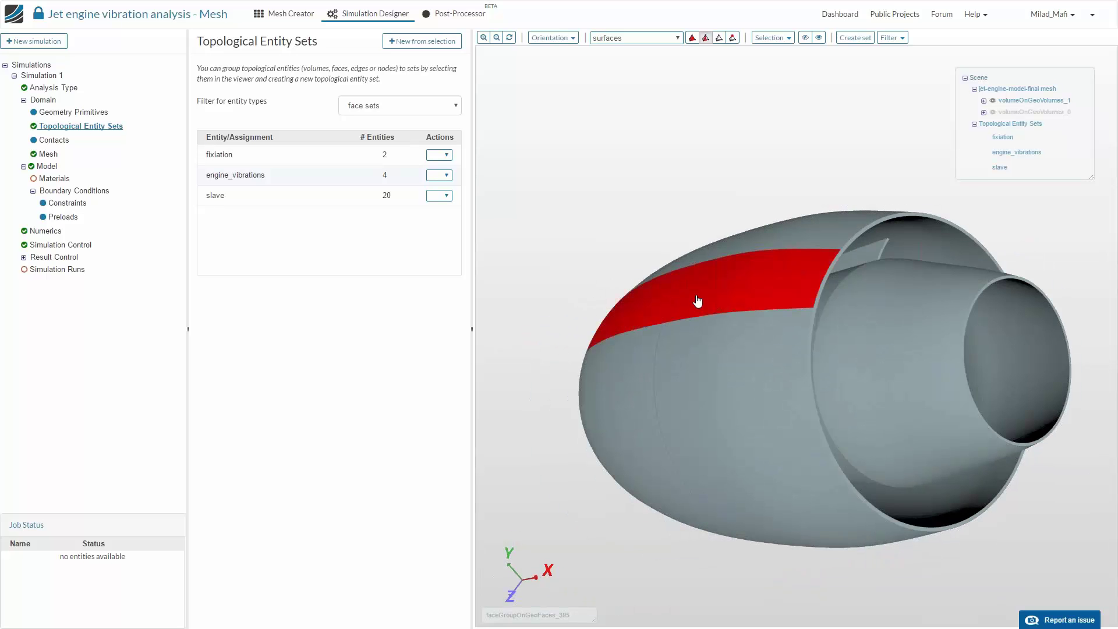
scroll(791, 258, up, 5)
drag(791, 258, 991, 129)
click(994, 112)
click(993, 113)
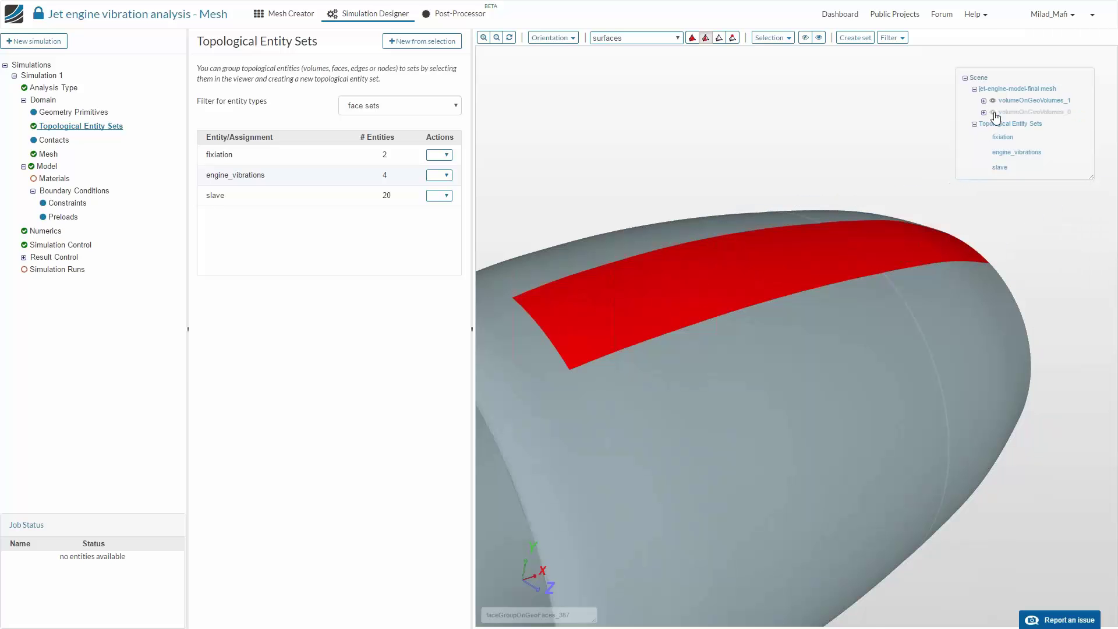
click(833, 248)
click(863, 237)
drag(850, 199, 946, 135)
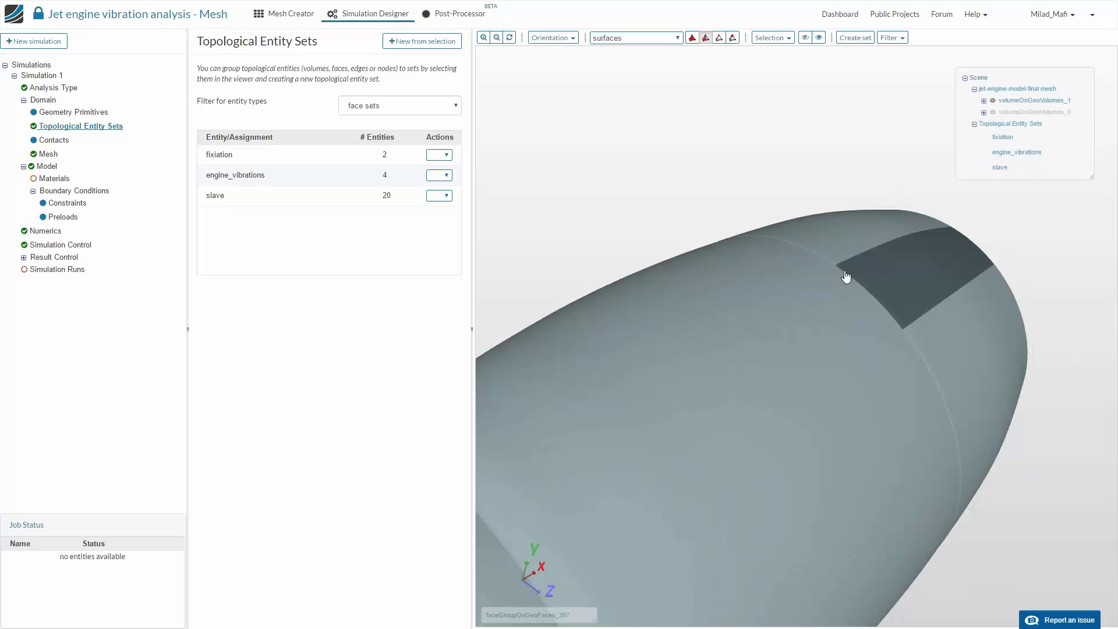
Select the two rear outer faces on the upper side of the engine casing
click(863, 271)
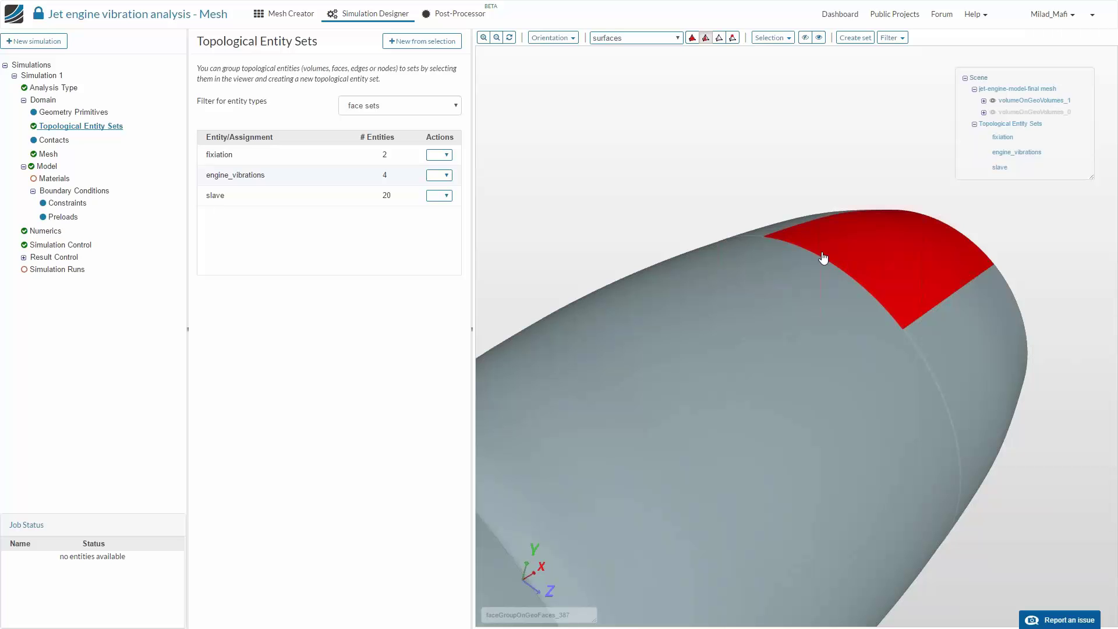
click(787, 273)
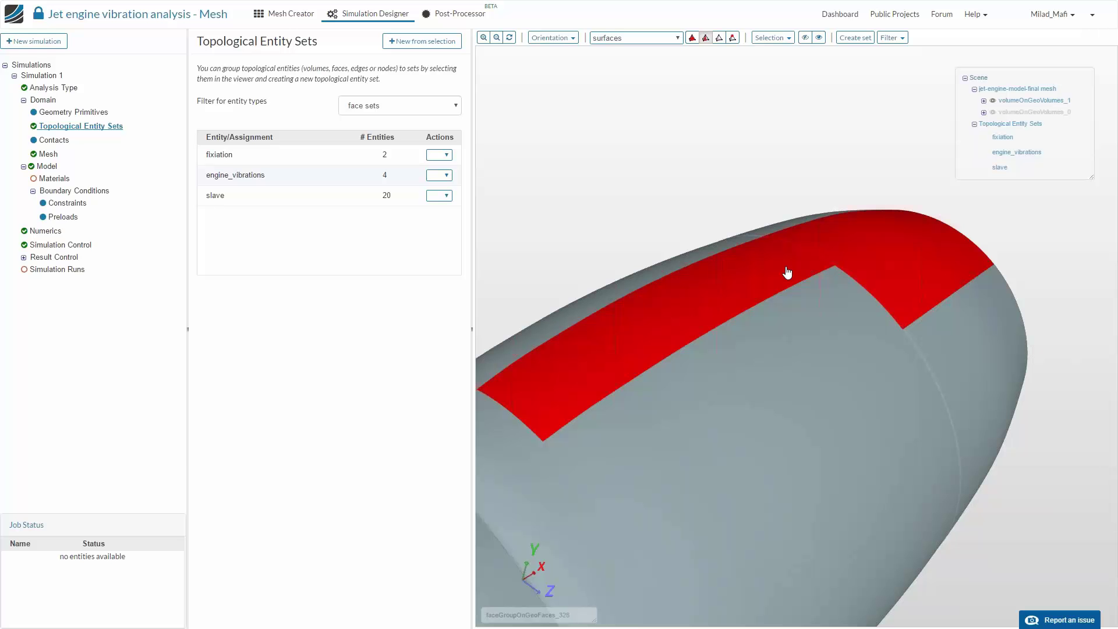
click(789, 281)
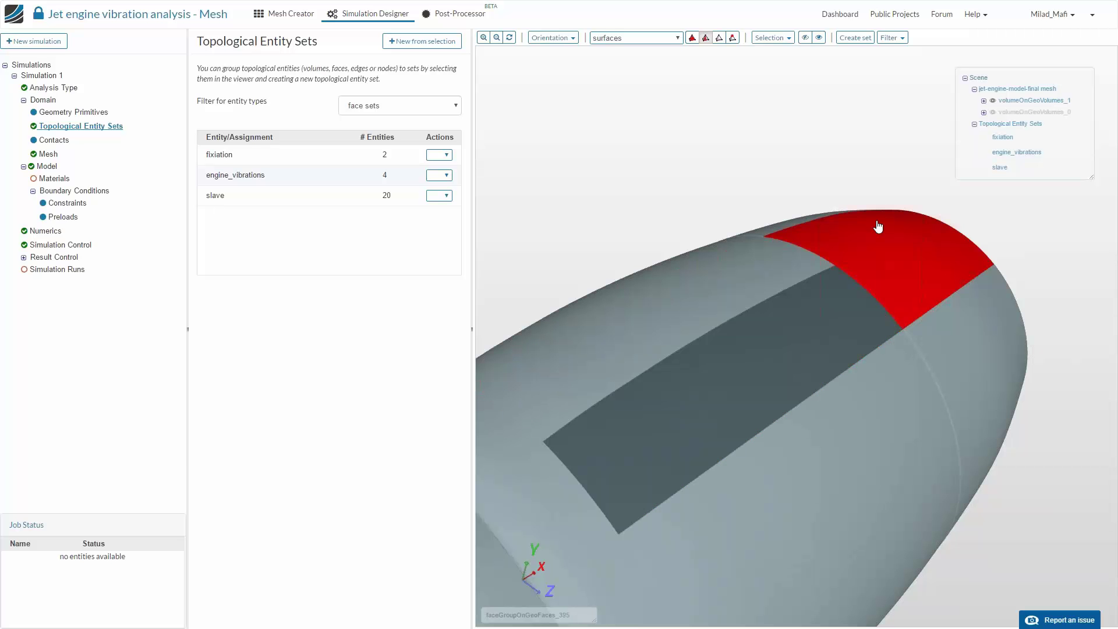
Show the pylon for reference, add the two long outer casing faces beneath it to the selection, and hide the pylon again
click(994, 113)
drag(839, 411, 834, 357)
click(762, 275)
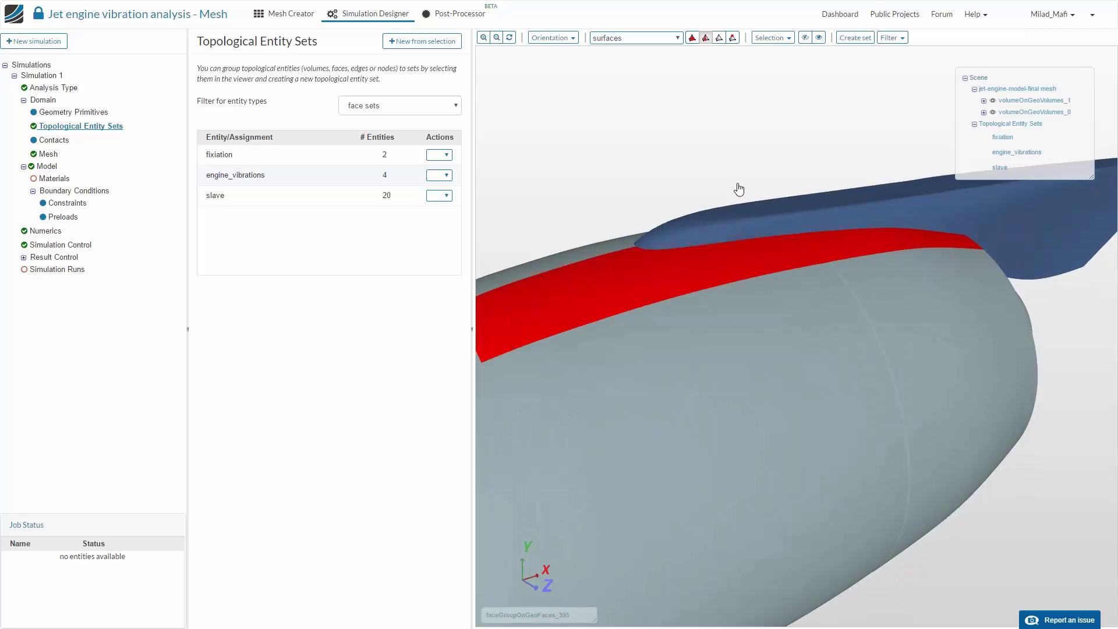
drag(781, 228, 790, 292)
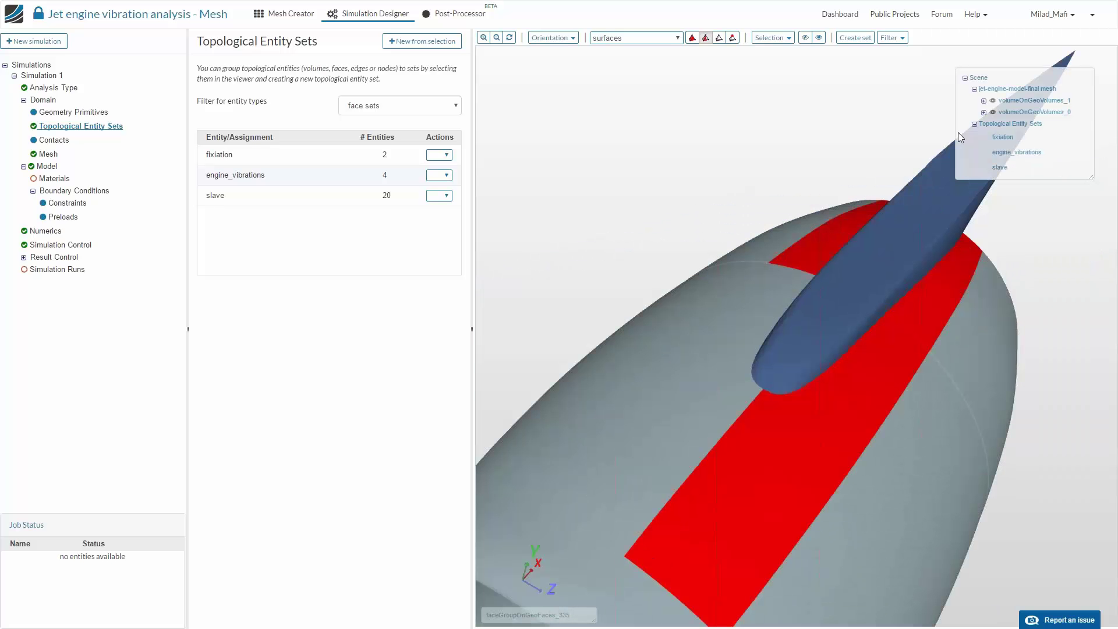
click(785, 282)
click(993, 112)
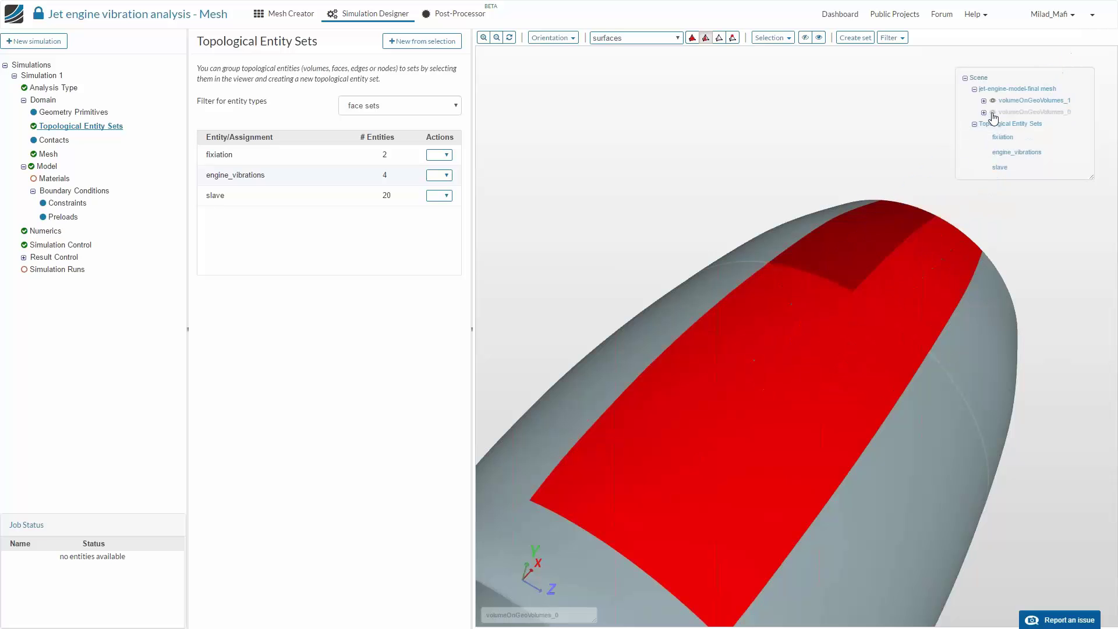
Add the inner casing faces around the upper strut behind the fan to the selection
drag(1036, 377, 885, 409)
click(761, 266)
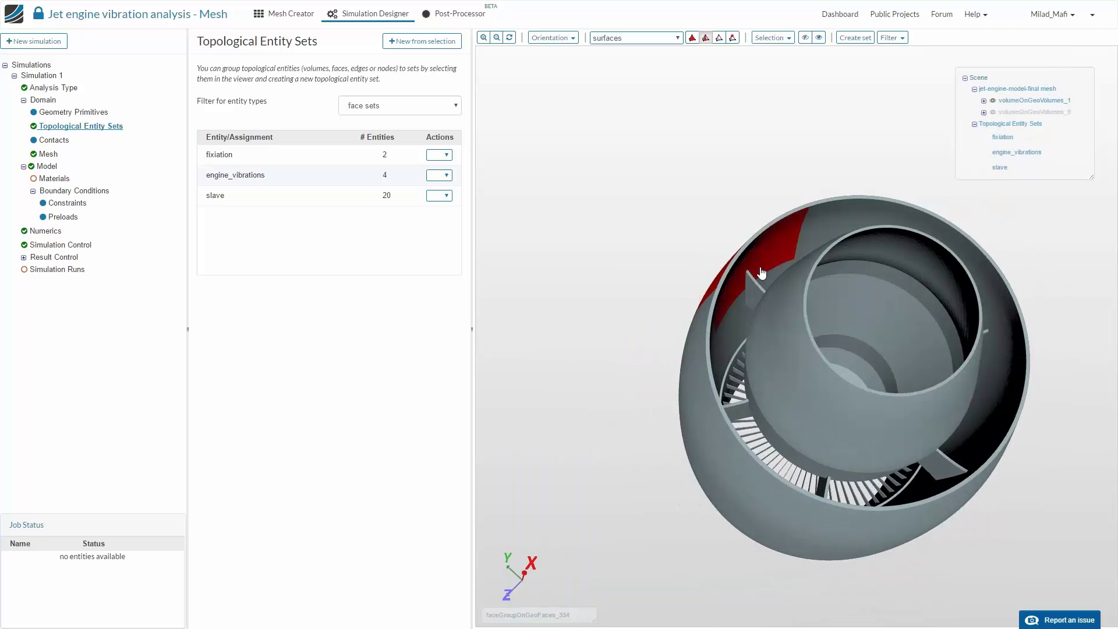
click(743, 319)
click(769, 276)
click(765, 269)
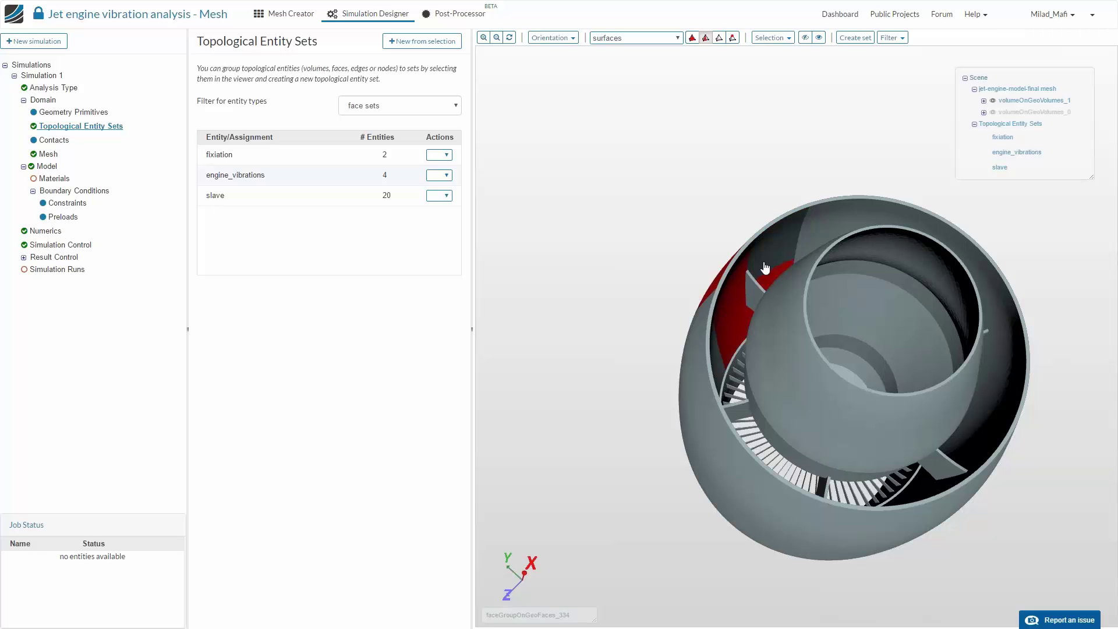
drag(771, 288, 774, 293)
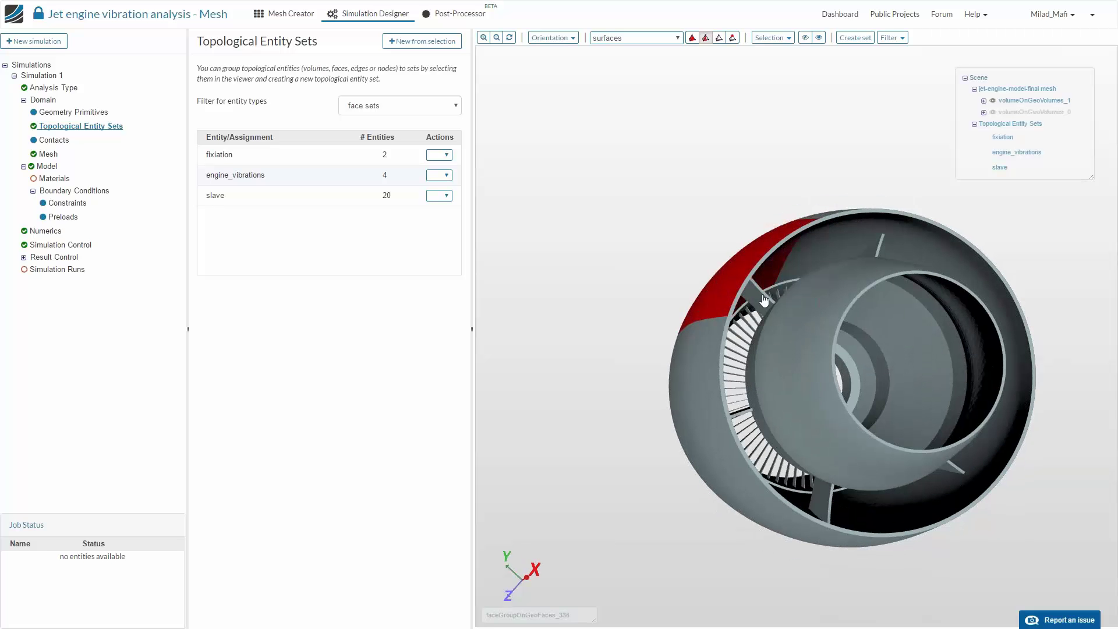
click(769, 297)
Create a topological entity set named master from the selected engine contact faces
drag(768, 297, 765, 265)
drag(671, 188, 717, 186)
click(857, 38)
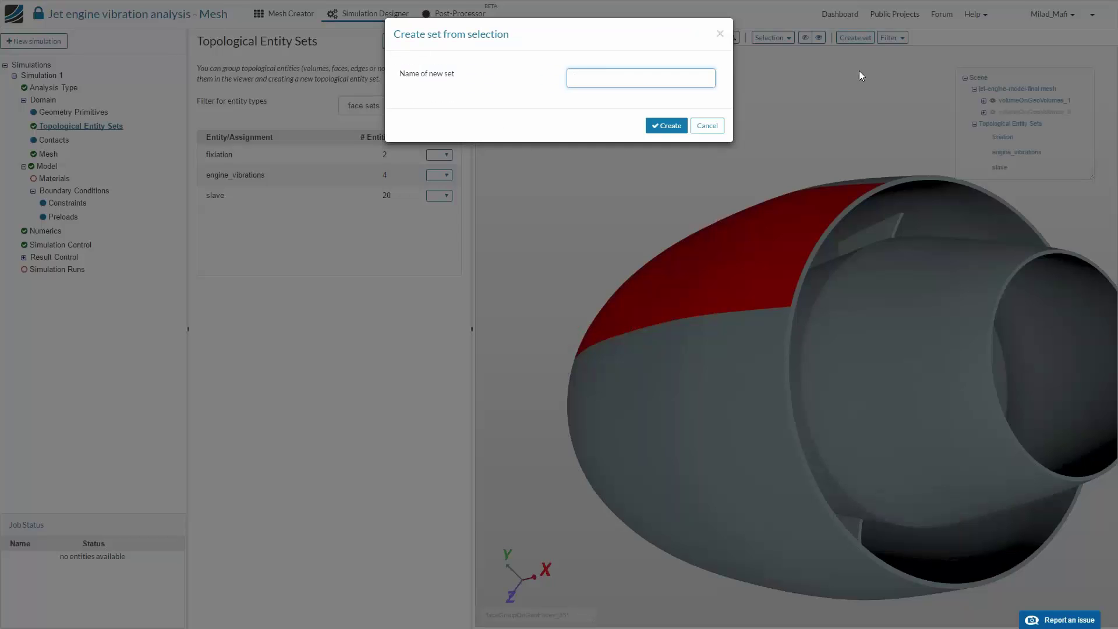
text(master)
key(Return)
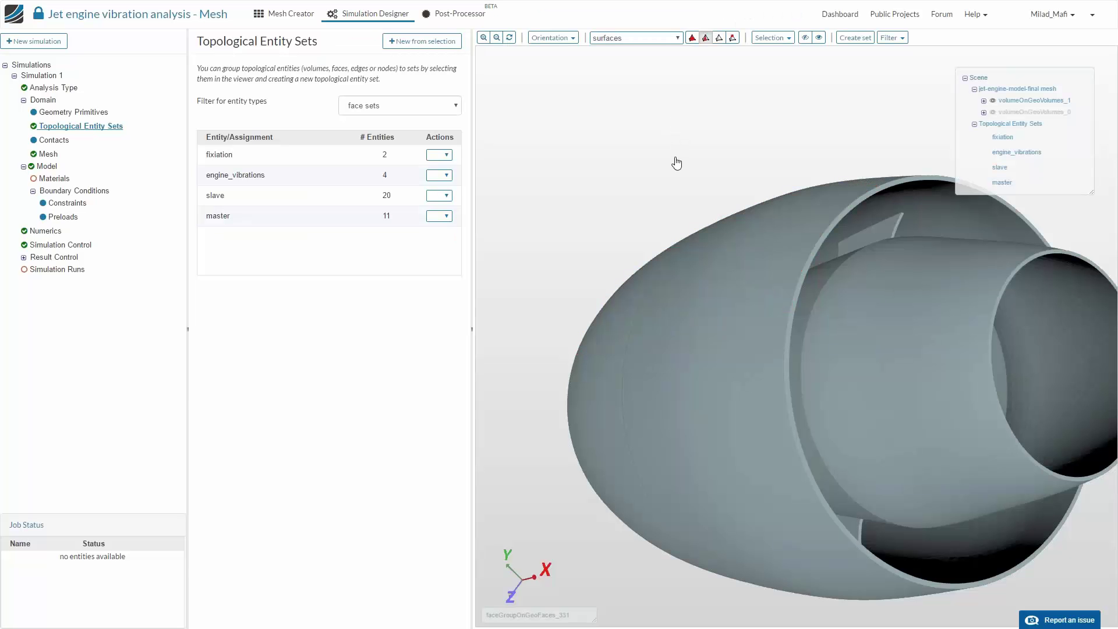
Select the faces of the master set in the viewer and inspect them from the rear of the engine
click(439, 216)
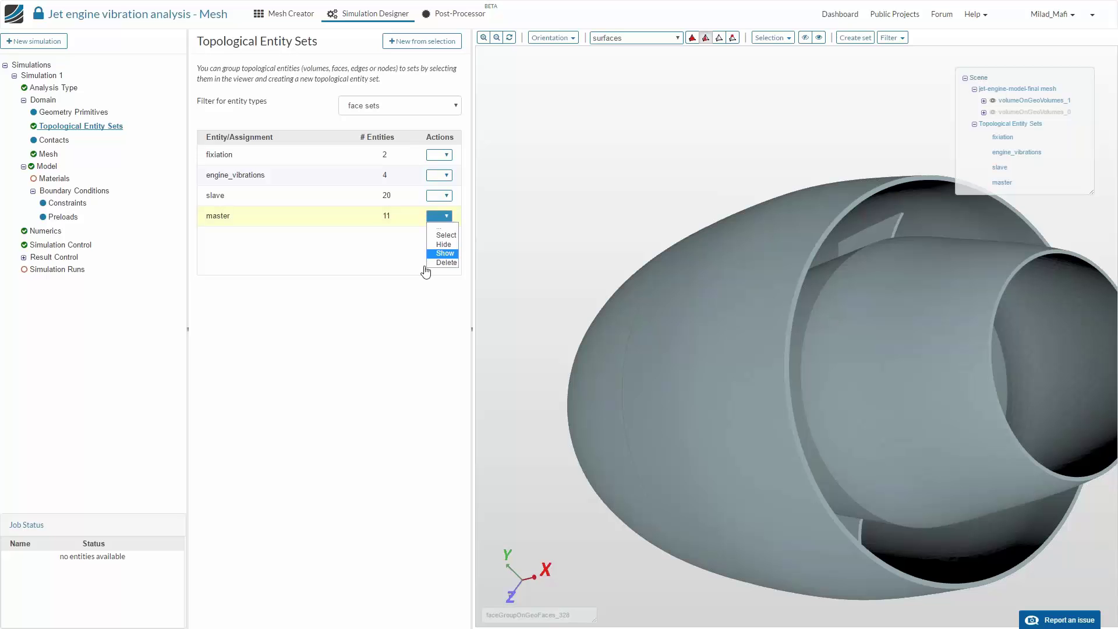
click(455, 240)
drag(728, 245, 687, 218)
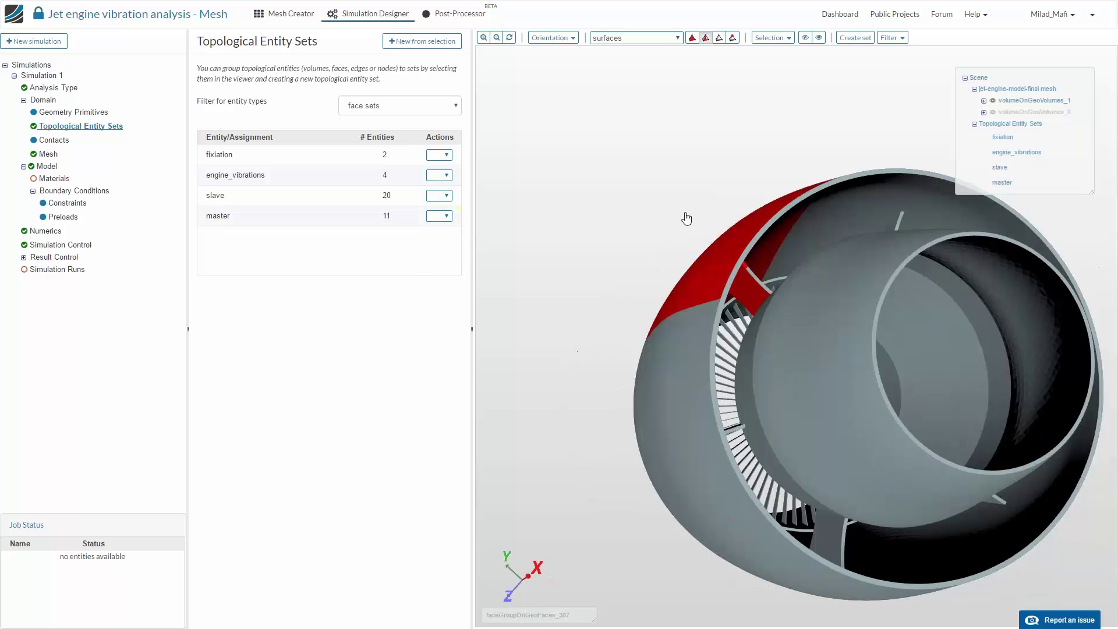
Show the pylon alone and the engine alone in turn to compare their contact areas
click(993, 112)
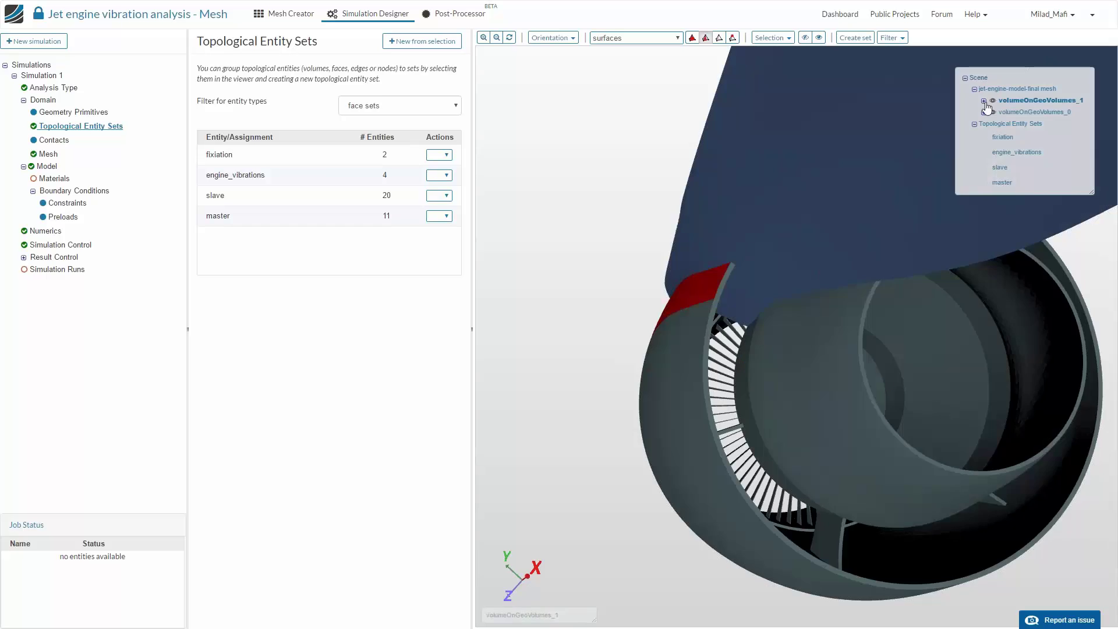
click(993, 100)
drag(702, 199, 804, 150)
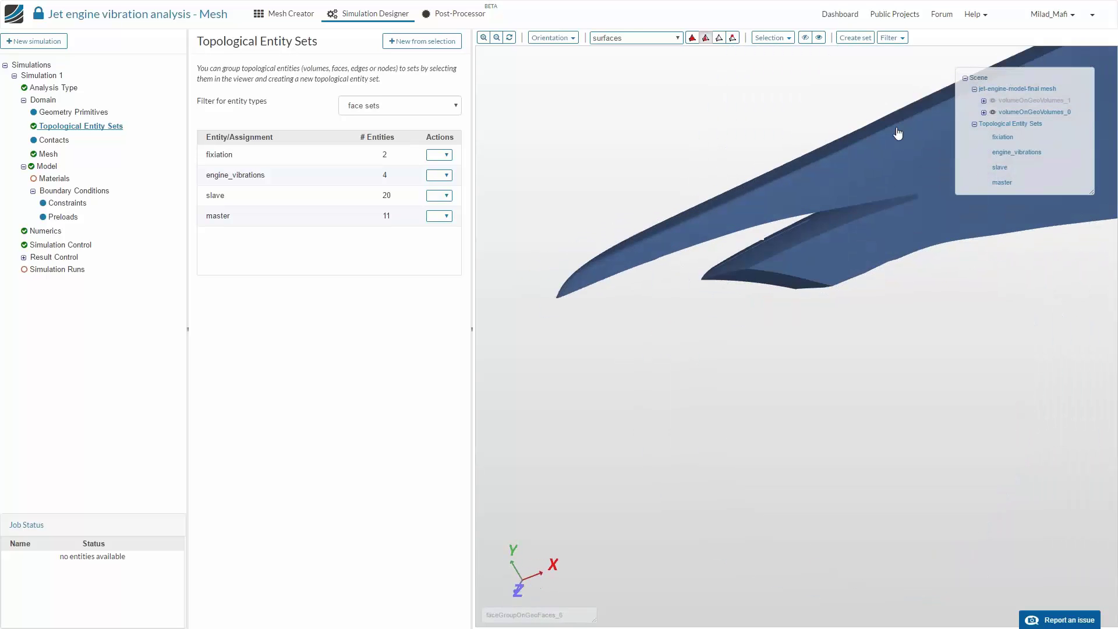
click(993, 112)
click(993, 100)
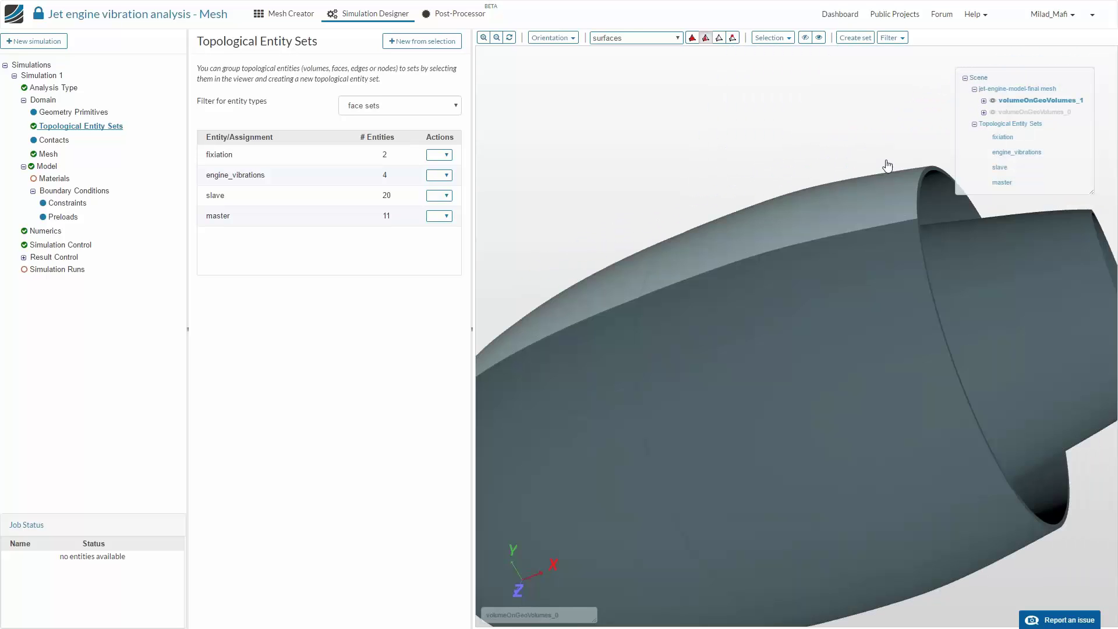
Highlight the faces of the master set and examine them around the nacelle's rear rim and upper strut
click(445, 217)
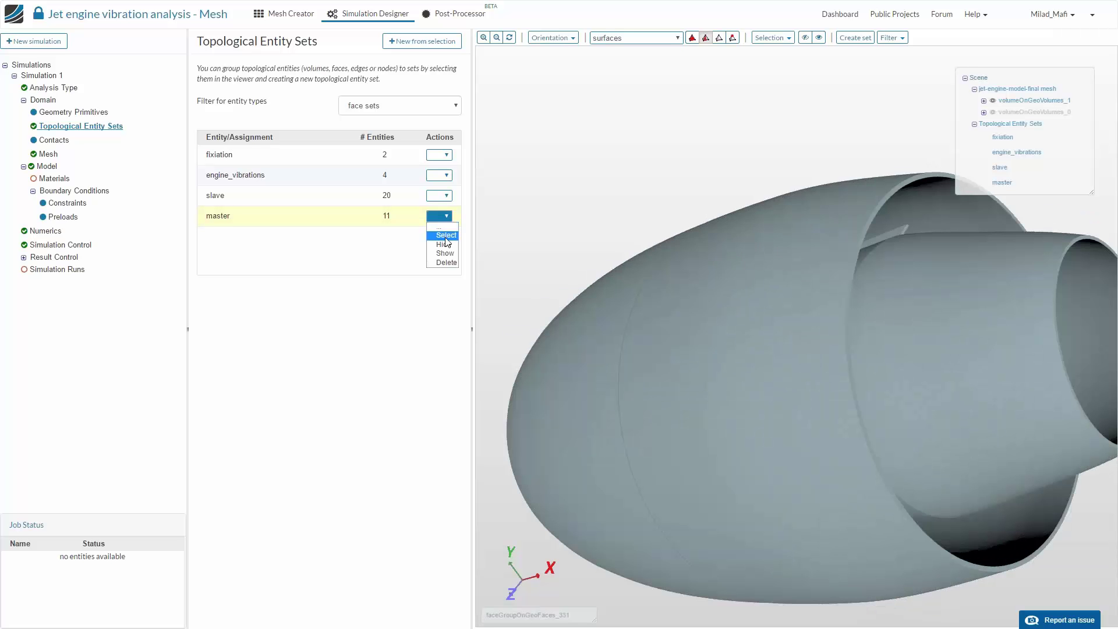
click(446, 235)
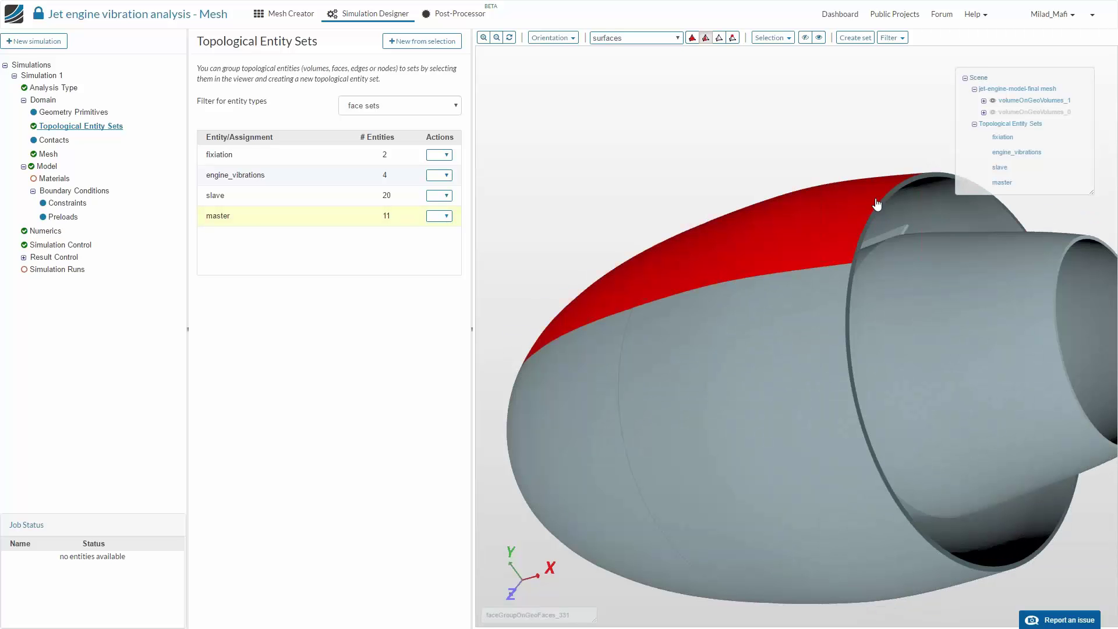
drag(879, 204, 841, 157)
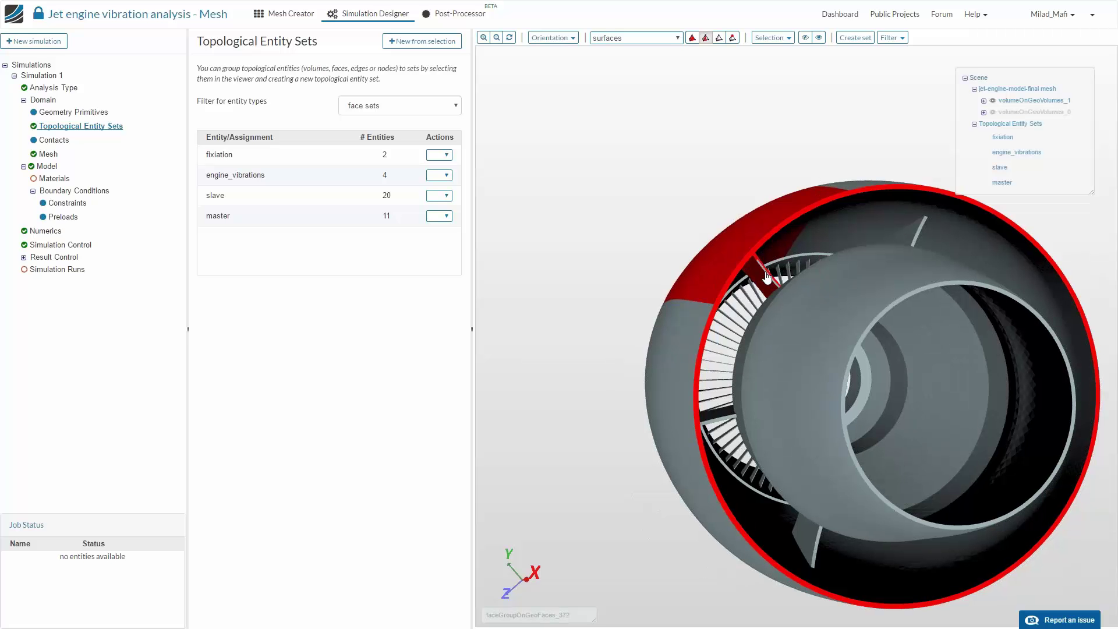
scroll(764, 281, up, 5)
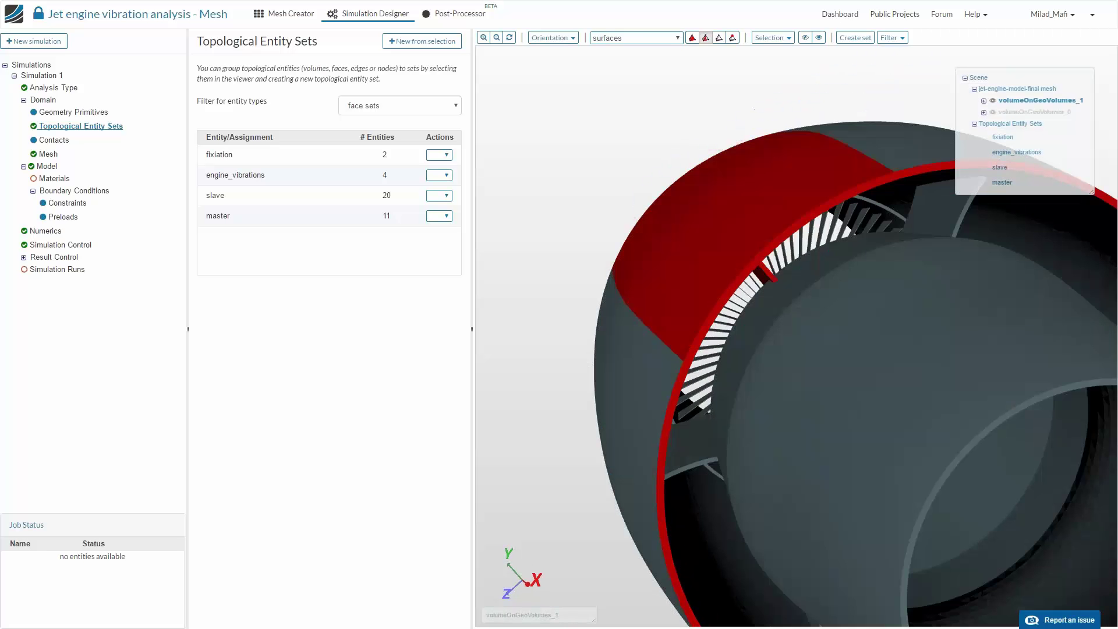
Show the pylon alone to examine its contact surfaces, and return to showing the engine alone
click(993, 101)
click(993, 112)
drag(894, 171, 856, 210)
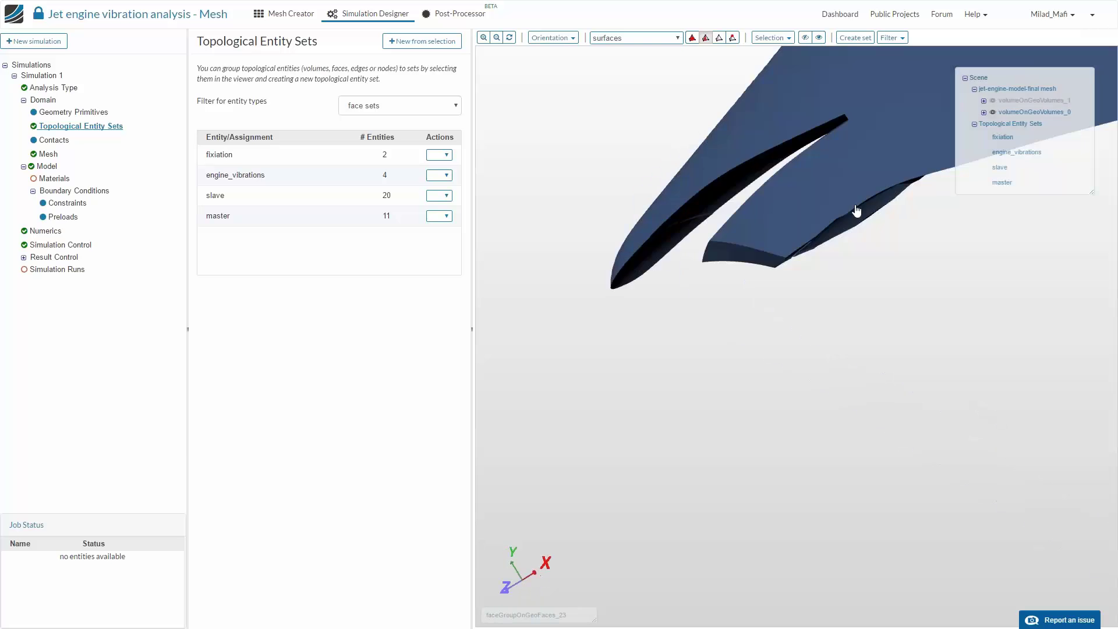
click(993, 112)
click(993, 101)
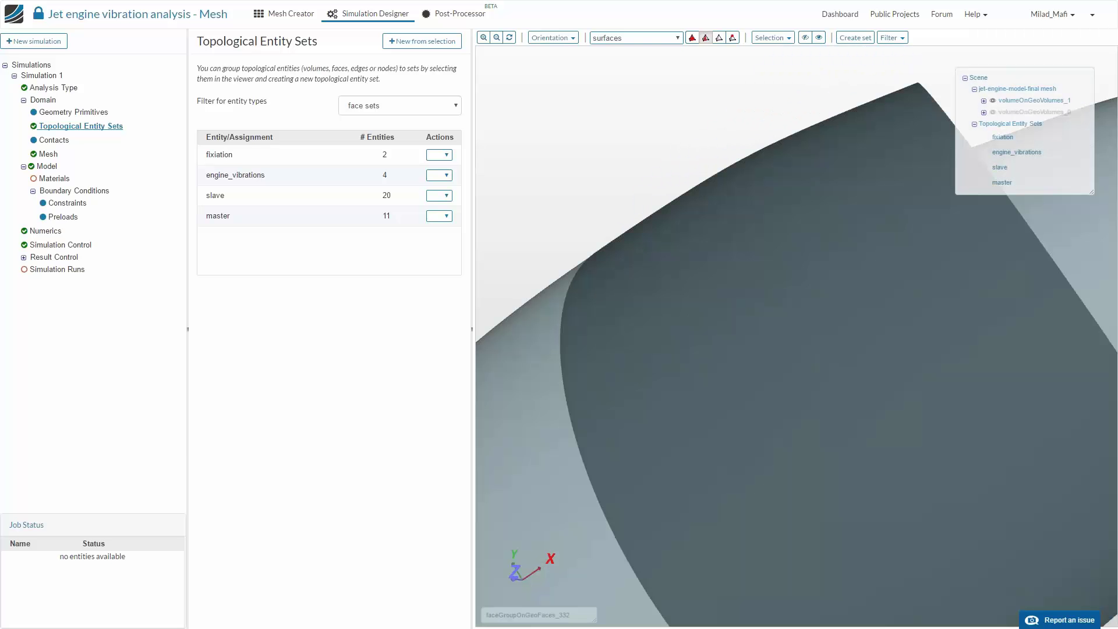
Reselect the master set's faces and add the upper strut's rear edge and the adjoining inner casing faces
click(439, 216)
click(439, 236)
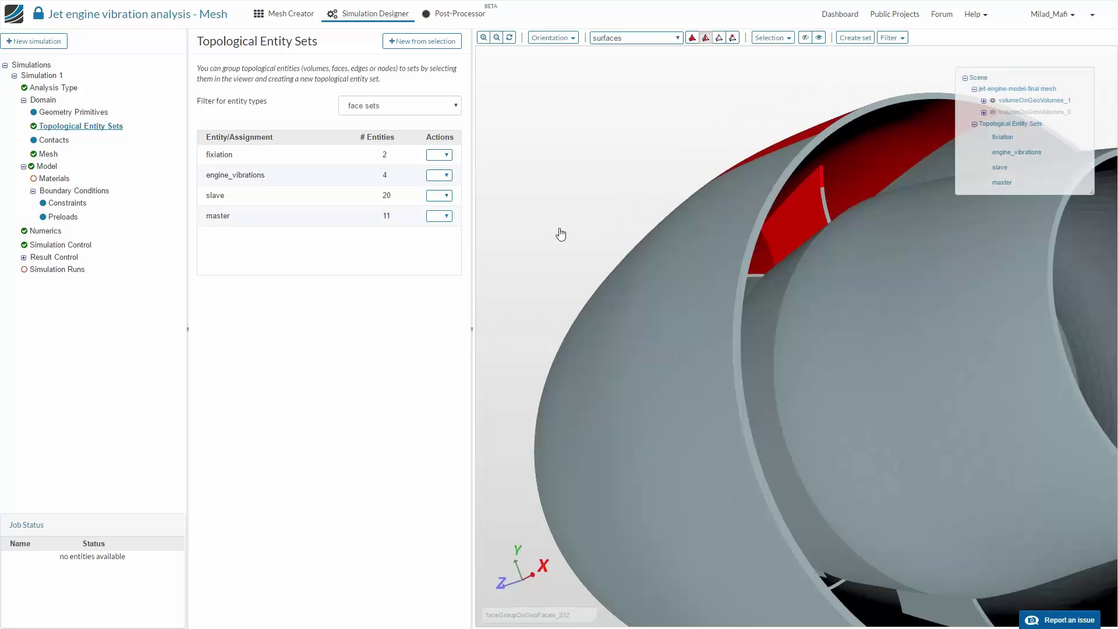
scroll(561, 234, down, 5)
drag(544, 244, 831, 236)
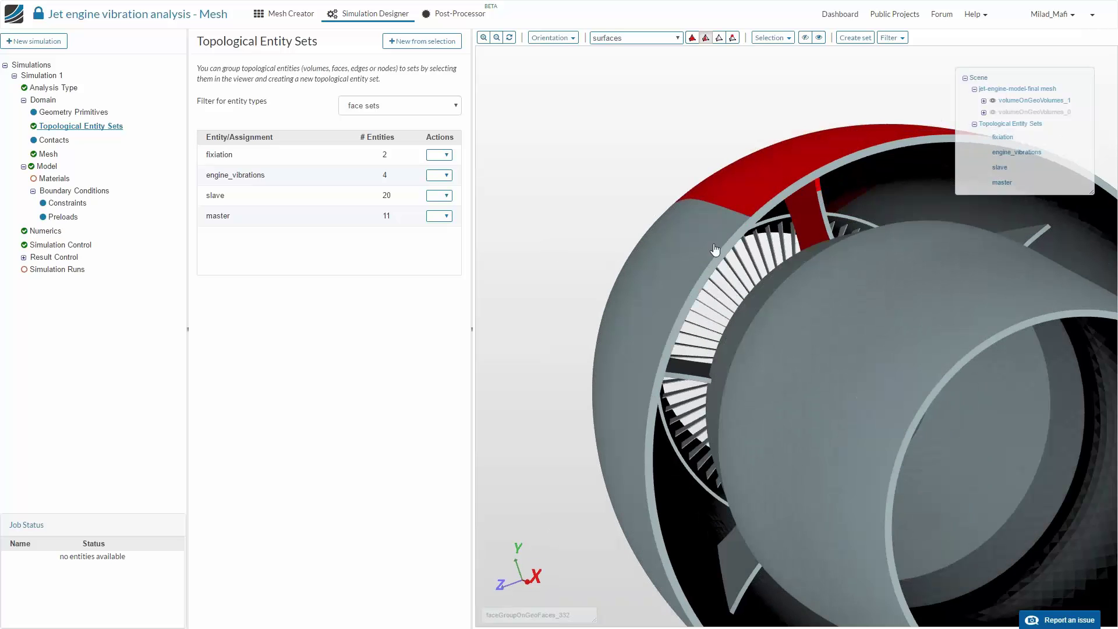
click(829, 232)
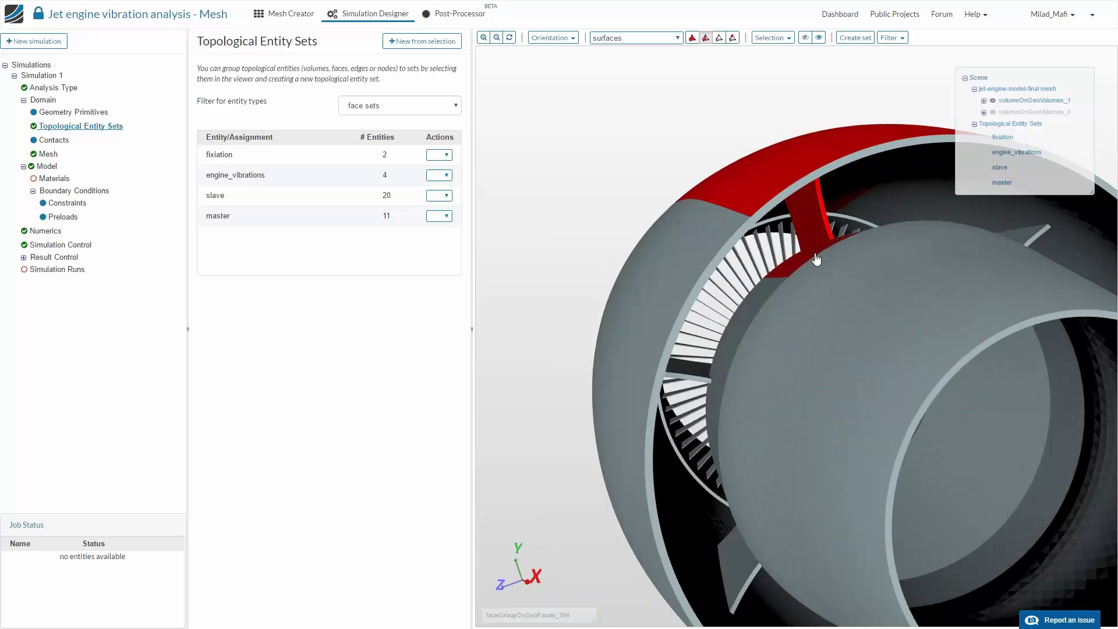
scroll(806, 288, up, 5)
click(819, 291)
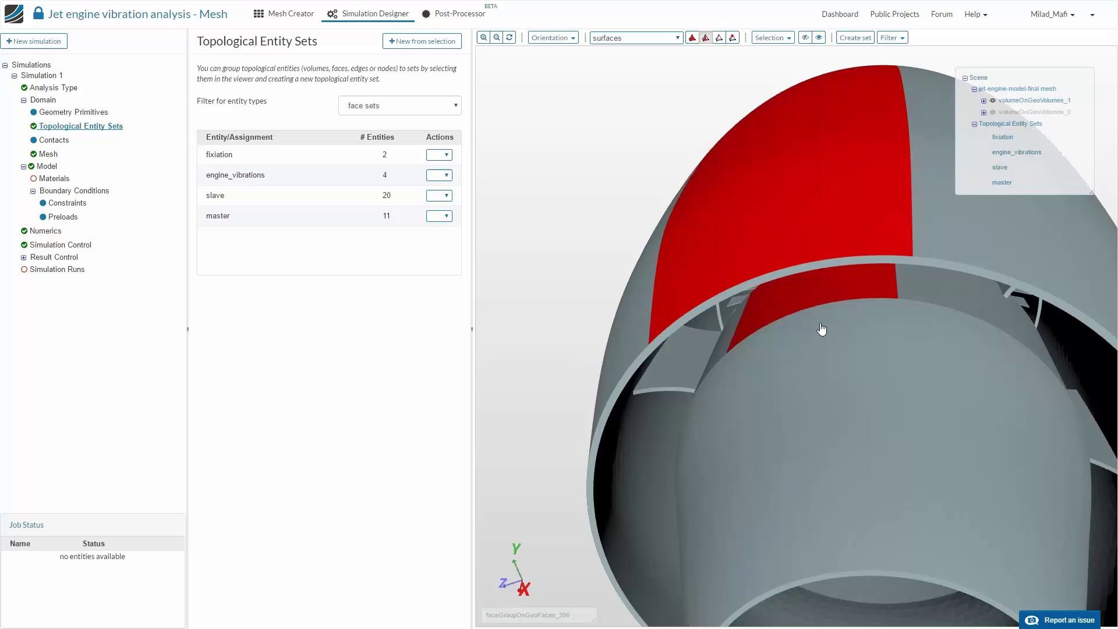
Add the upper faces of the core cowling and the nacelle's rear rim to the selection
click(816, 363)
click(782, 381)
click(782, 382)
click(782, 381)
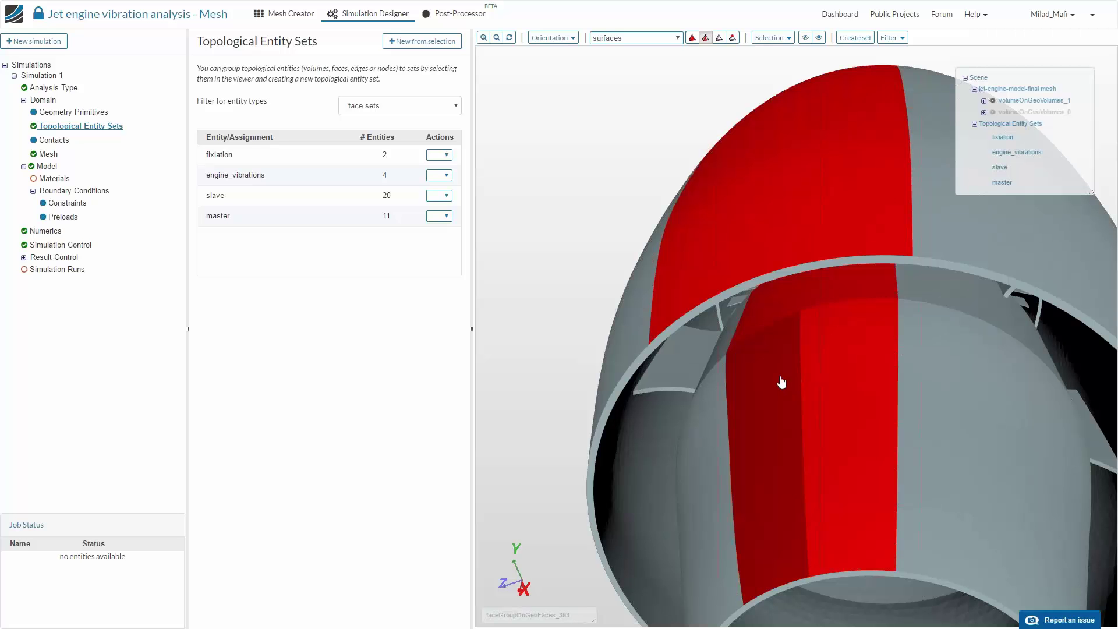
click(761, 289)
click(761, 290)
click(761, 290)
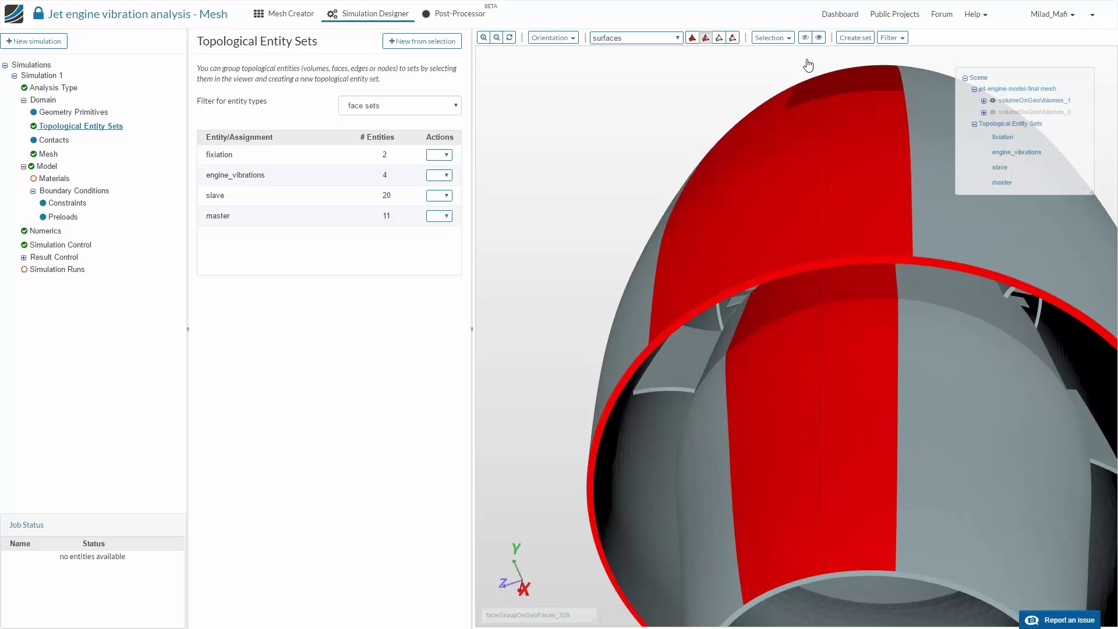
Delete the existing master set and create a new topological entity set named master from the selected faces
click(431, 218)
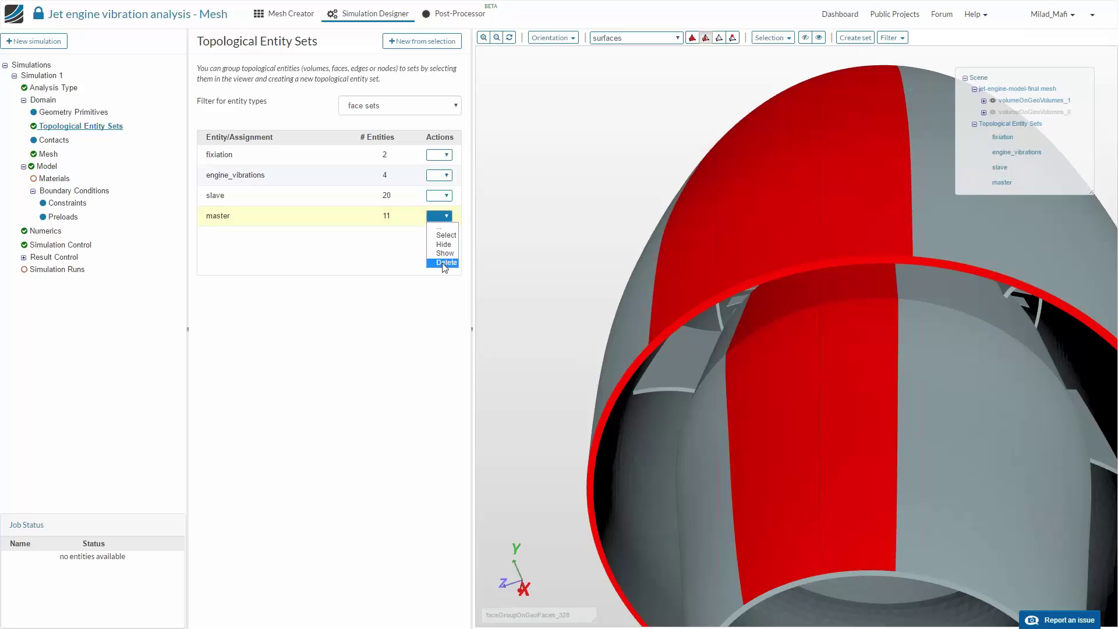
click(446, 263)
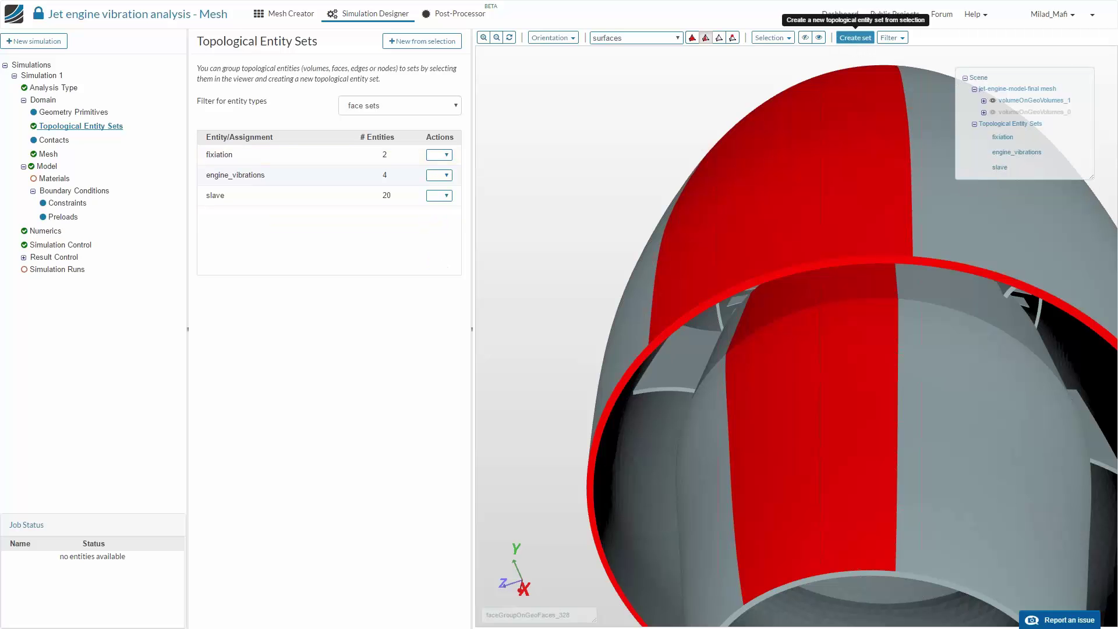
click(855, 37)
text(master)
key(Return)
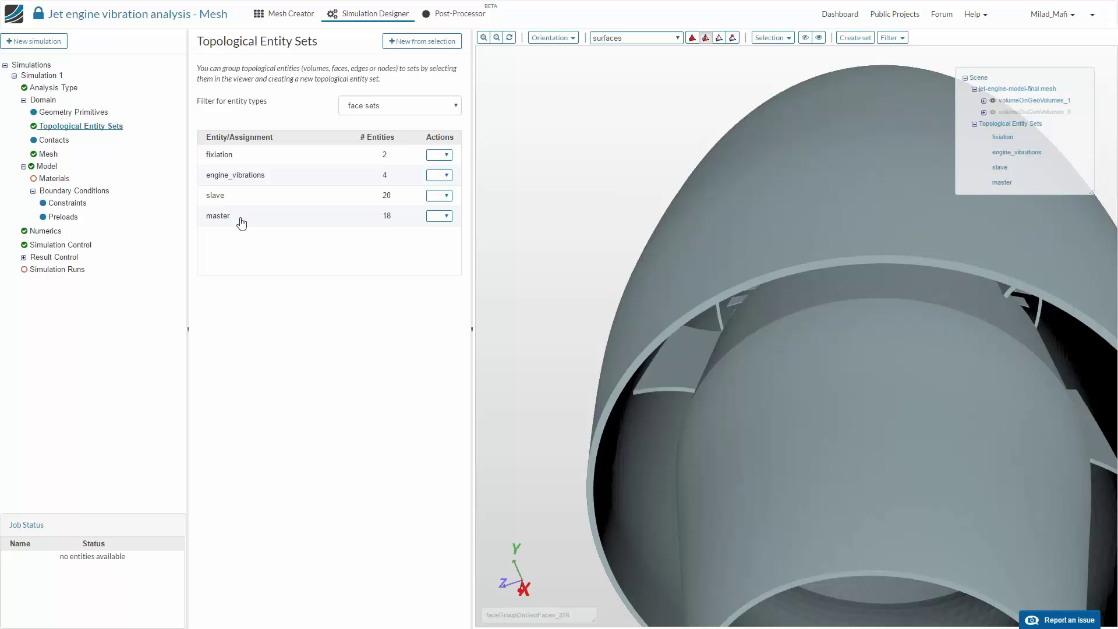
Add a new solid material and import Aluminum from the material library into it
click(53, 178)
drag(555, 169, 722, 161)
scroll(639, 130, down, 3)
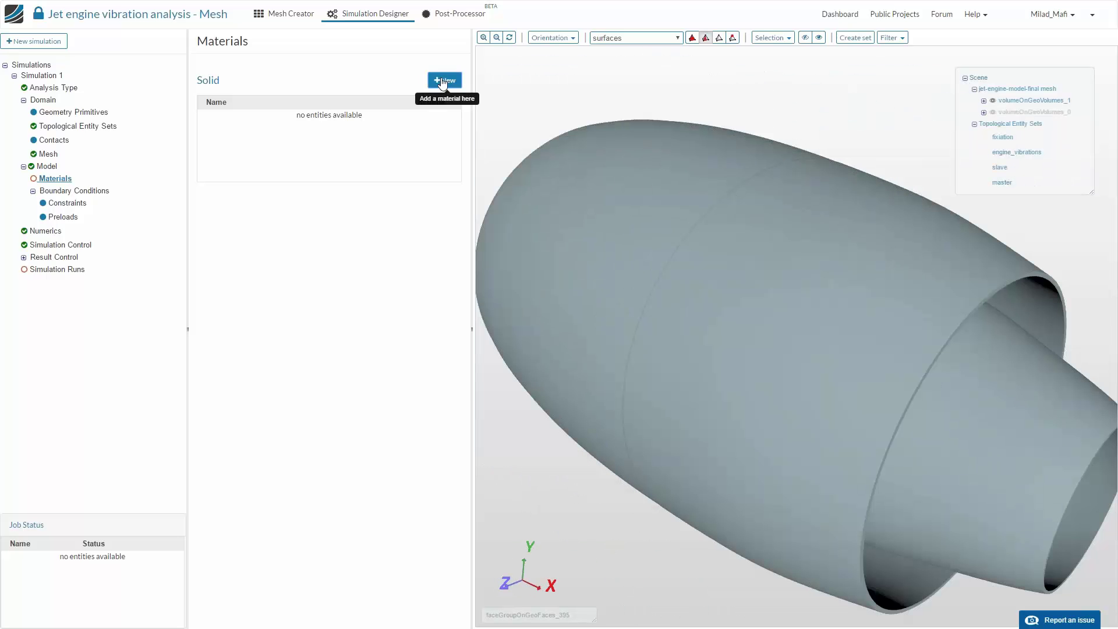
click(443, 82)
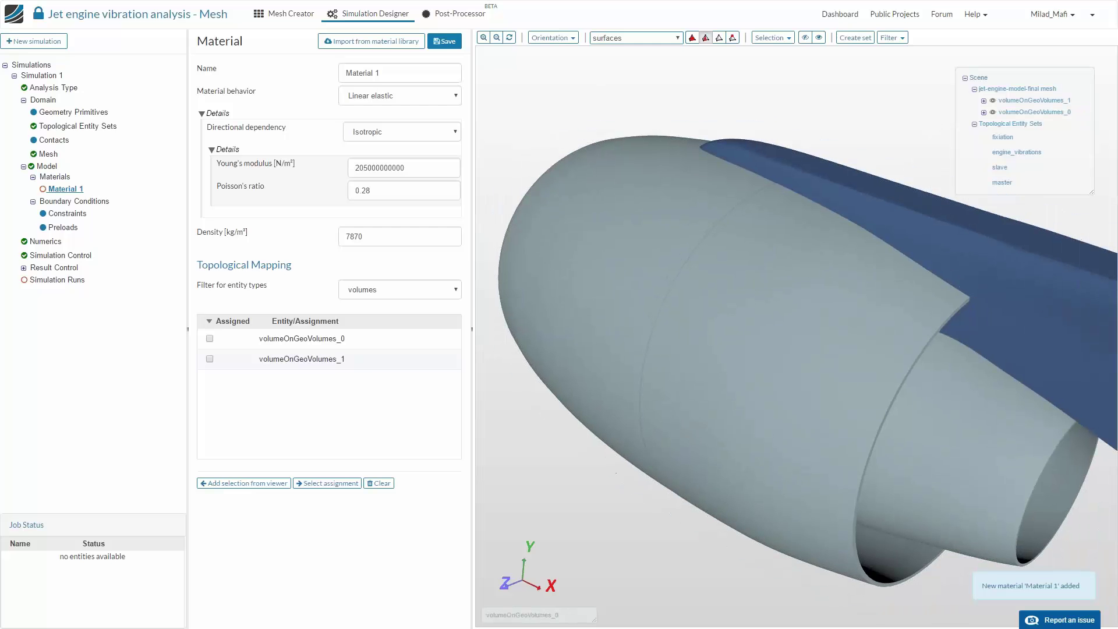
click(360, 41)
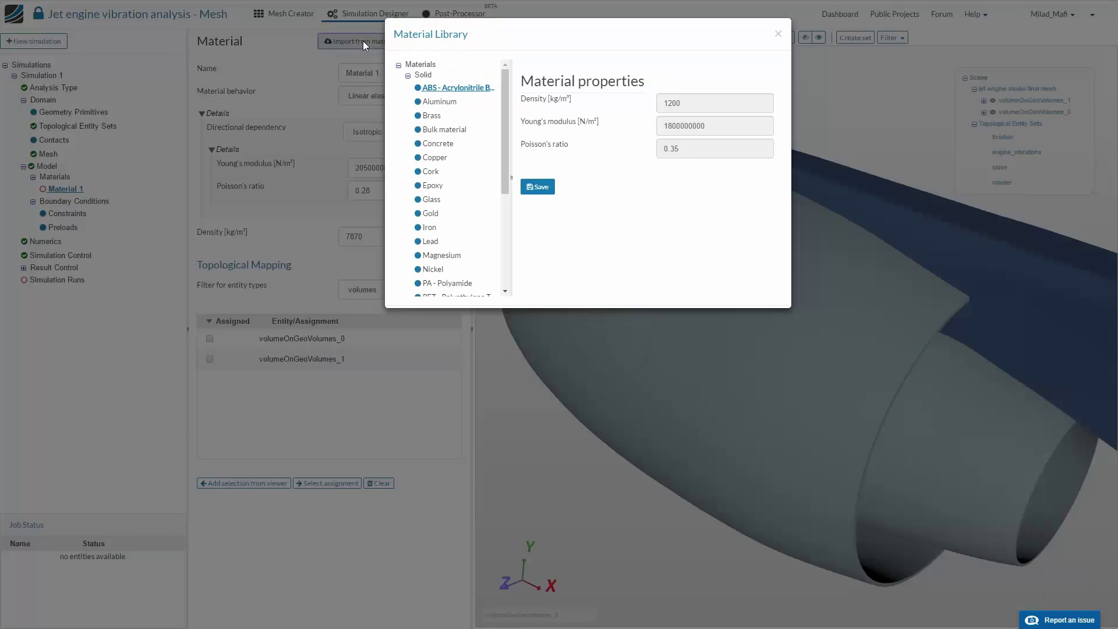
click(432, 107)
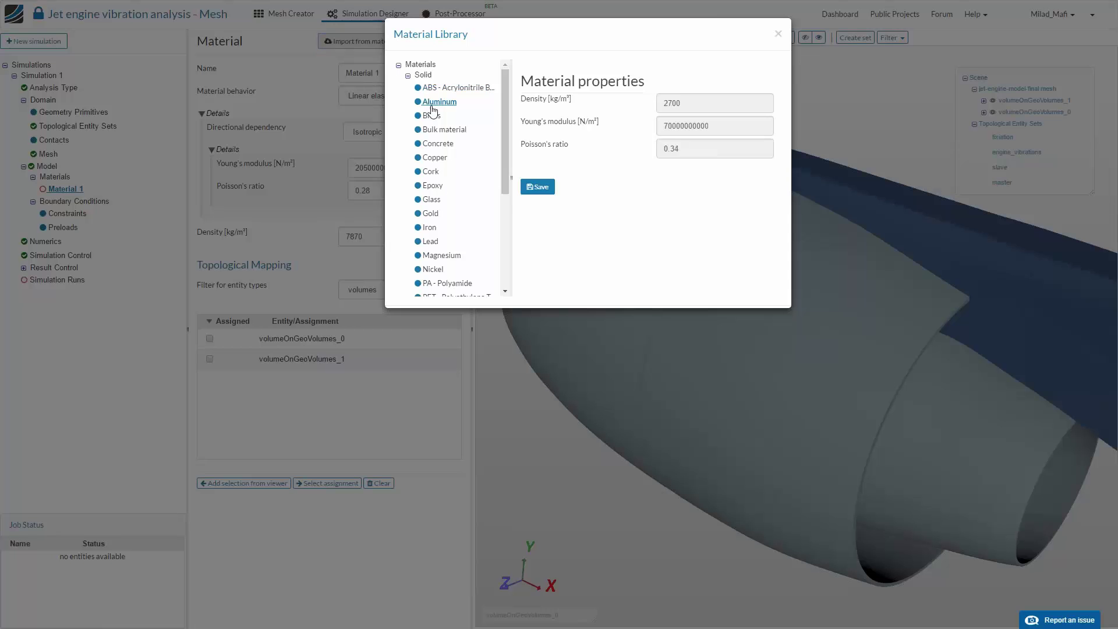
click(537, 187)
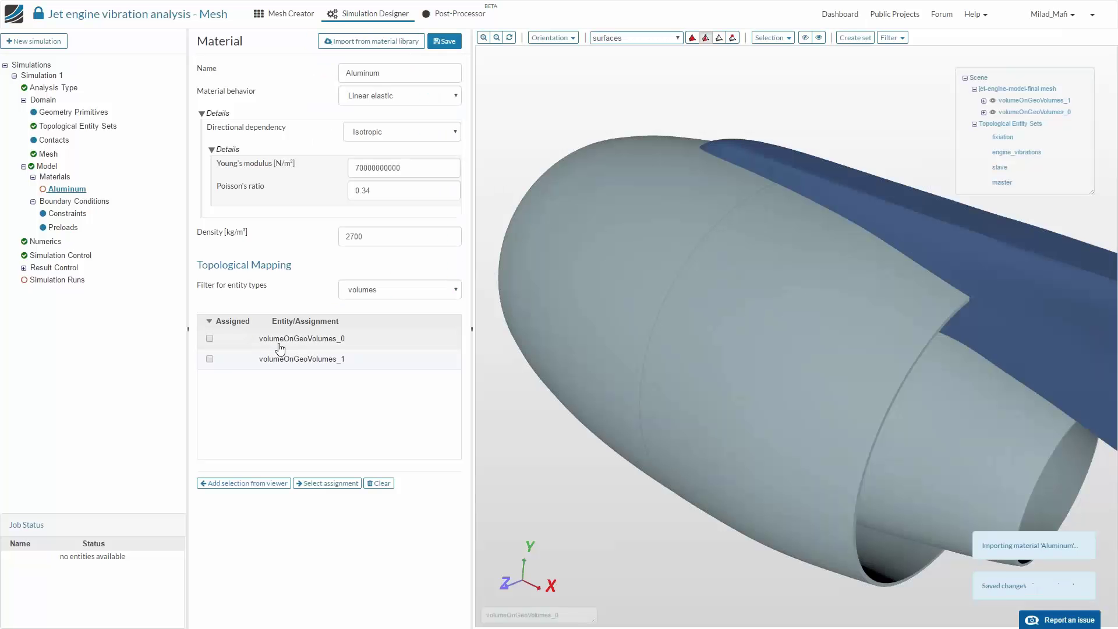
Assign the Aluminum material to volumeOnGeoVolumes_0 and volumeOnGeoVolumes_1 and save it
click(280, 343)
click(274, 360)
click(445, 41)
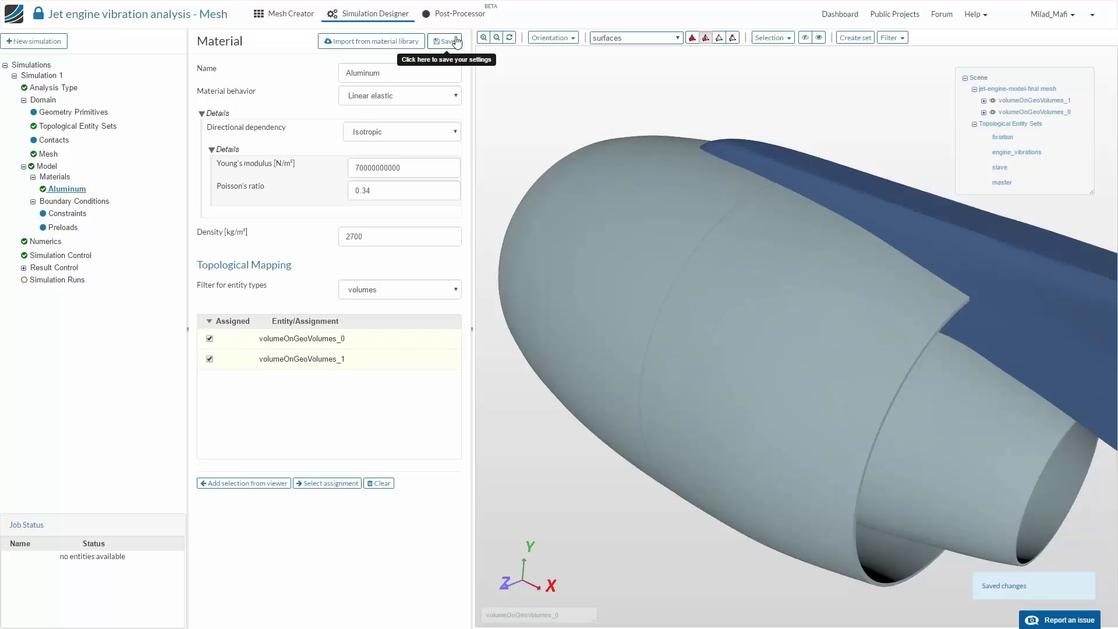
Add a new contact constraint and name it Bounded Contact
click(56, 141)
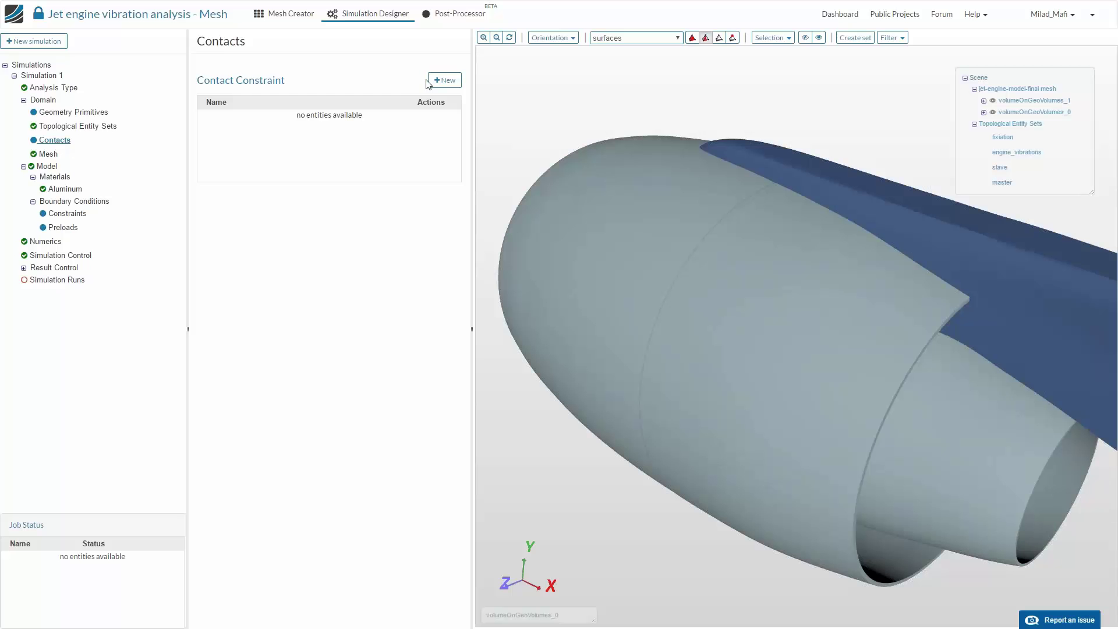
click(444, 80)
triple_click(392, 74)
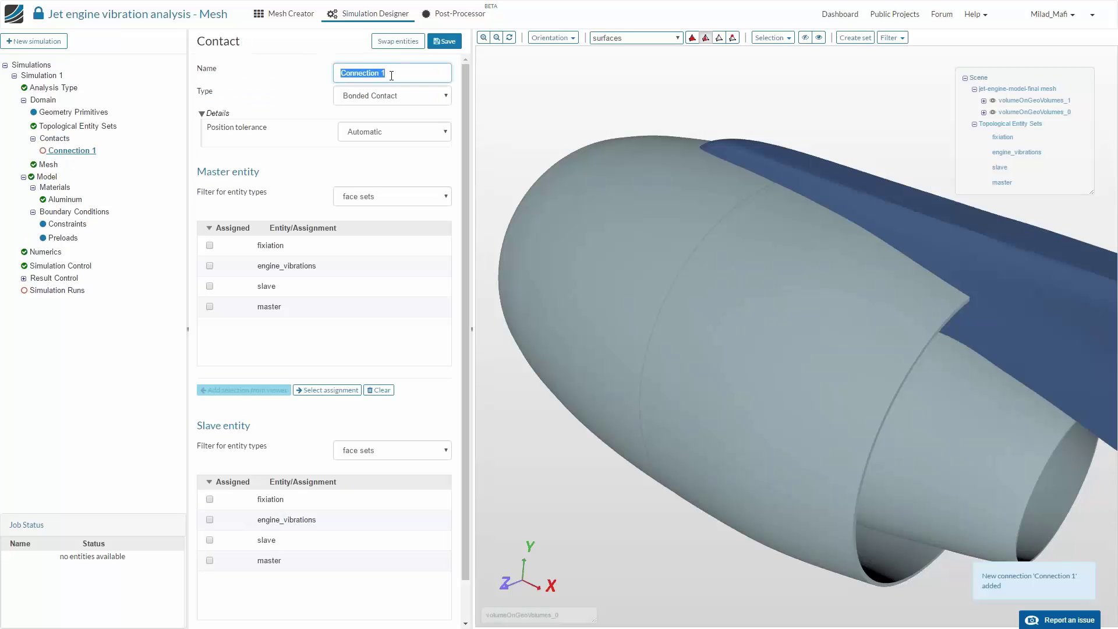
text(Bounded)
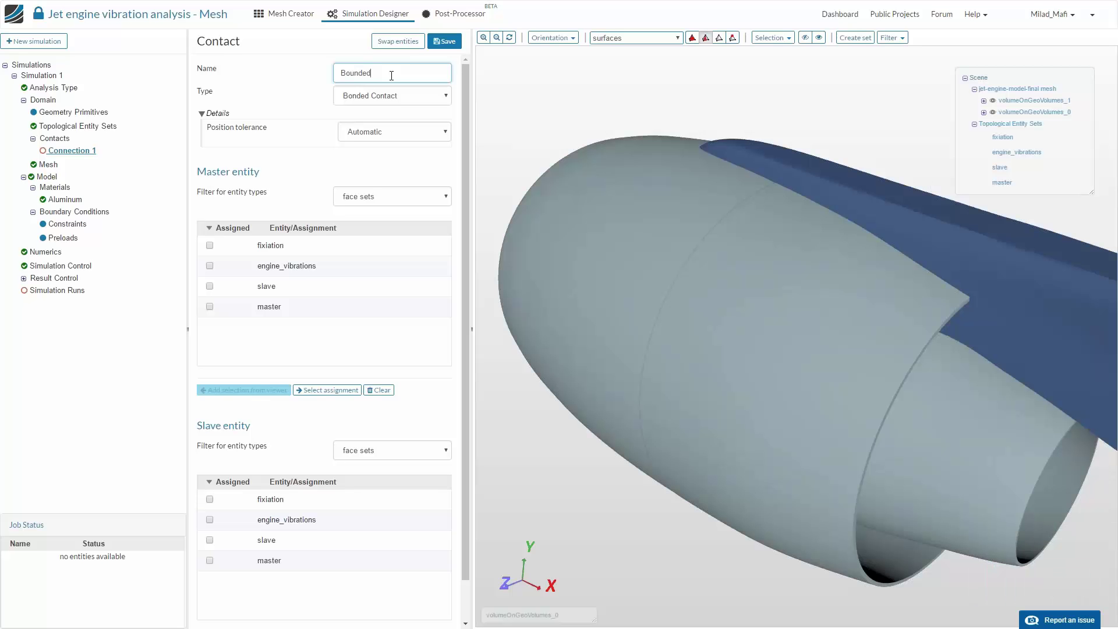
text( Contact)
Assign the master face set as the contact's master entity and the slave face set as its slave entity
click(271, 307)
scroll(282, 501, down, 1)
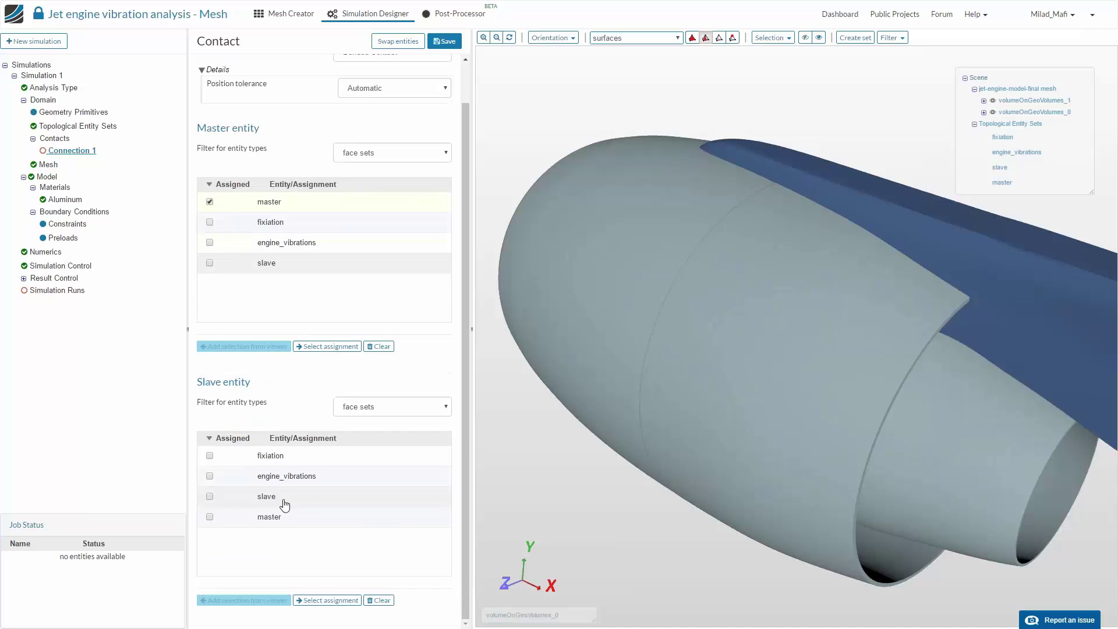
click(280, 496)
scroll(342, 270, up, 1)
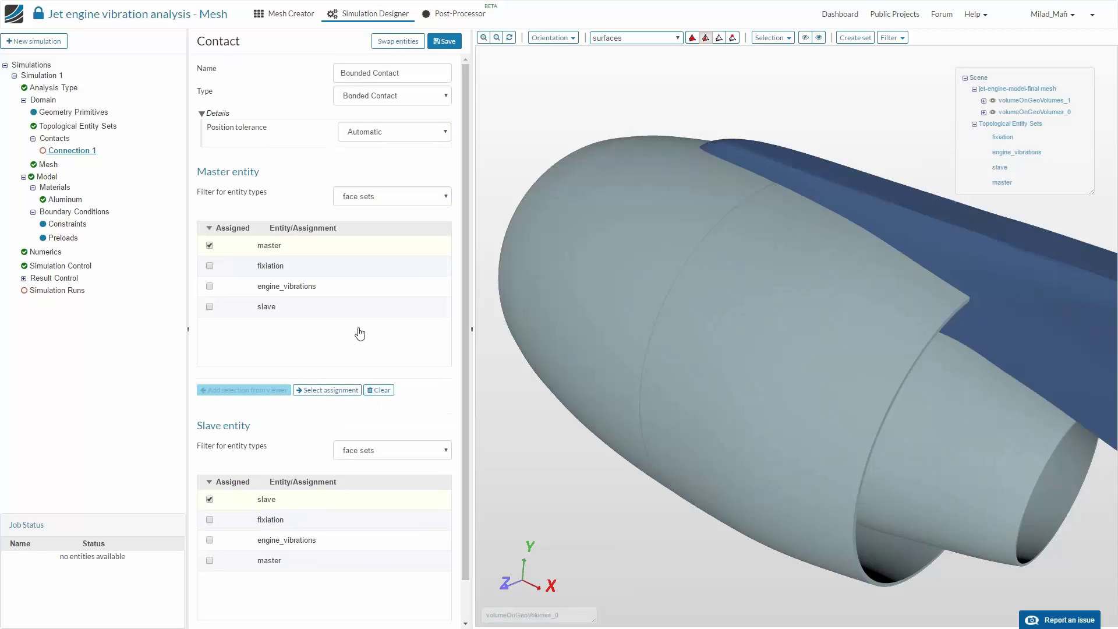
Set the contact's position tolerance to a fixed value of 0.0001 m and save the contact
click(407, 131)
click(391, 153)
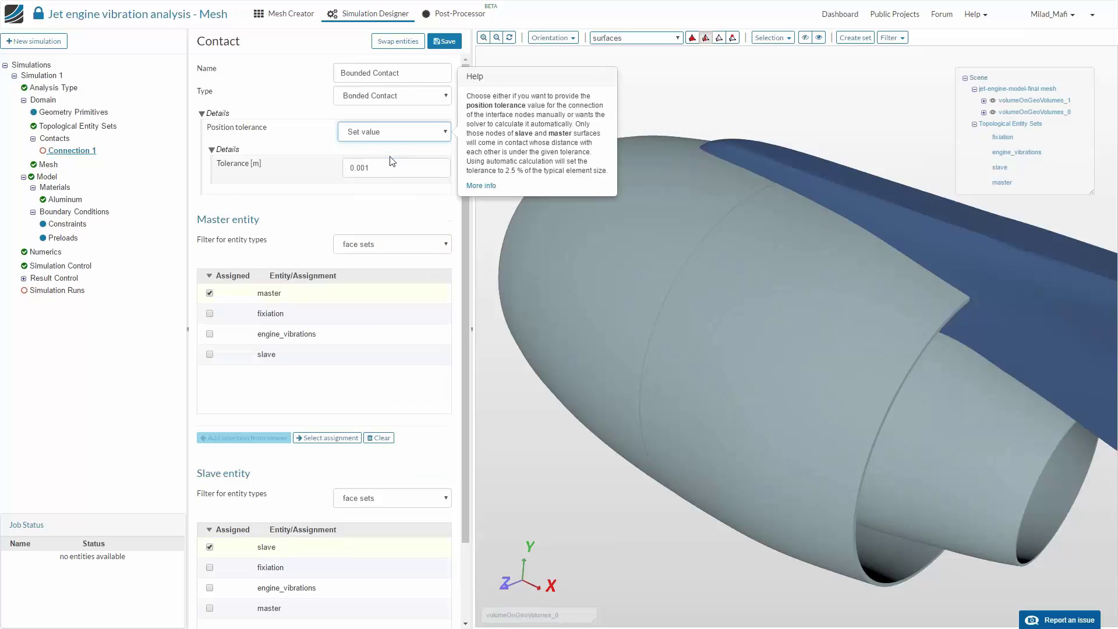
click(388, 170)
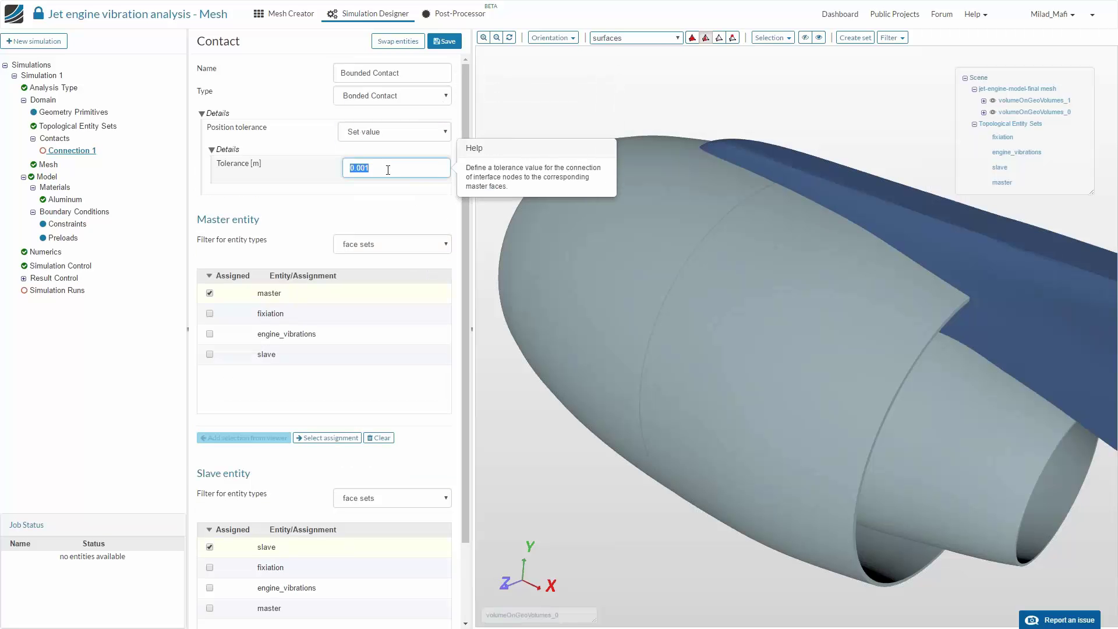
text(0.)
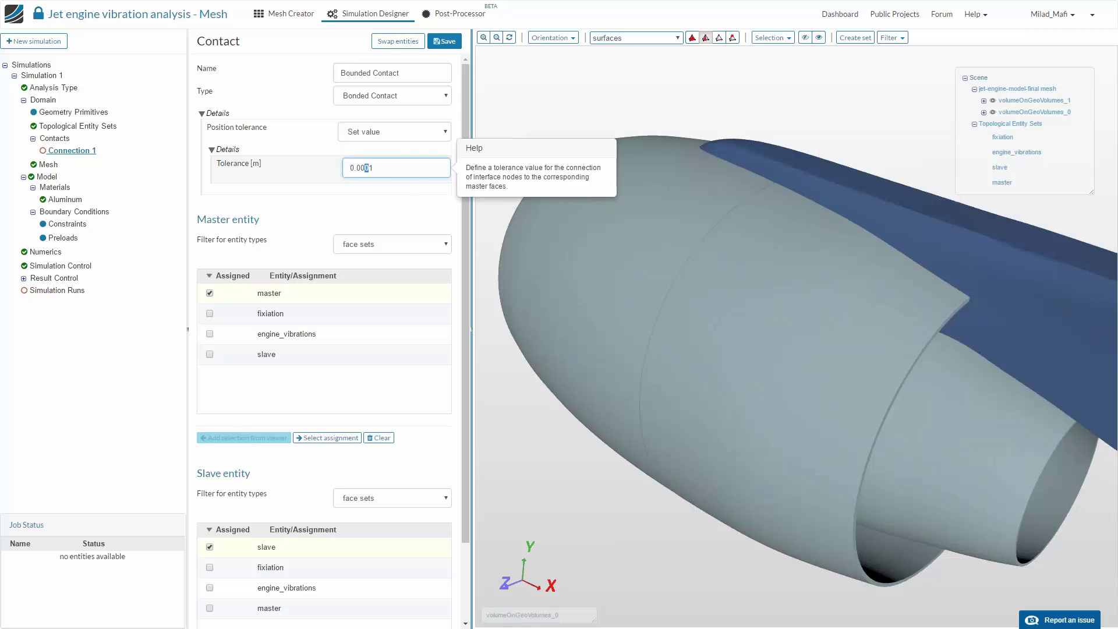
click(457, 42)
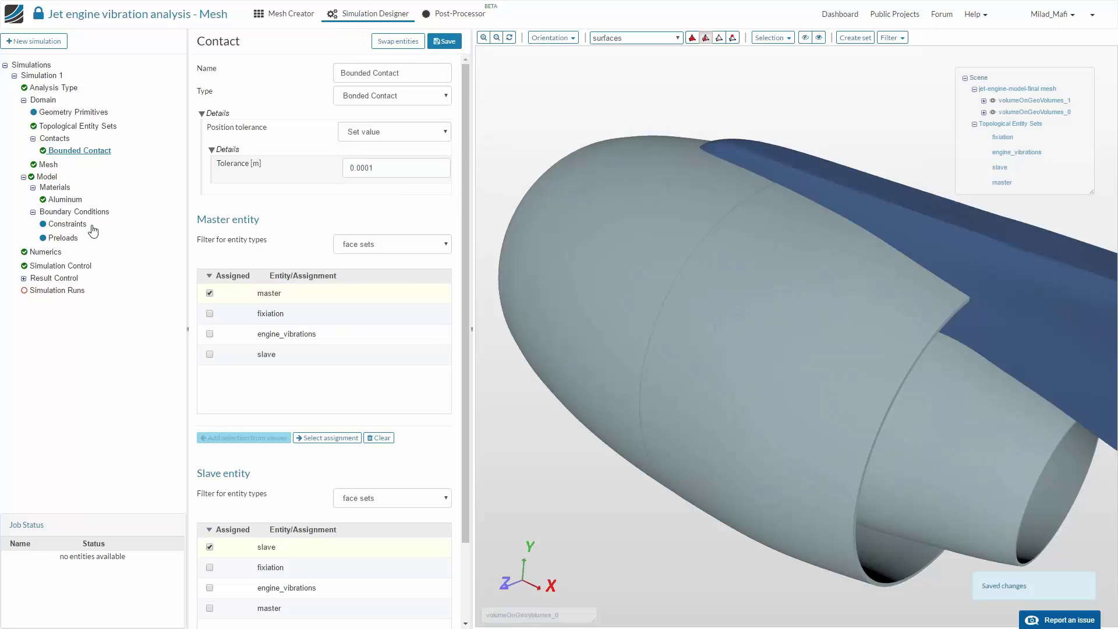
Add a constraint boundary condition of type Fixed value and name it fixiation
click(68, 213)
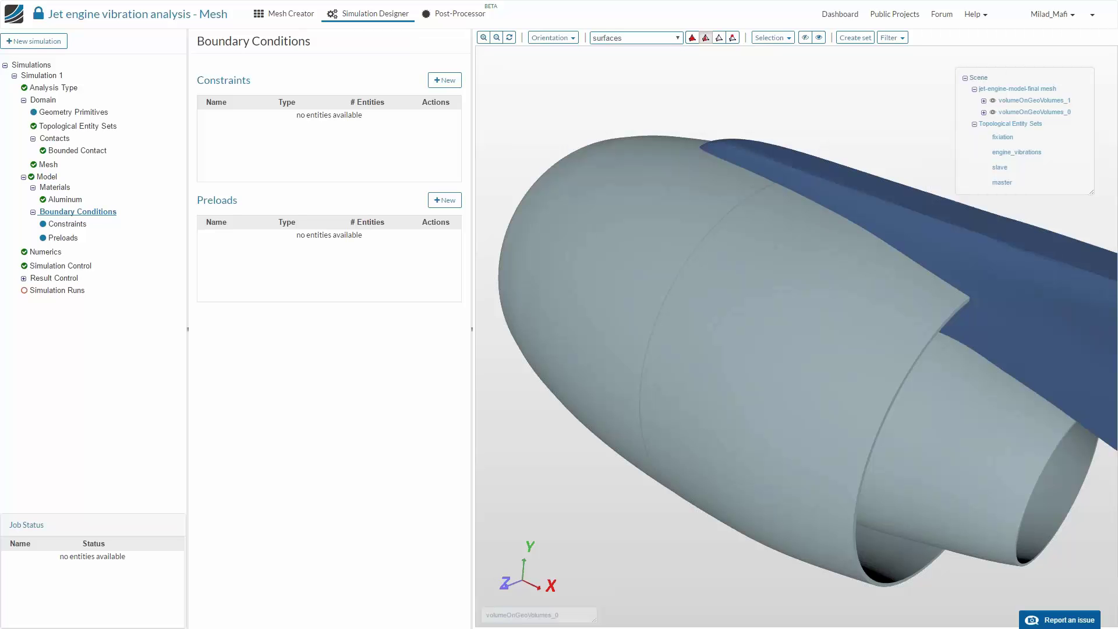
click(67, 224)
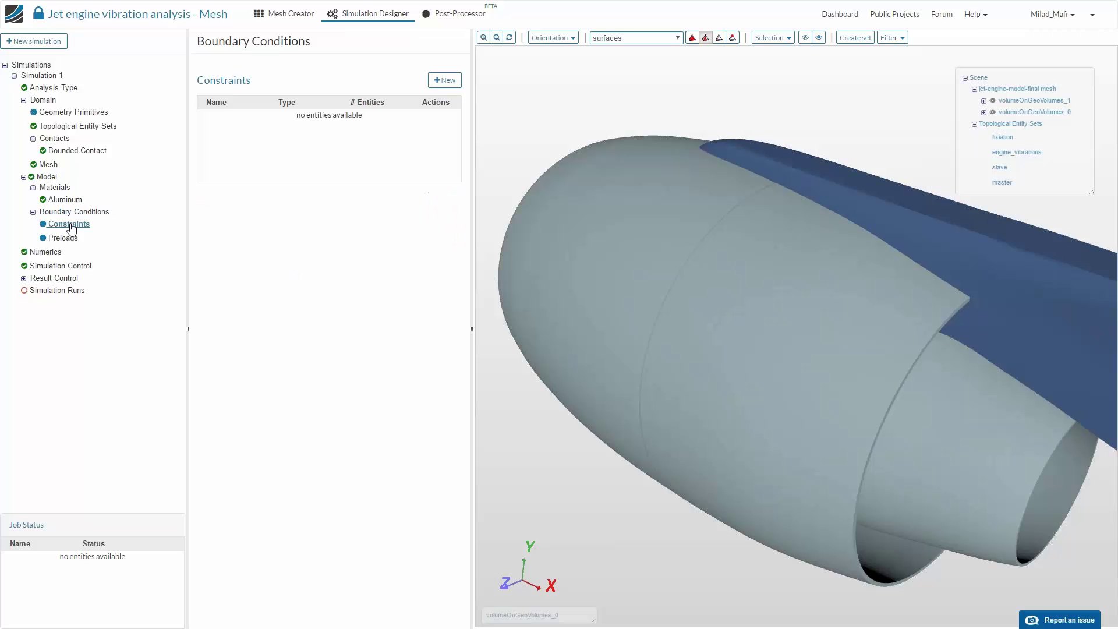
click(444, 80)
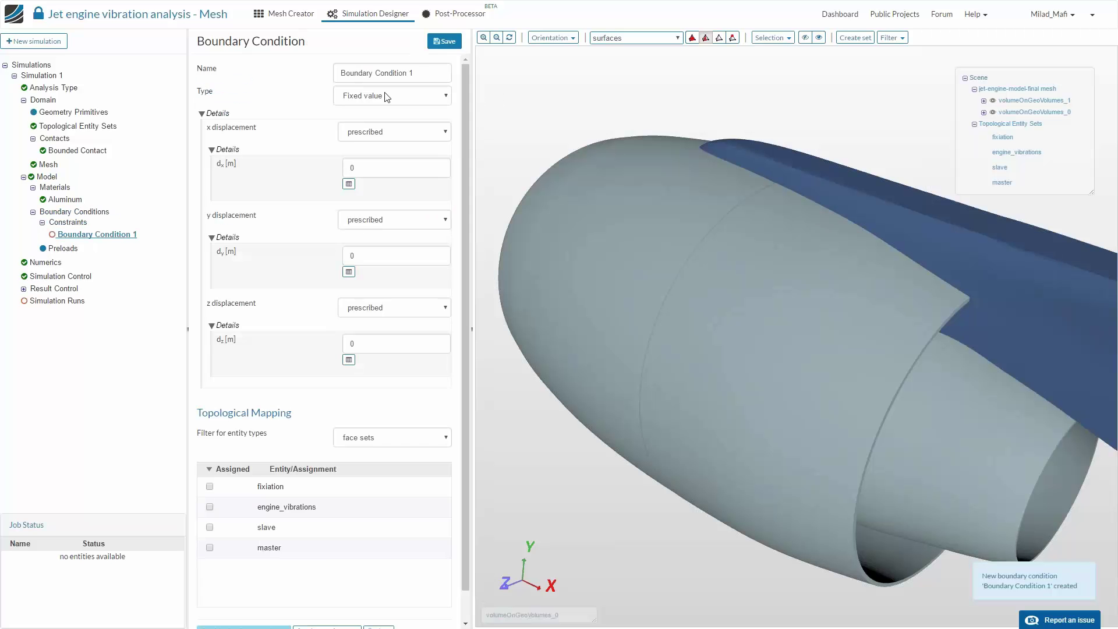
click(392, 95)
click(362, 111)
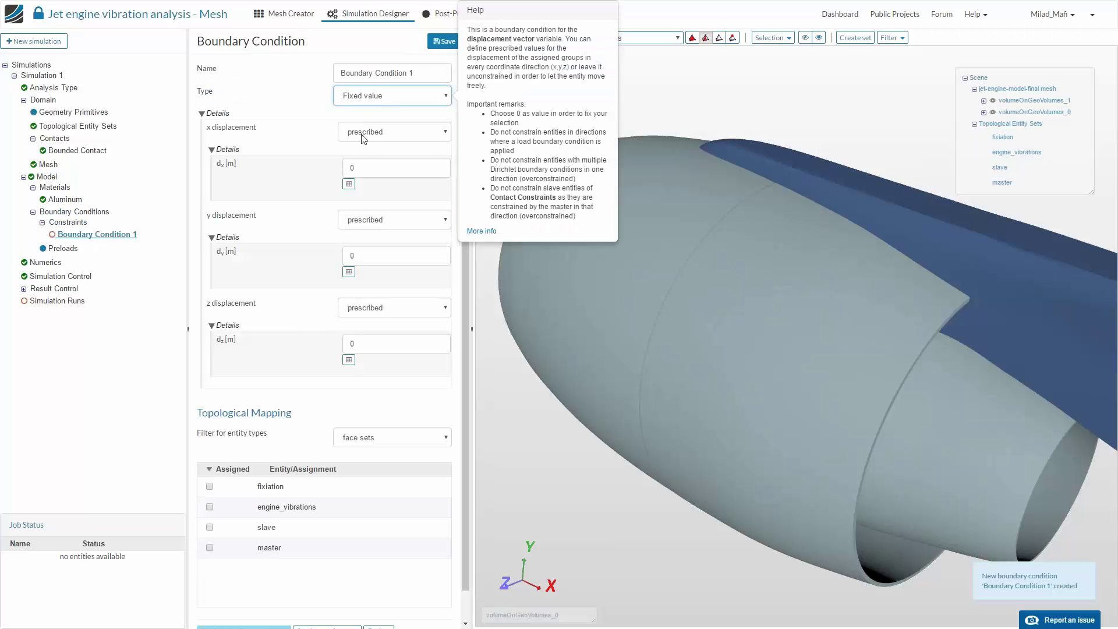
triple_click(400, 73)
text(fixiation)
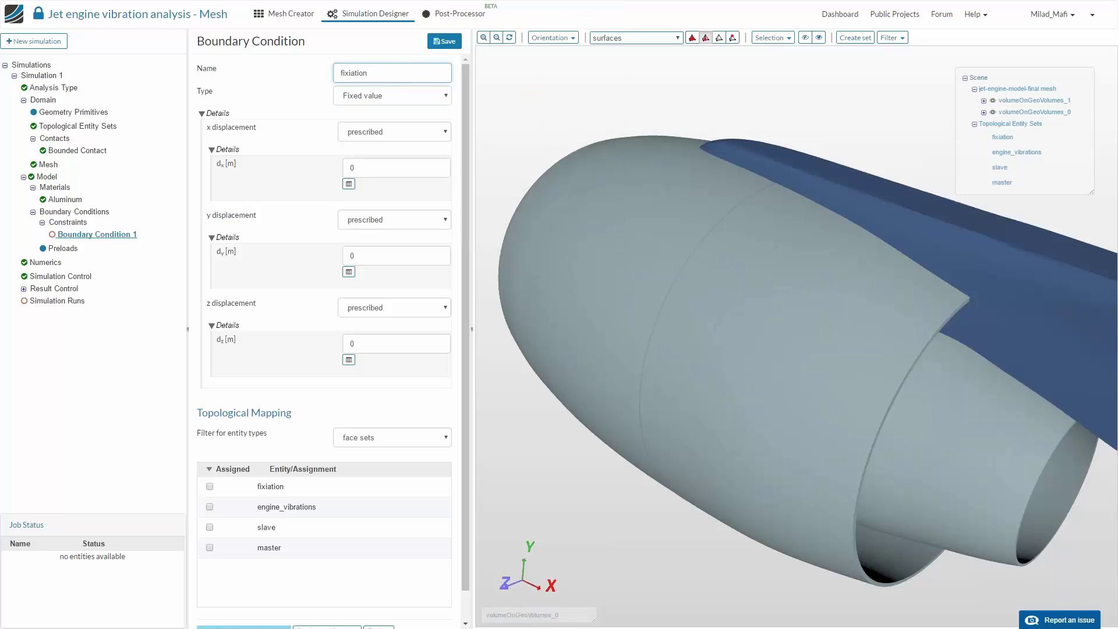
Assign the fixiation face set to the fixed value boundary condition and save it
click(250, 490)
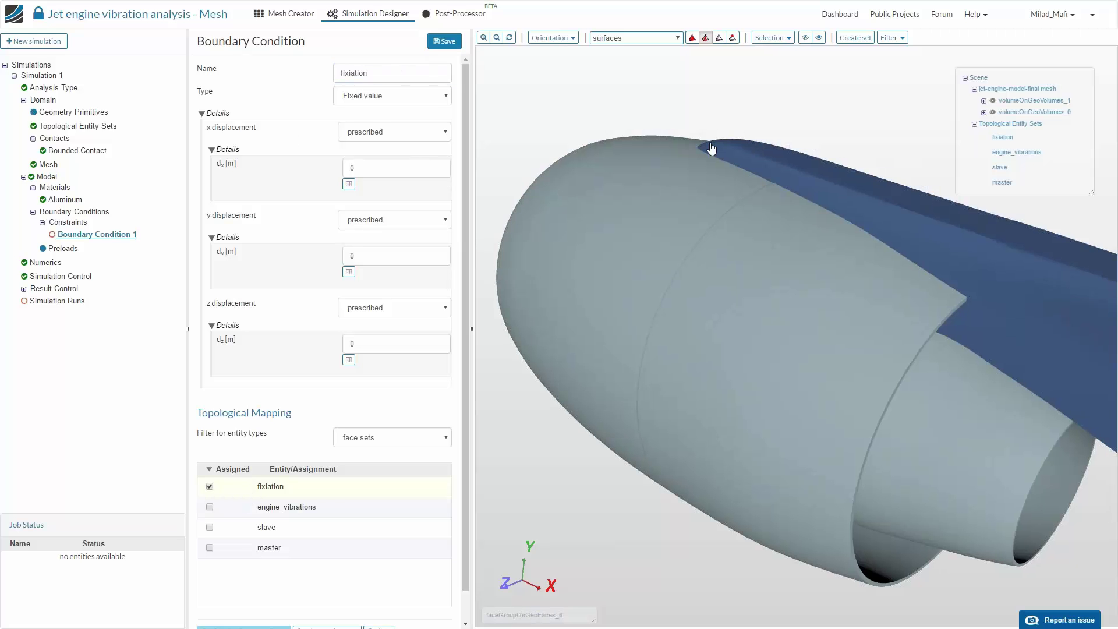
scroll(712, 149, up, 5)
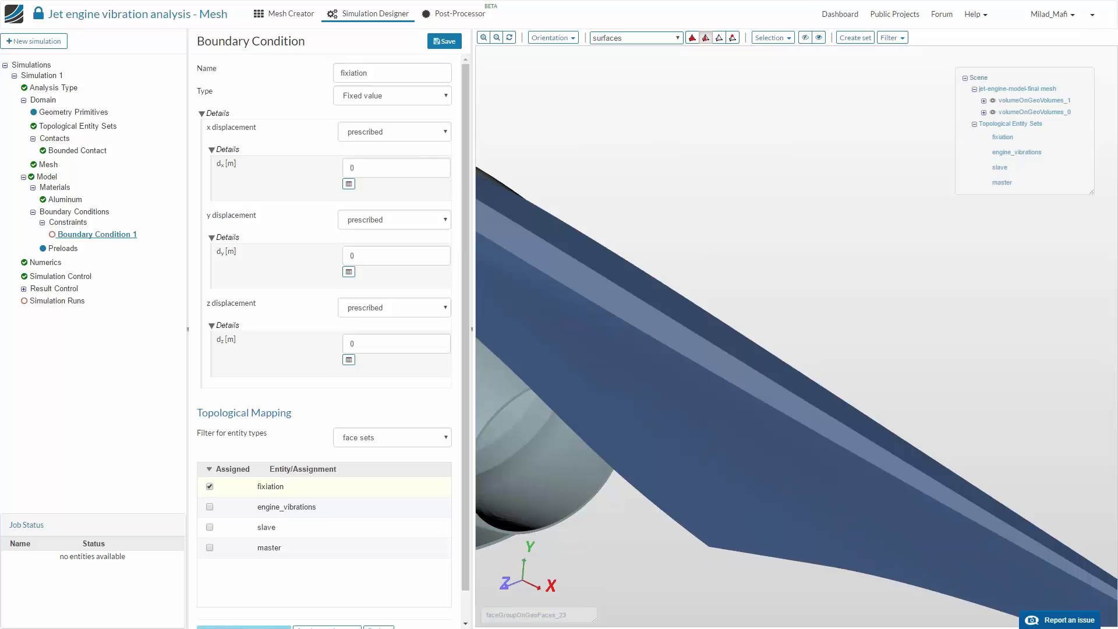
click(447, 42)
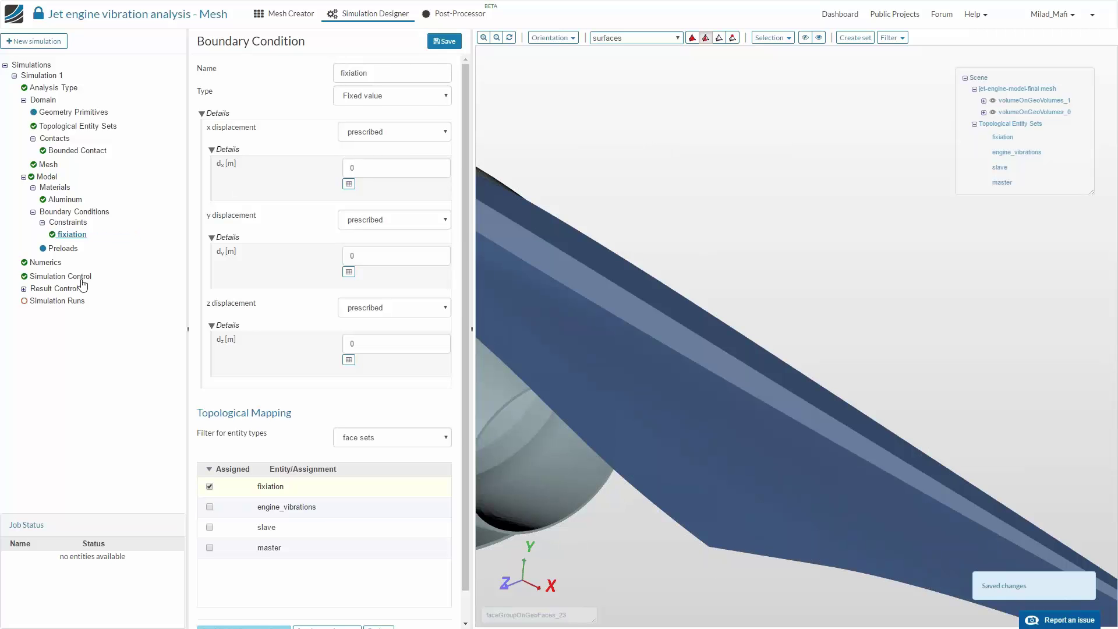
Set the simulation control to 8 computing cores and 20 eigenfrequencies, keeping the frequency limits, and save the settings
click(57, 263)
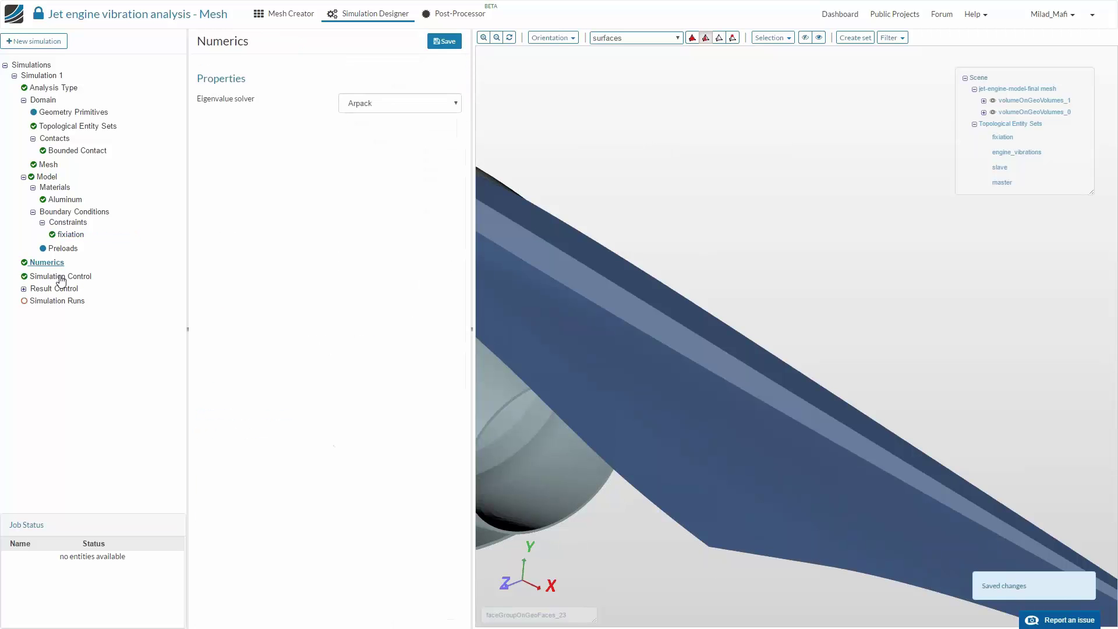
click(60, 277)
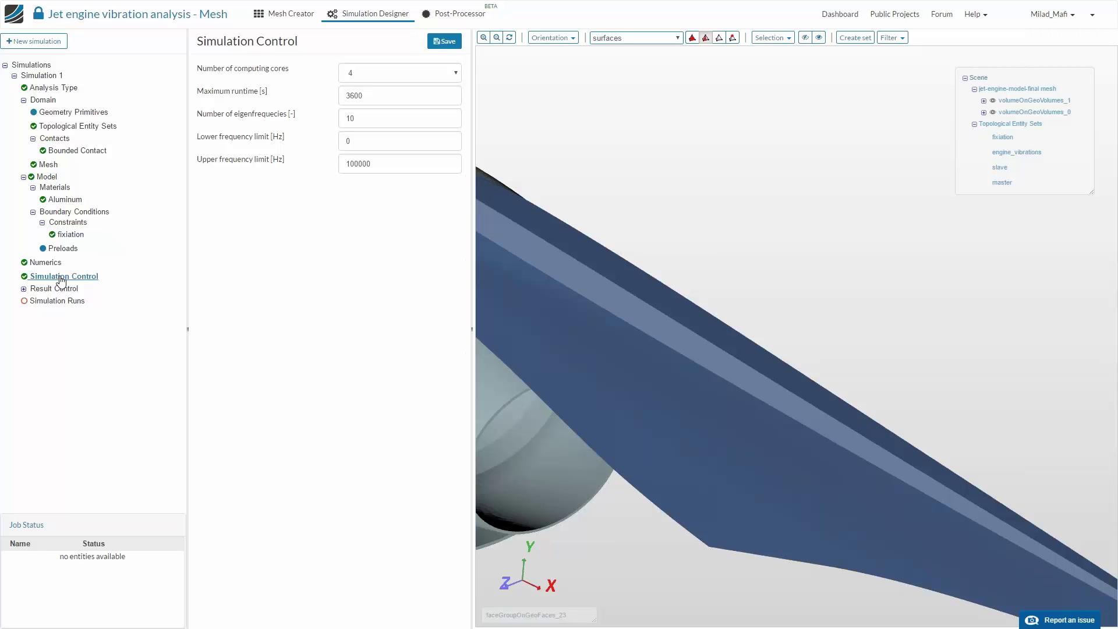
click(355, 73)
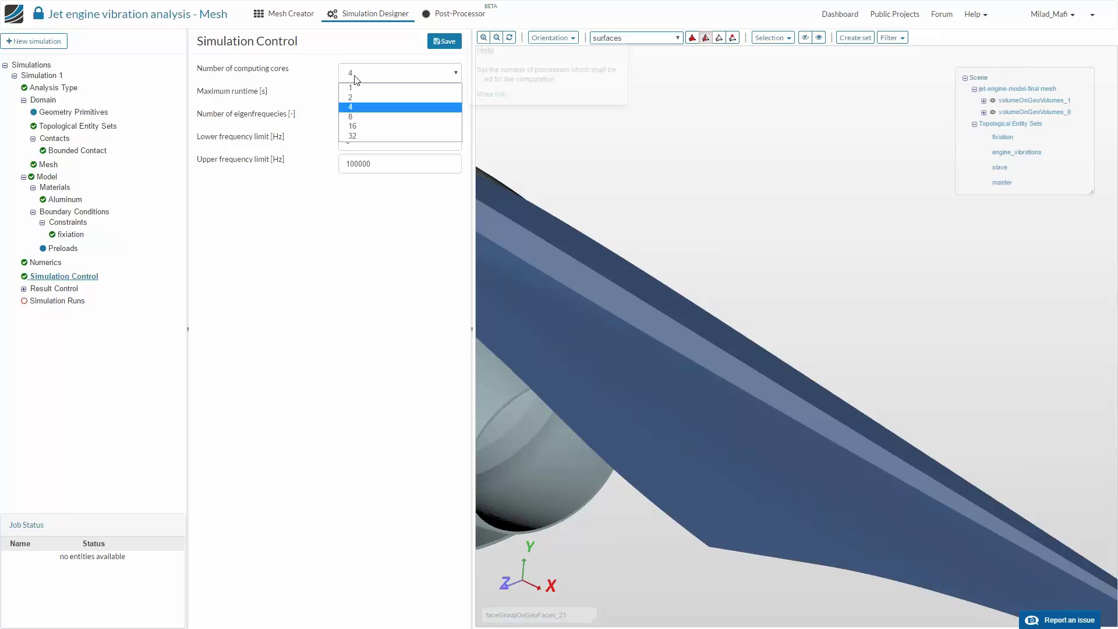
click(351, 117)
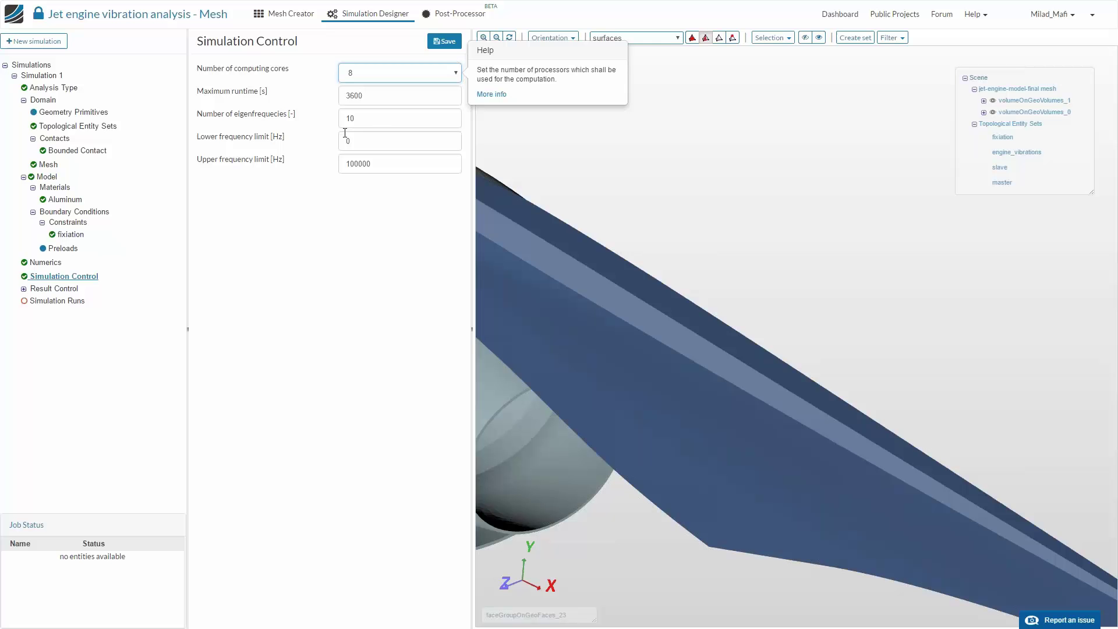
double_click(388, 118)
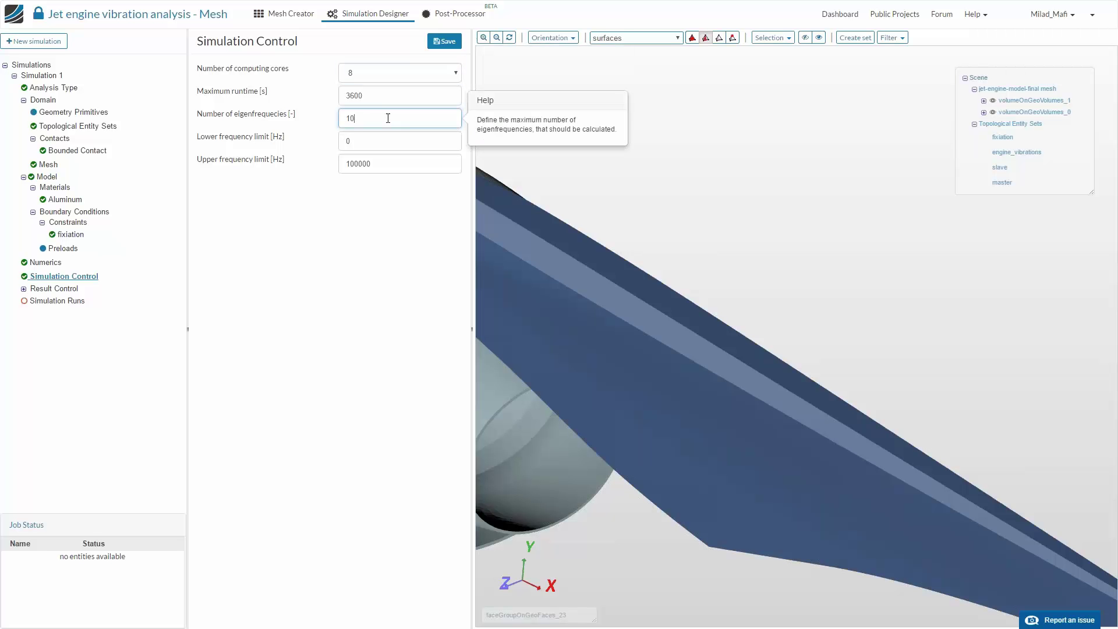
text(20)
key(Tab)
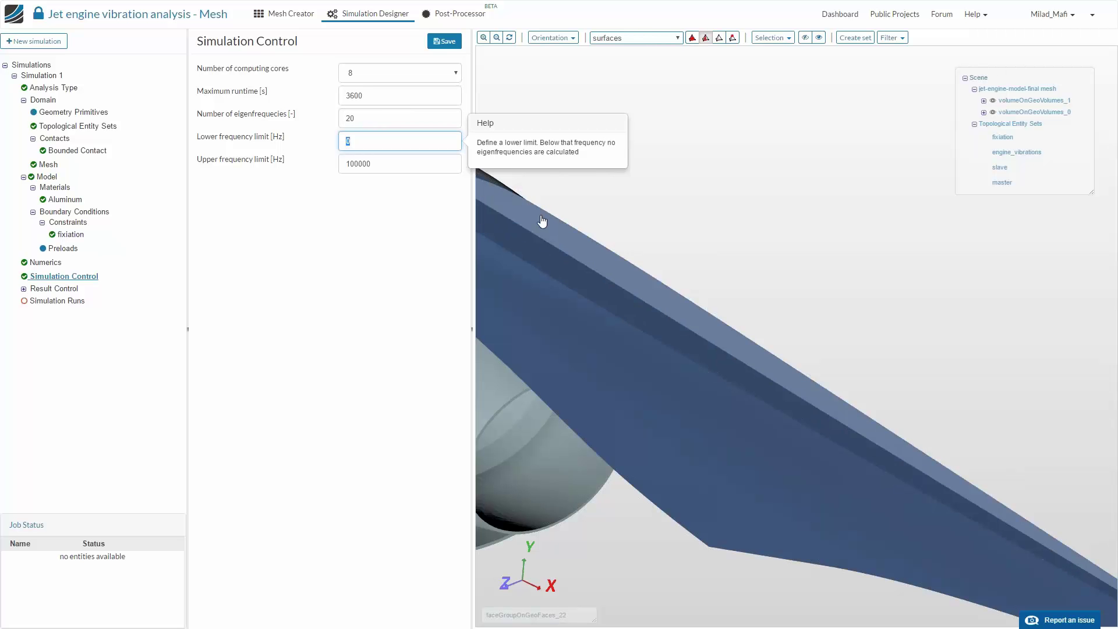
click(357, 165)
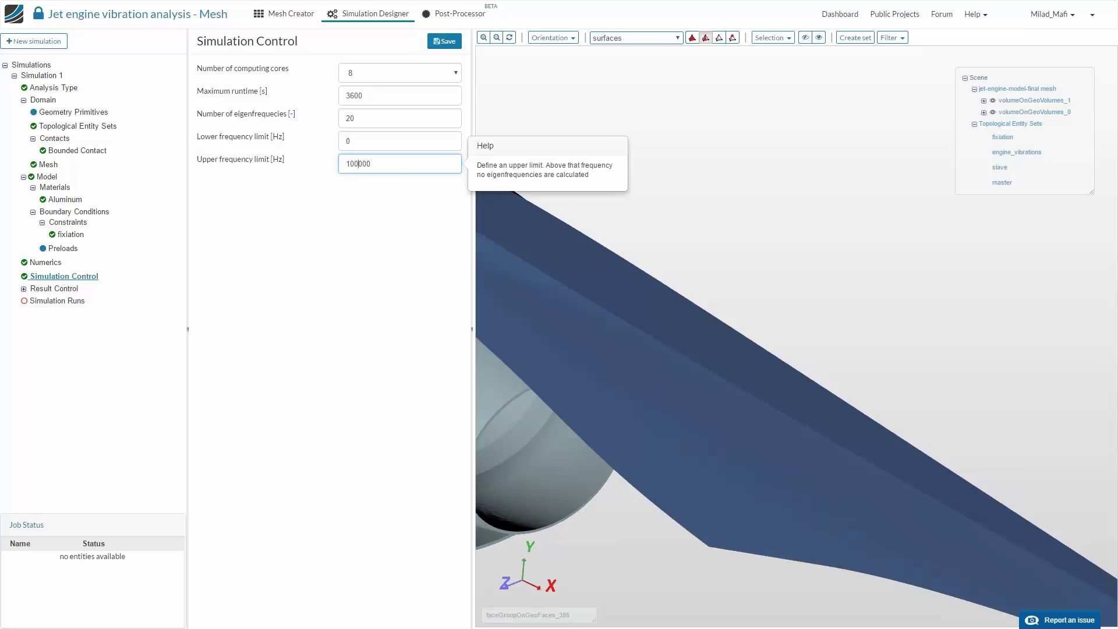
click(444, 41)
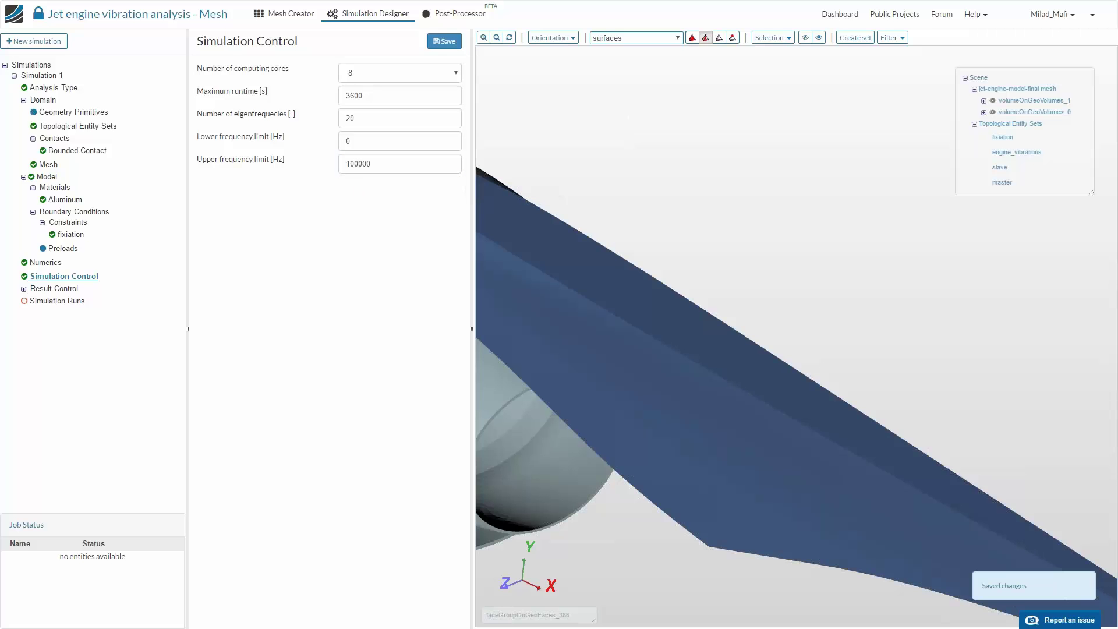
Open the solution fields of the simulation's result control
click(24, 289)
click(24, 289)
click(23, 289)
click(66, 310)
click(64, 300)
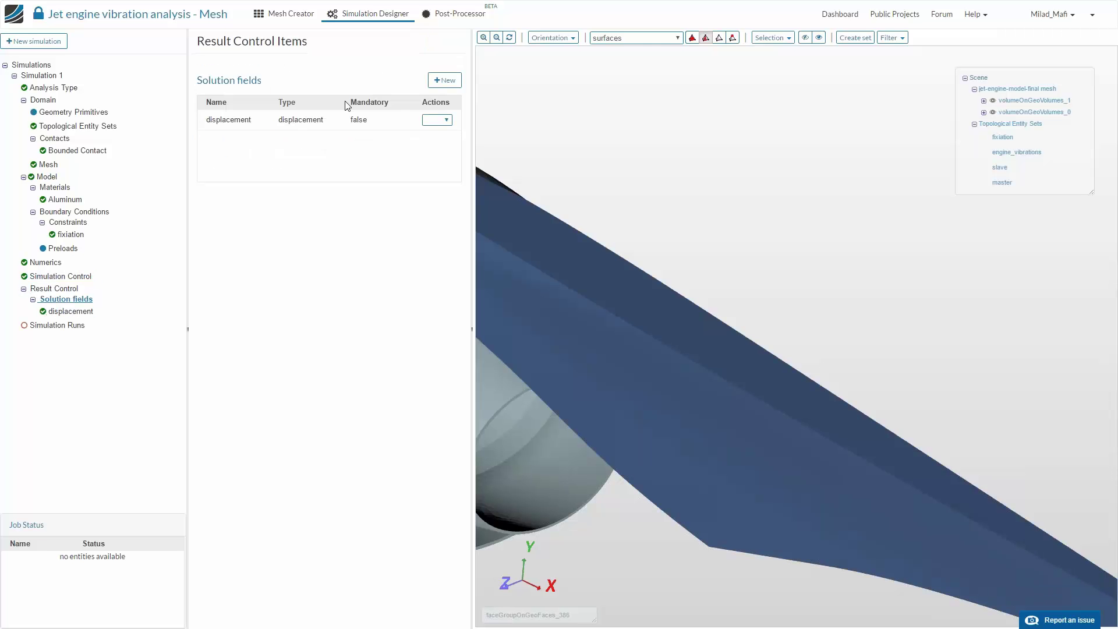
click(445, 80)
click(381, 129)
click(379, 100)
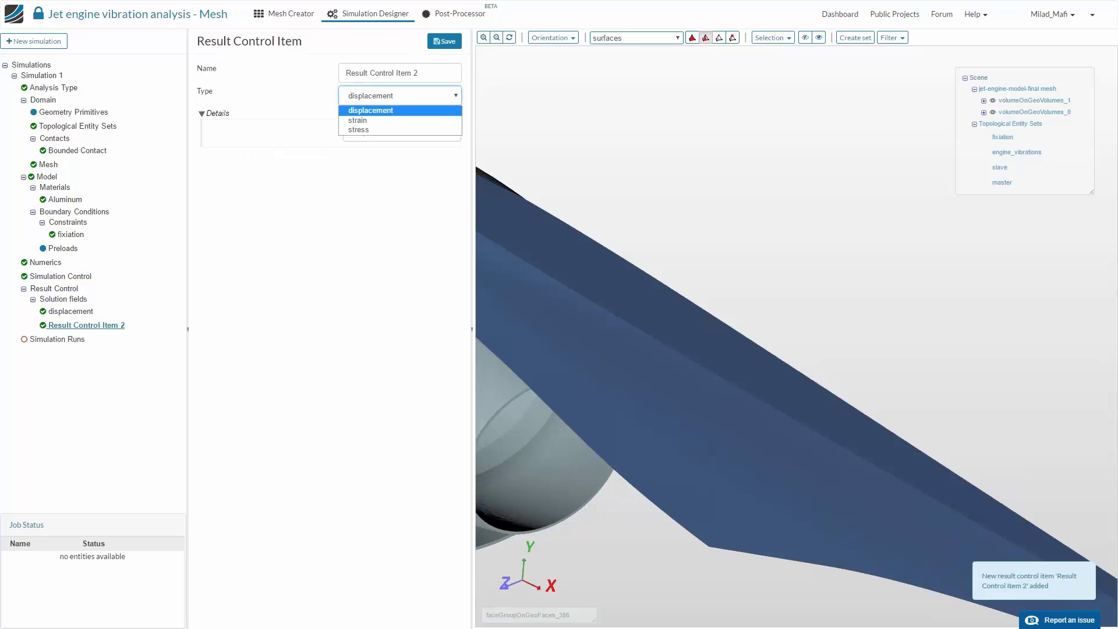
click(370, 110)
right_click(105, 326)
click(125, 341)
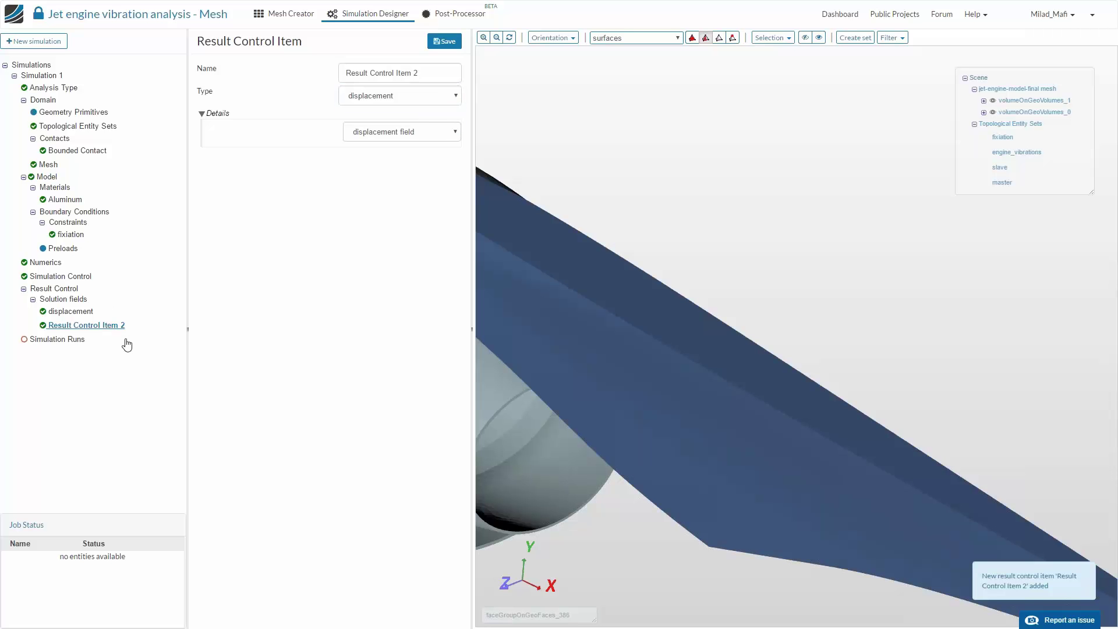
Check the simulation setup for issues from the simulation runs and acknowledge the result
click(89, 325)
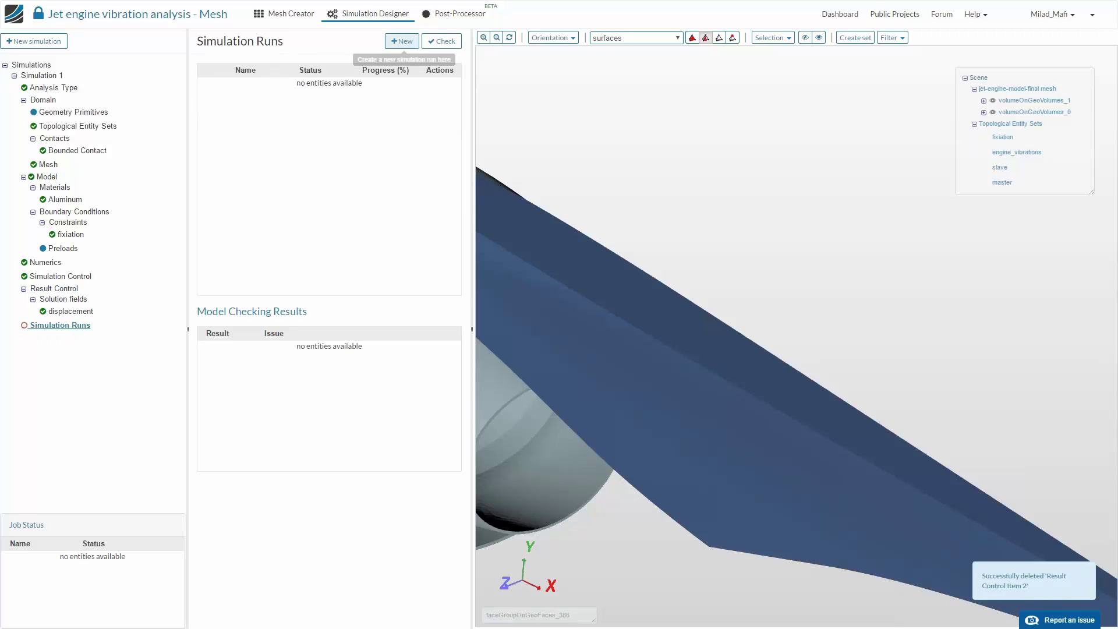
click(442, 40)
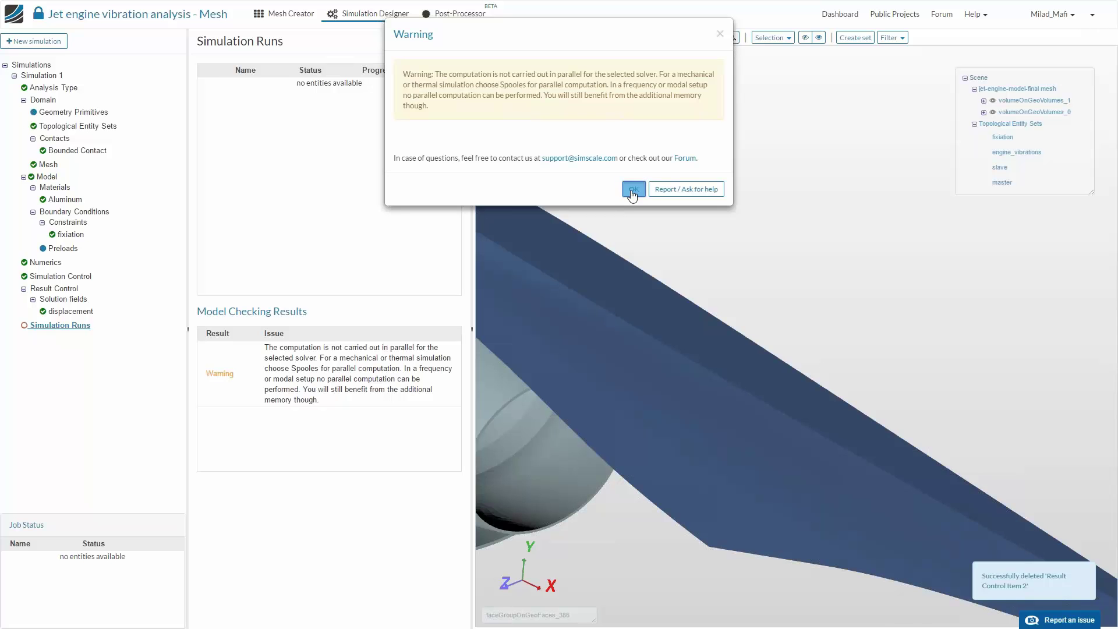
click(633, 190)
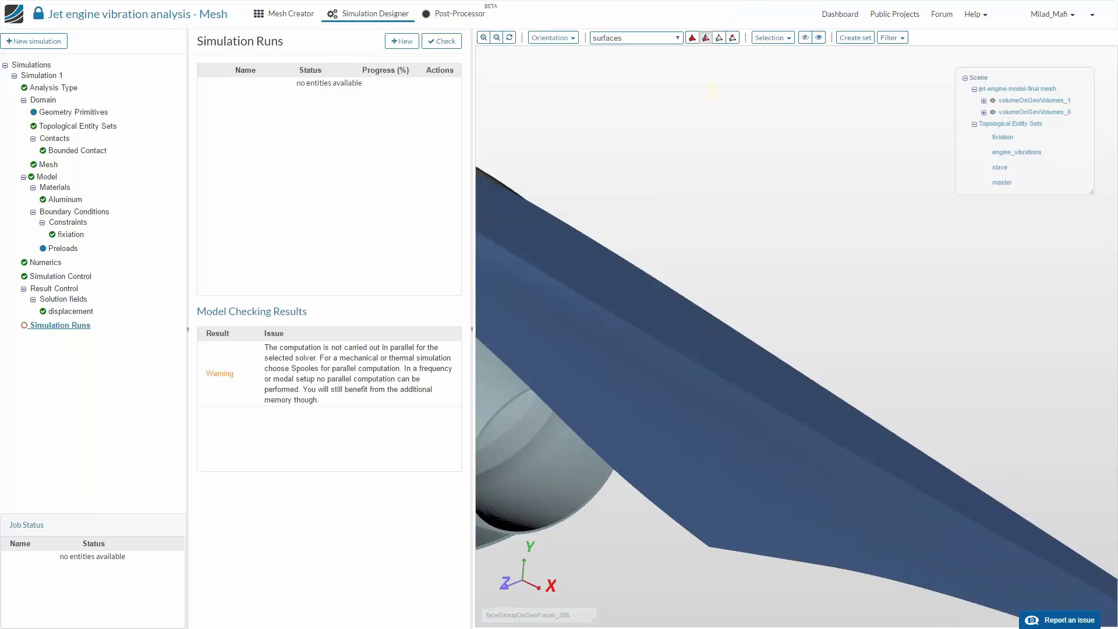
Create a new simulation run named Run 1 and start it
click(407, 42)
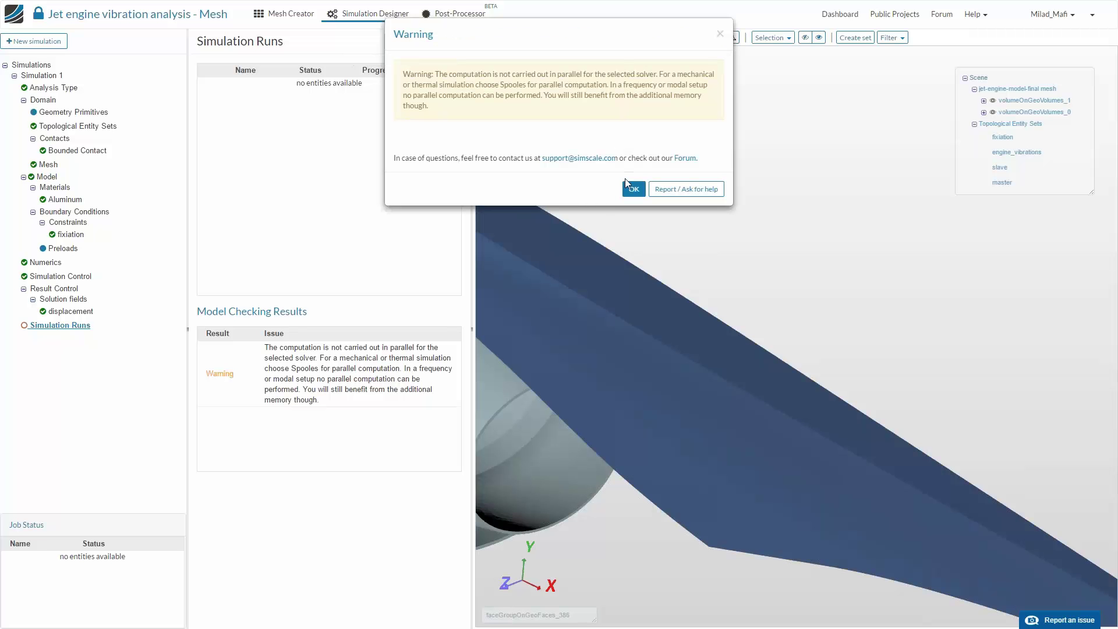
click(630, 188)
click(651, 126)
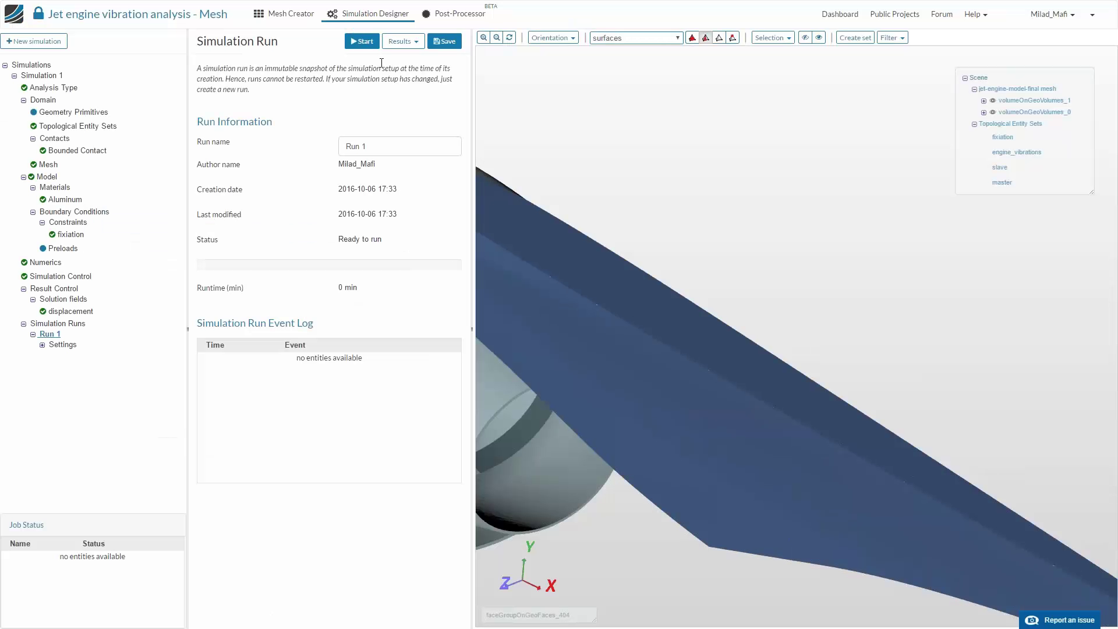
click(361, 41)
click(708, 96)
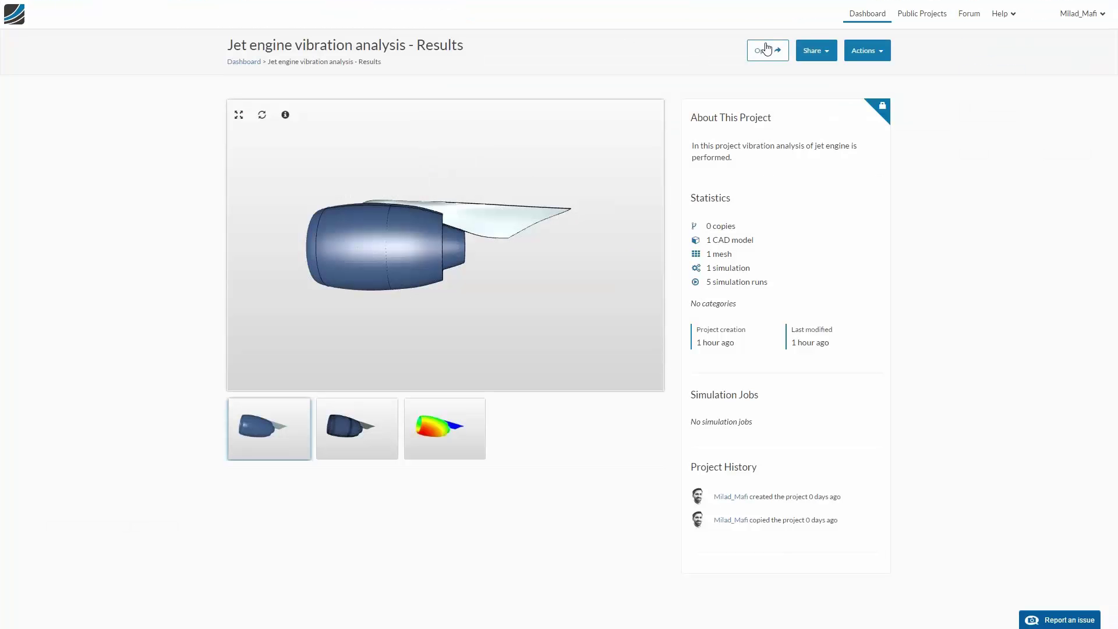
Open the Jet engine vibration analysis - Results project and inspect the run information of Final run - freq, including its result size
click(768, 50)
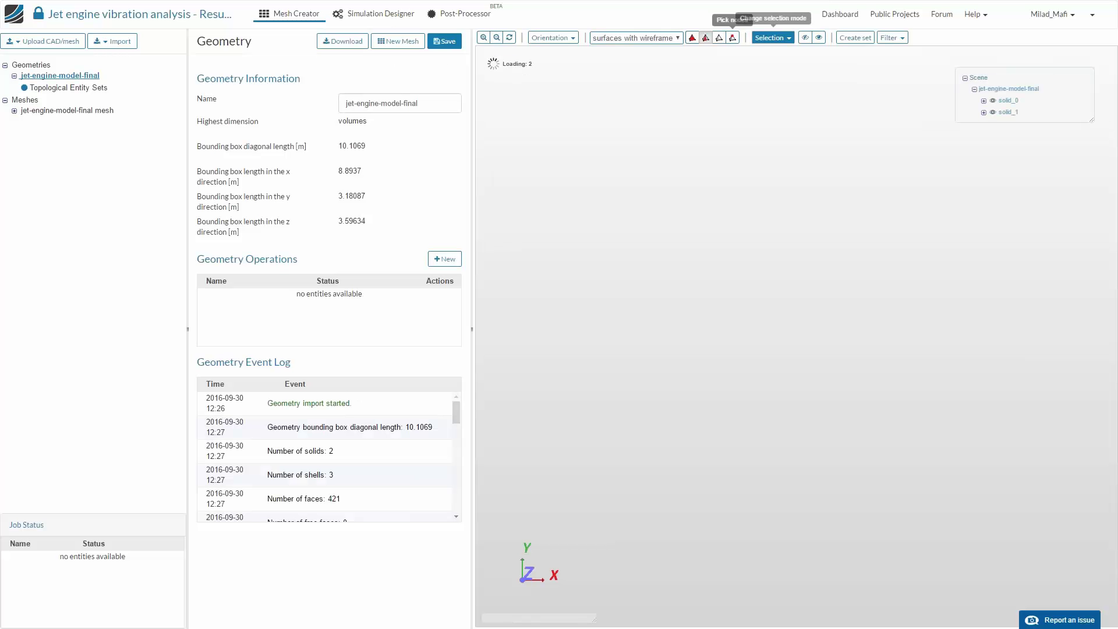
click(374, 13)
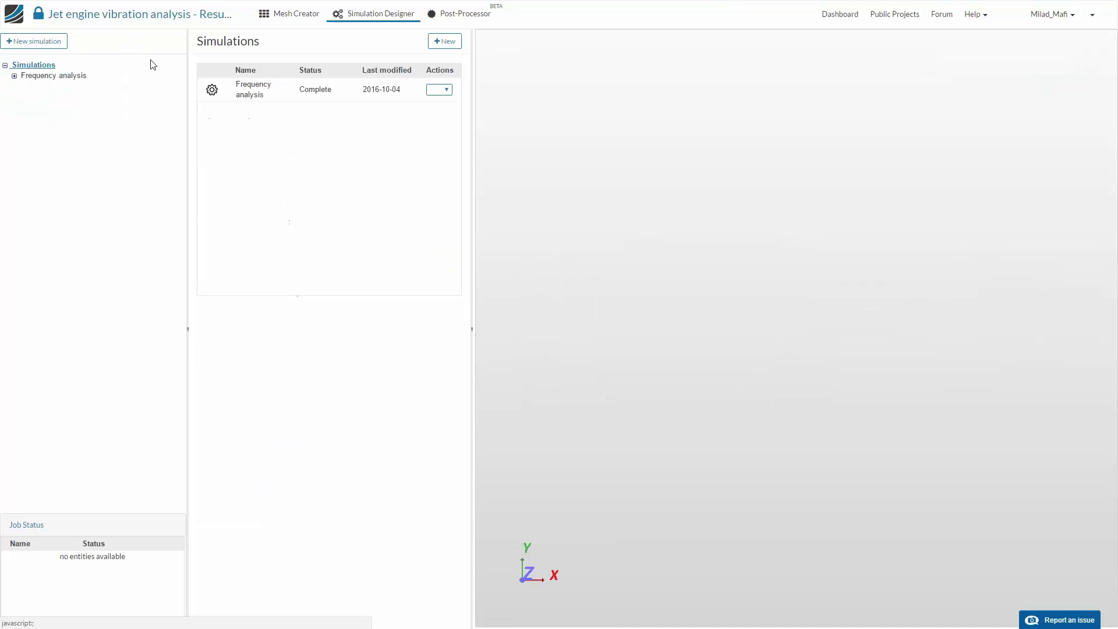
click(14, 75)
click(465, 13)
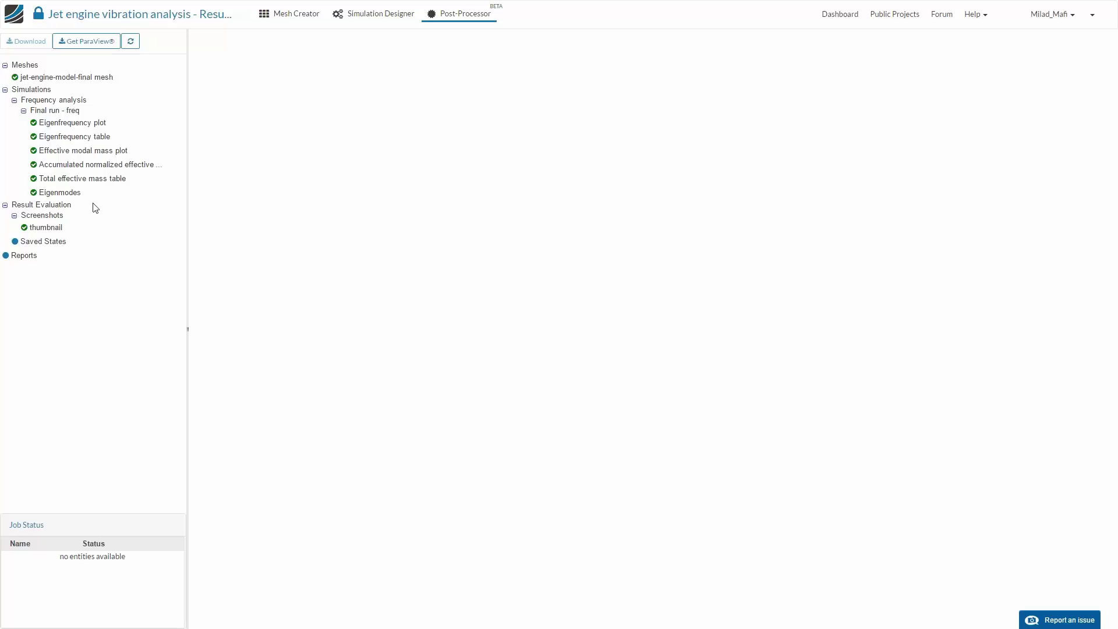
click(373, 13)
click(55, 295)
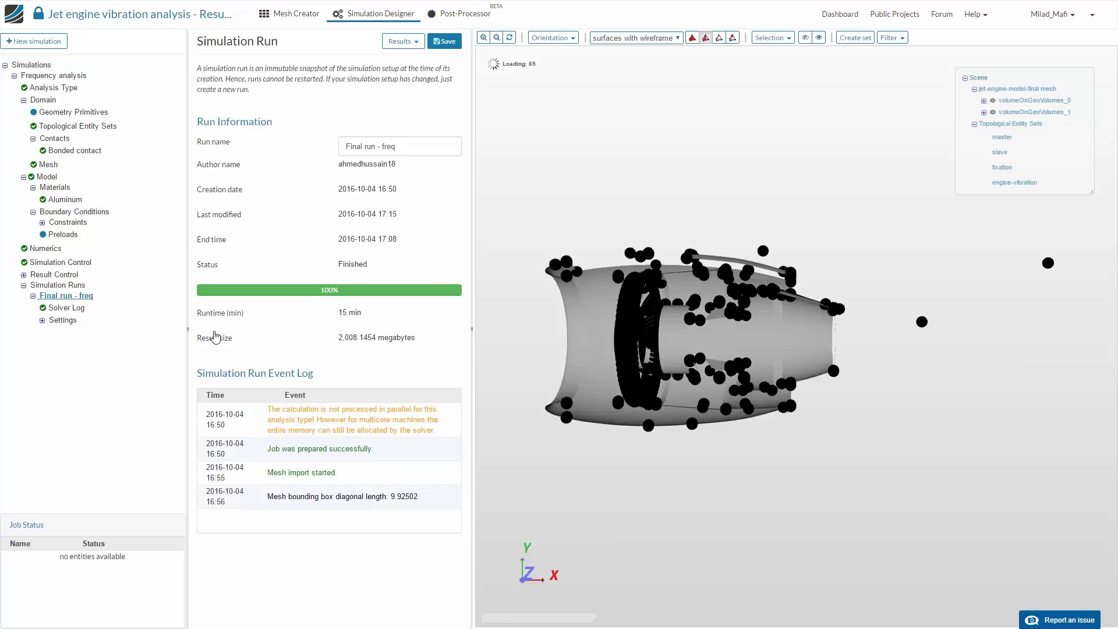
drag(338, 338, 388, 337)
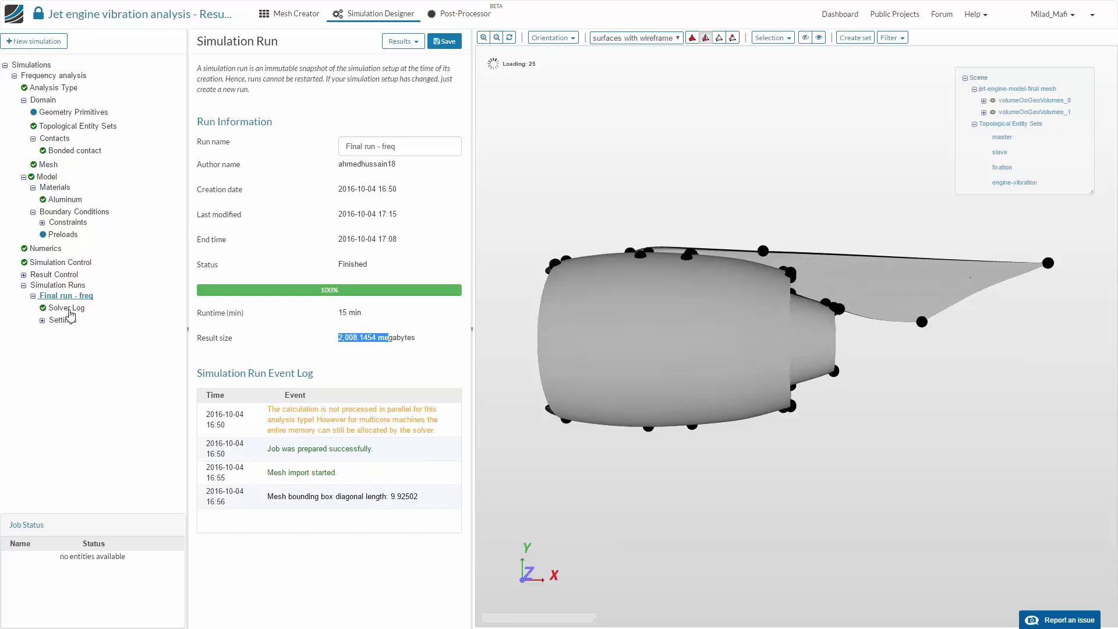
Expand the settings of Final run - freq and read its solver log through to the end
click(57, 320)
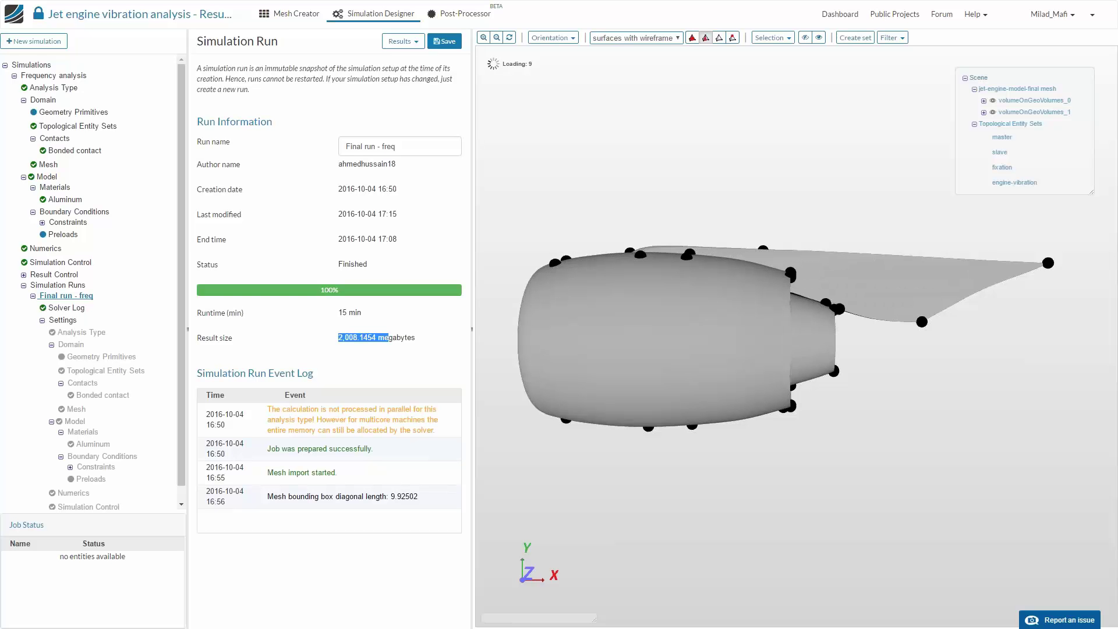
click(66, 308)
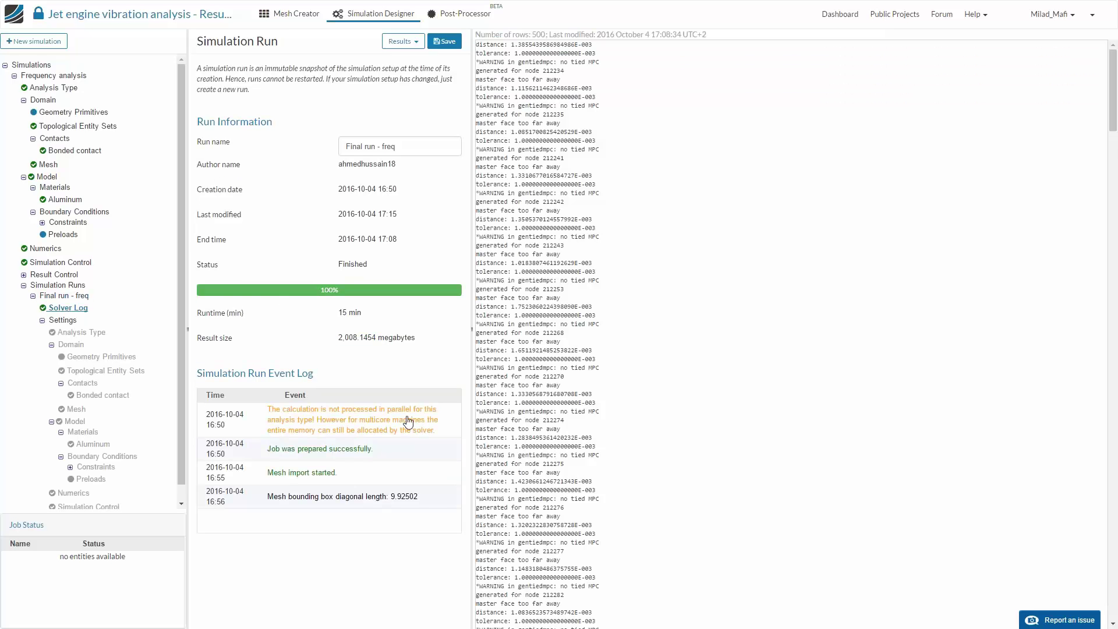
scroll(617, 471, down, 15)
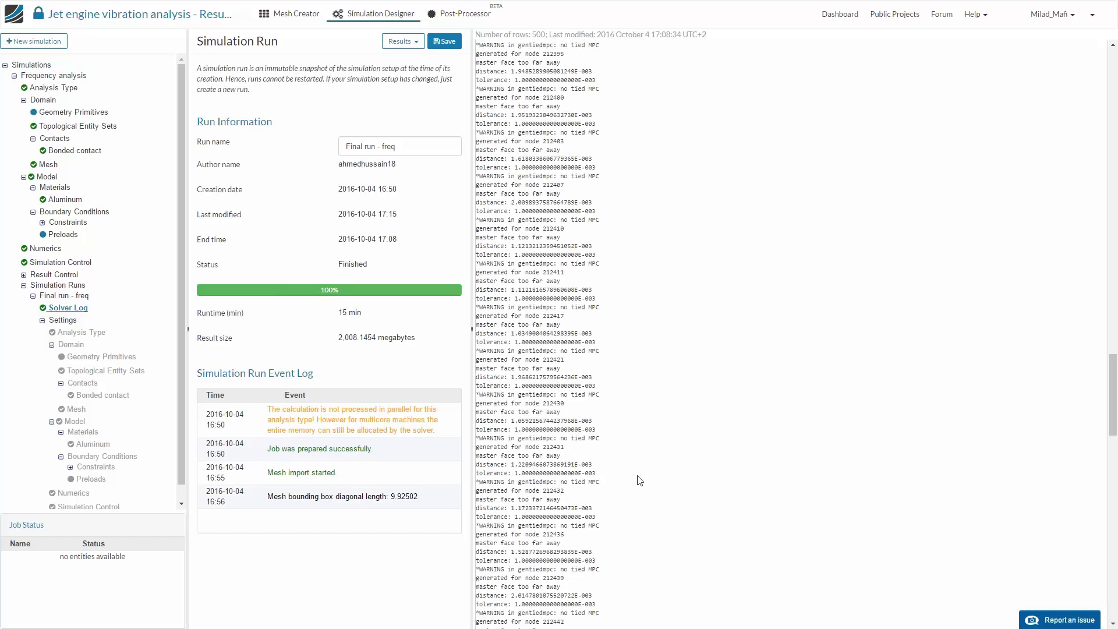
scroll(642, 476, down, 5)
drag(477, 388, 706, 413)
click(661, 380)
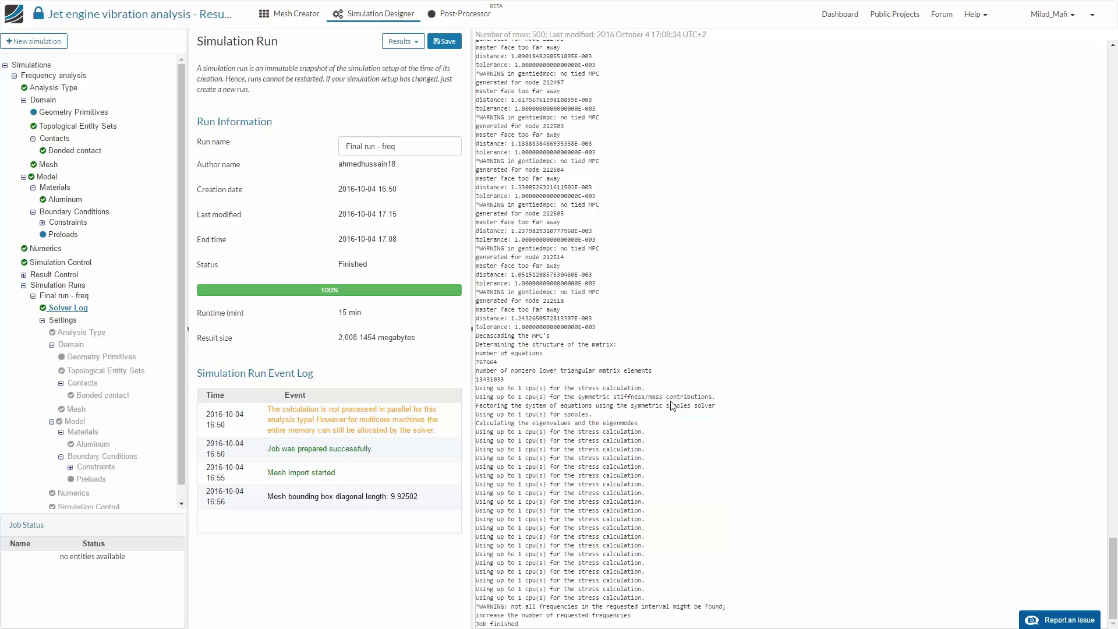
Examine the Eigenfrequency plot of Final run - freq at individual eigenmodes and open the Eigenfrequency table
click(459, 13)
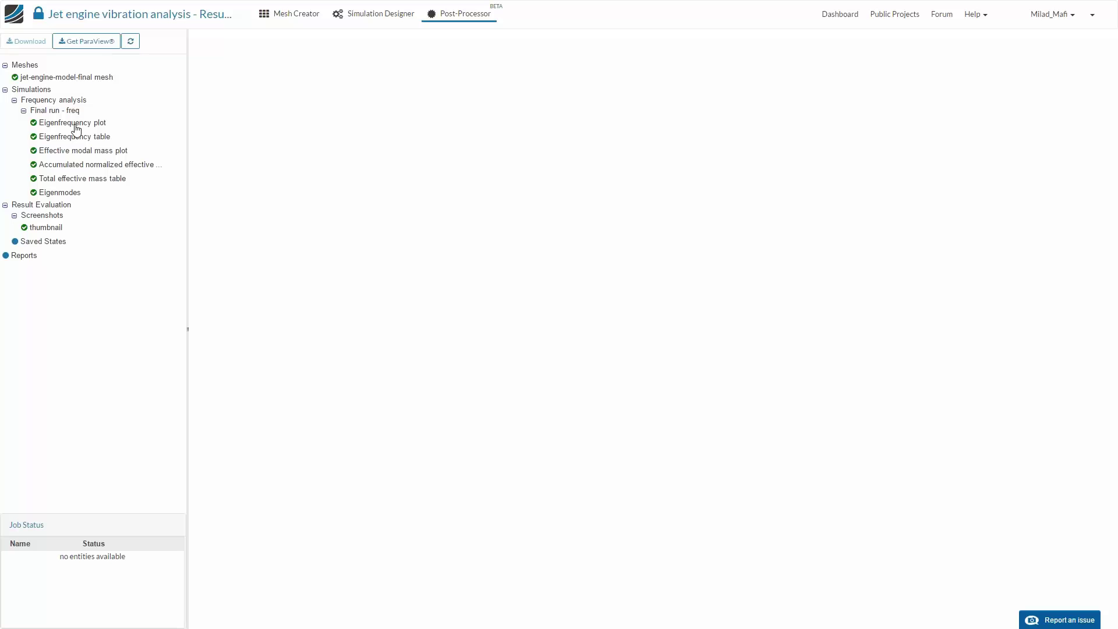
click(75, 123)
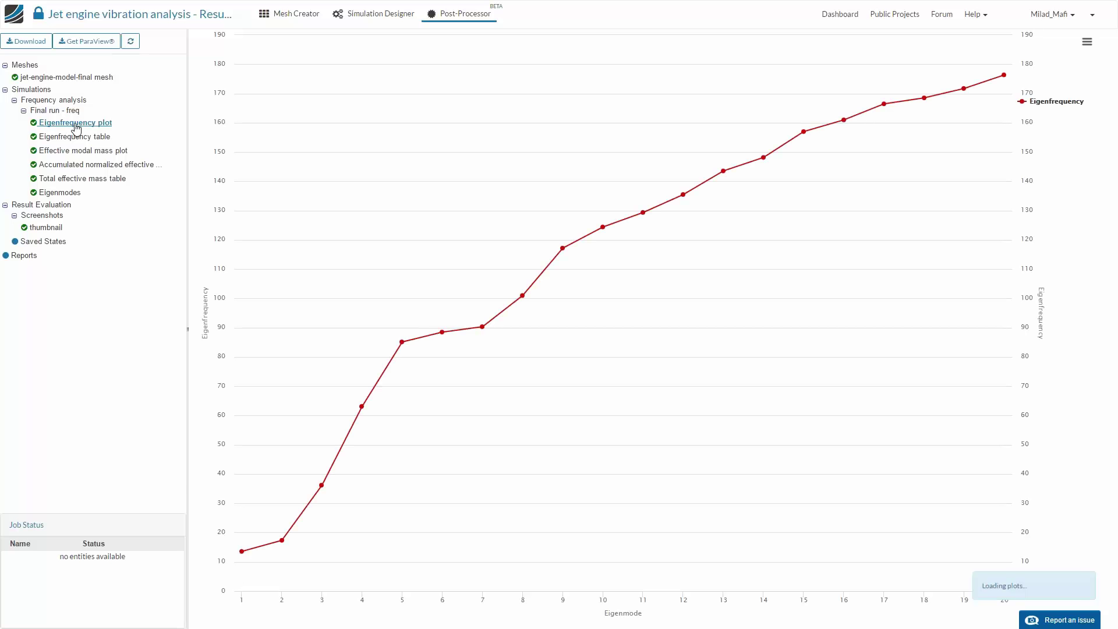
mouse_move(916, 140)
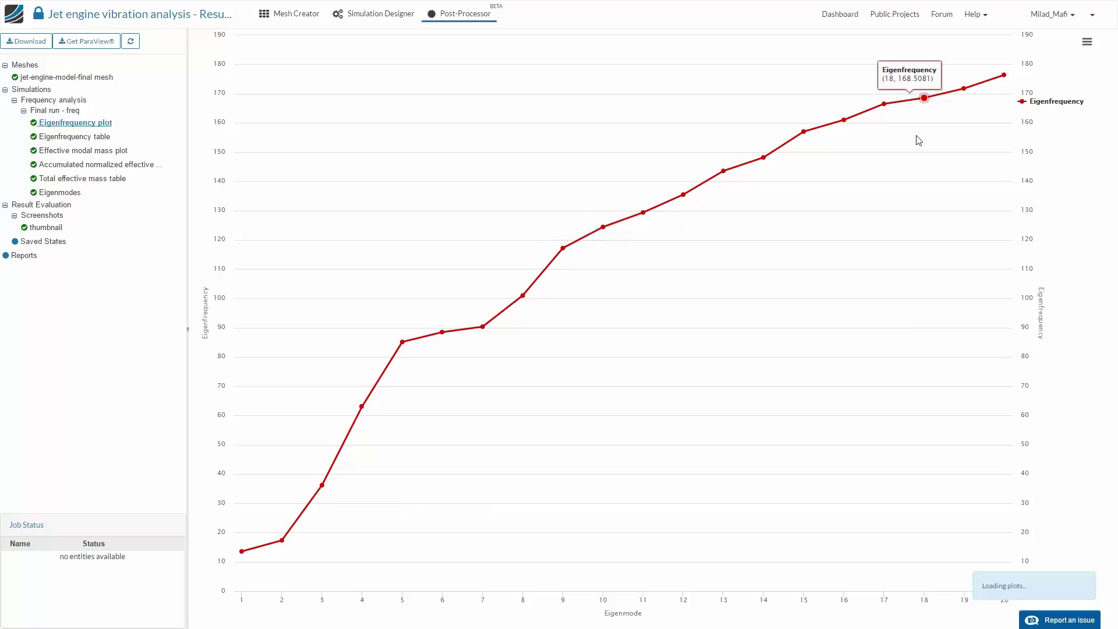
mouse_move(242, 589)
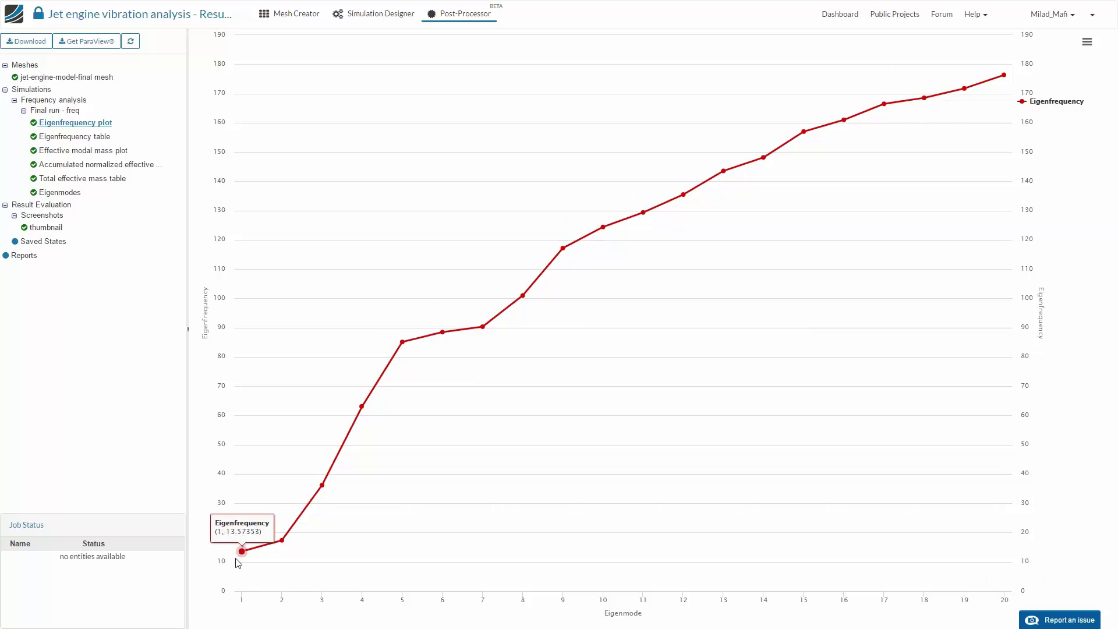
mouse_move(242, 553)
mouse_move(283, 540)
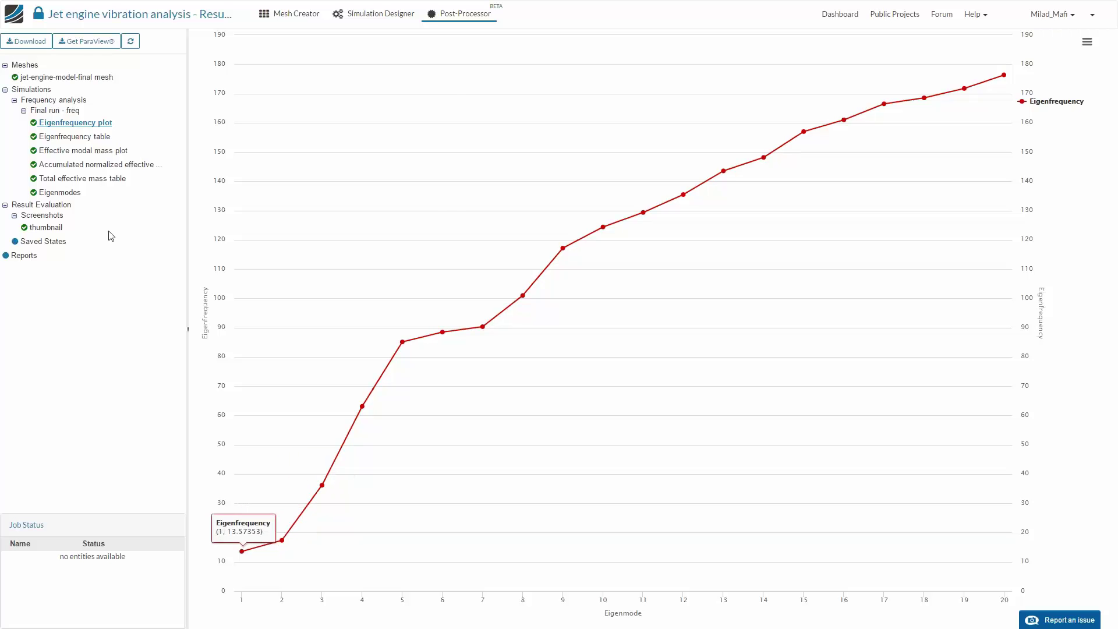
click(77, 136)
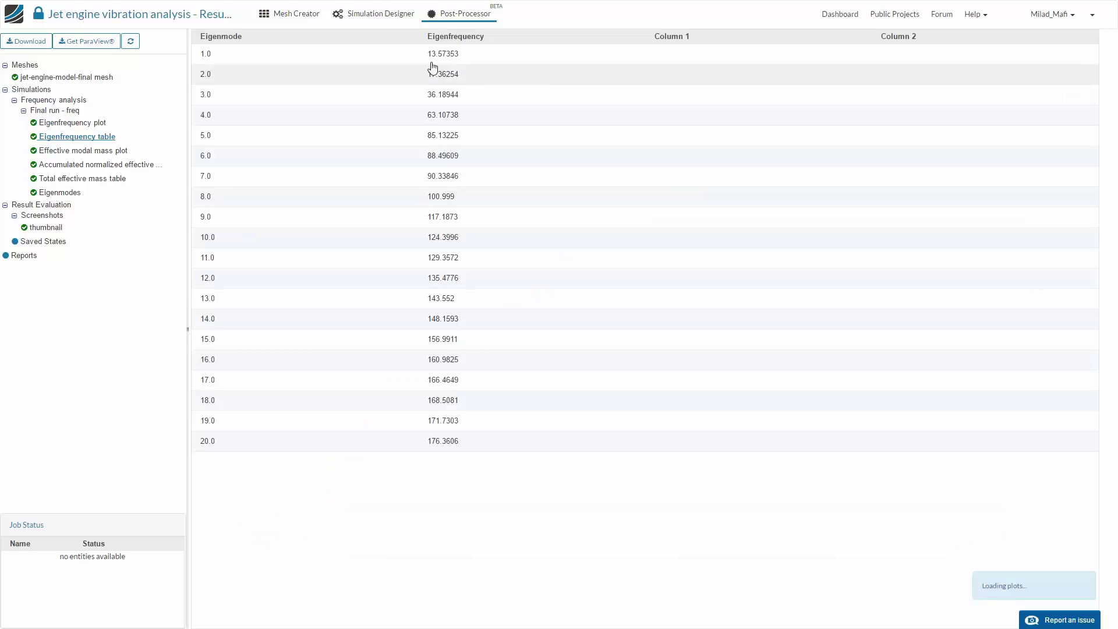
Read all eigenmodes and their frequencies in the Eigenfrequency table, highlighting the rows, and open the Eigenmodes result of Final run - freq
drag(427, 61, 429, 479)
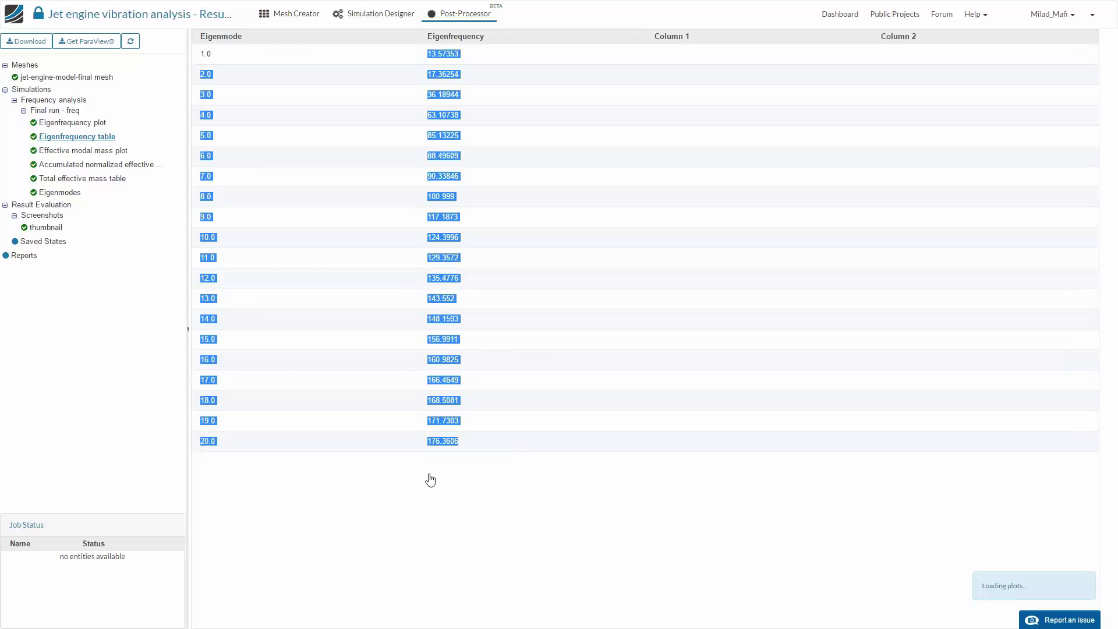
click(422, 482)
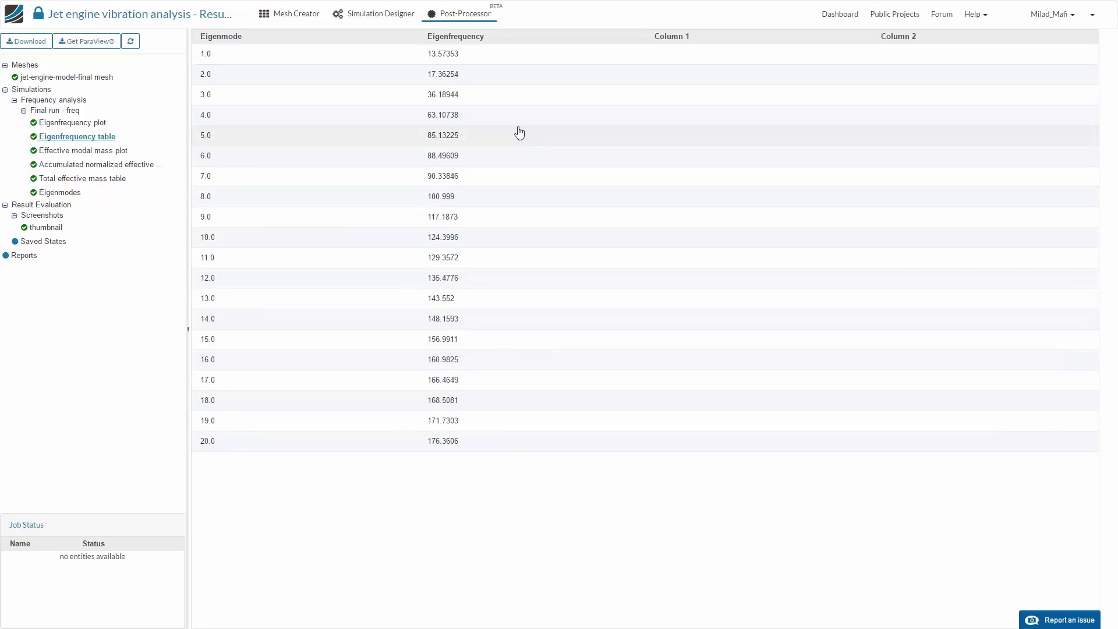
drag(475, 442, 197, 61)
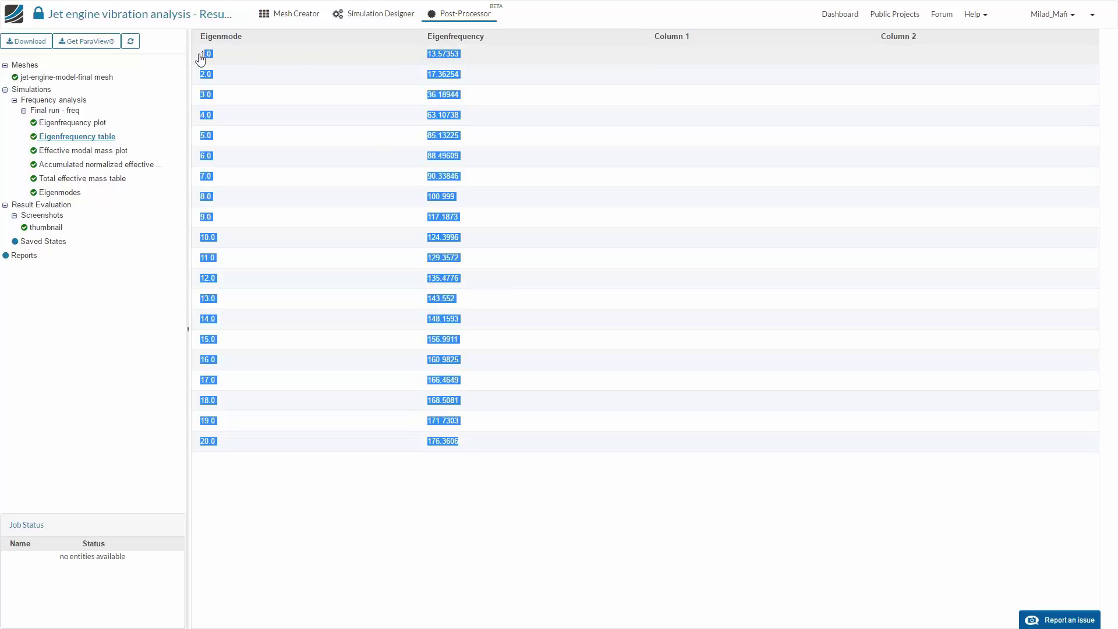
click(353, 55)
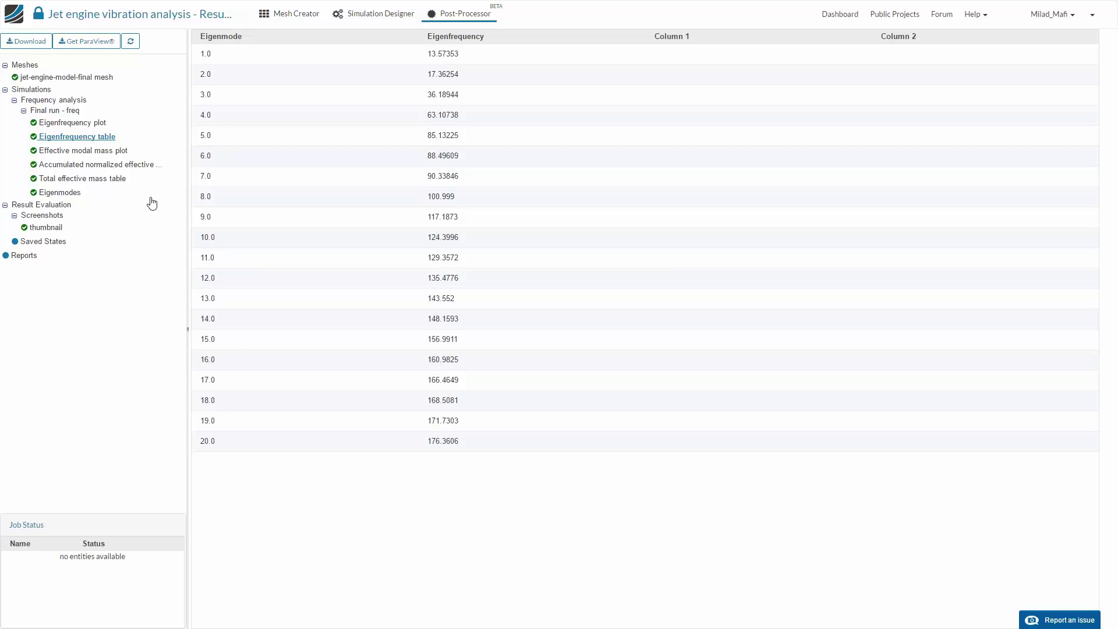
click(76, 193)
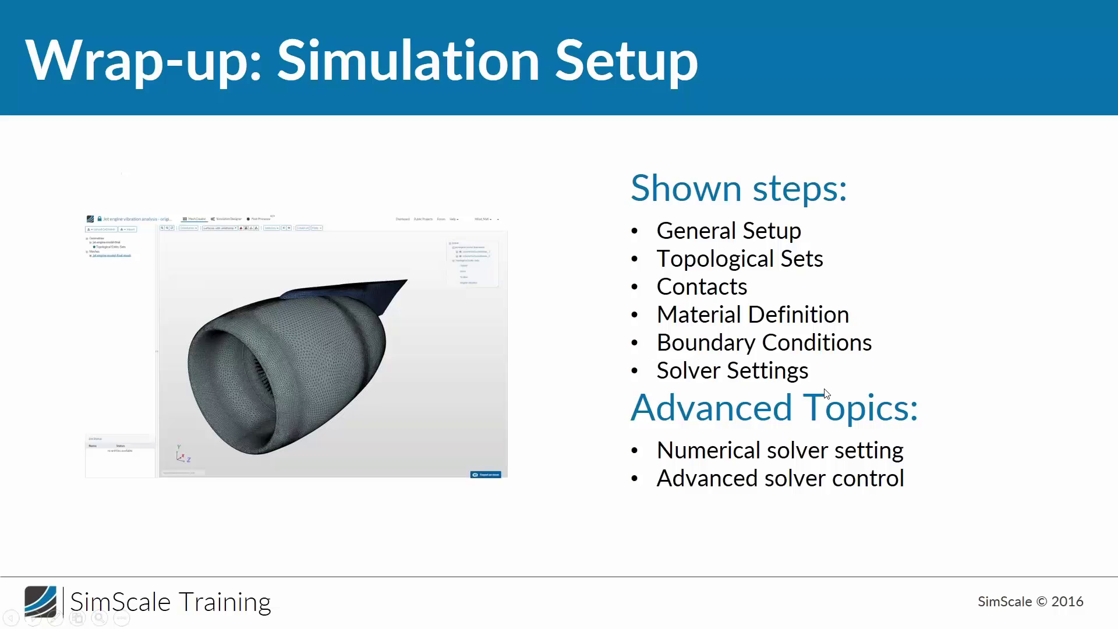
key(Right)
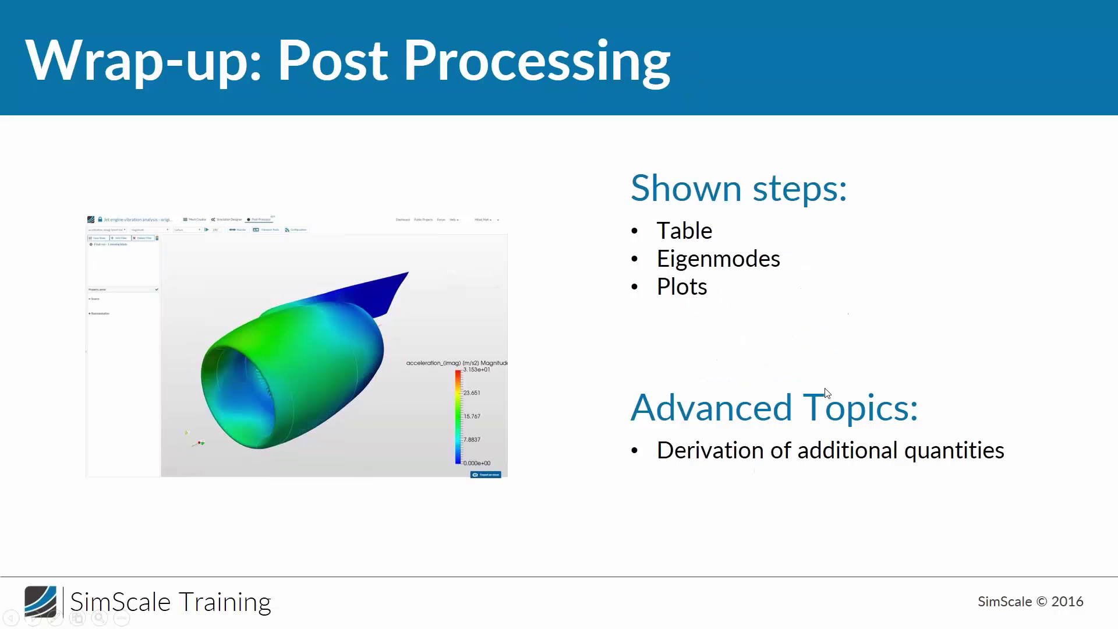